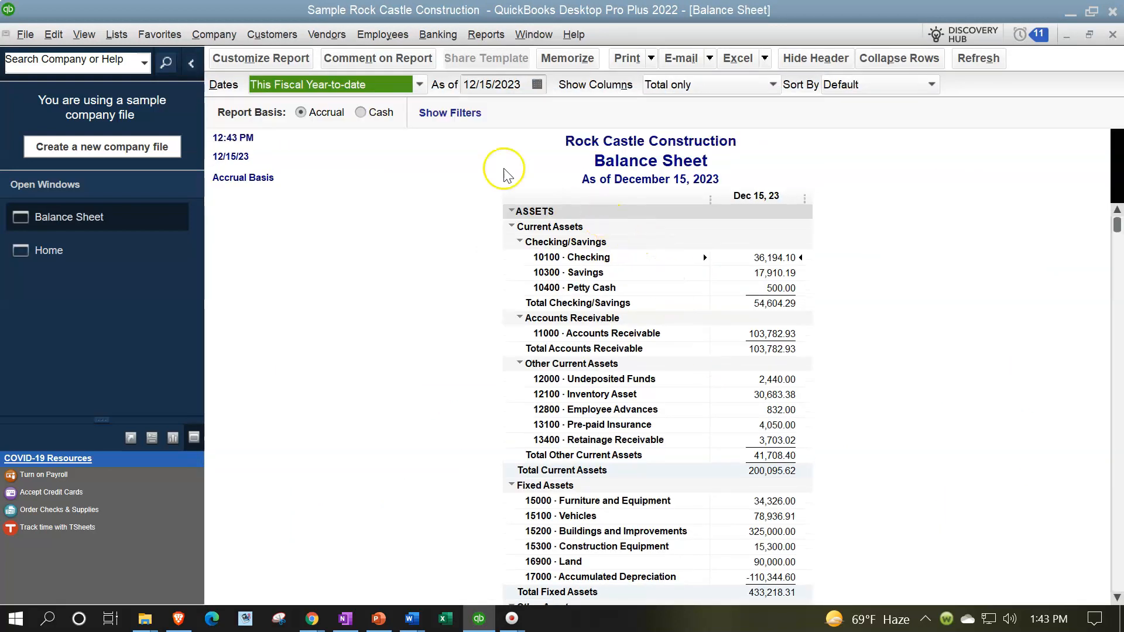
Step: Open the standard Profit & Loss report for the company
click(302, 59)
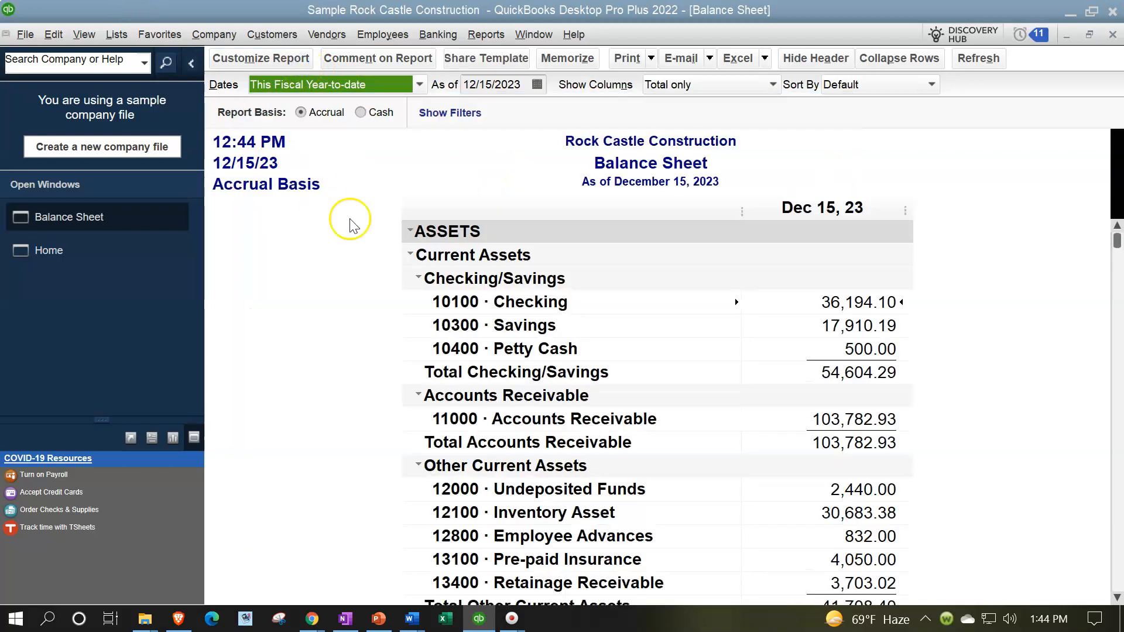
click(484, 35)
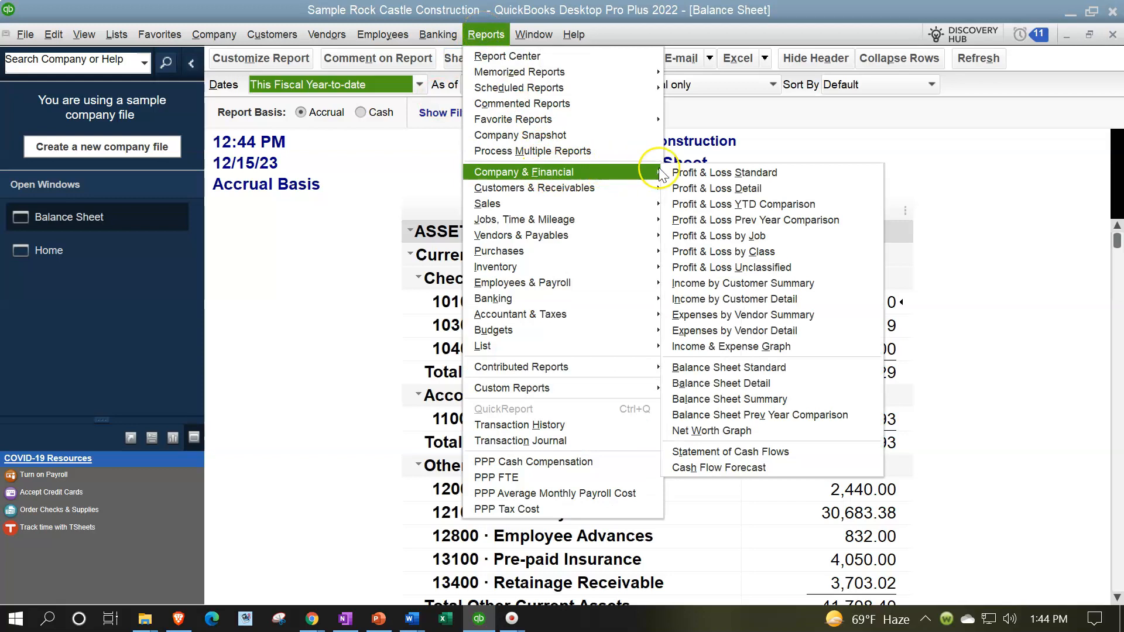
click(682, 172)
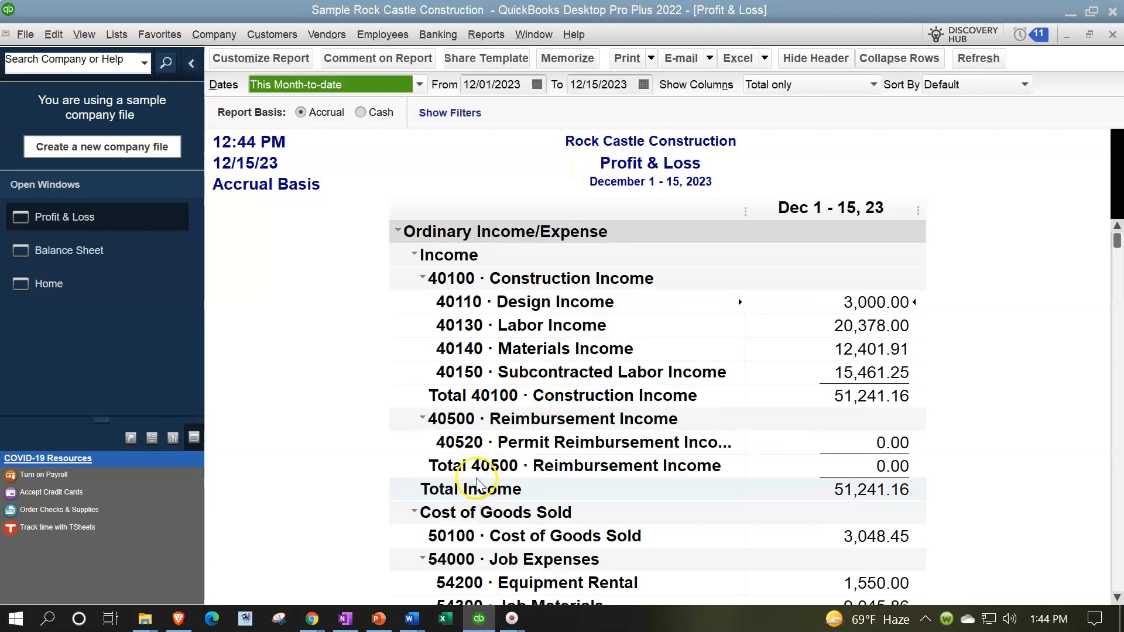
Step: Open the chart of accounts from the home page and start a new account of type Bank
click(72, 286)
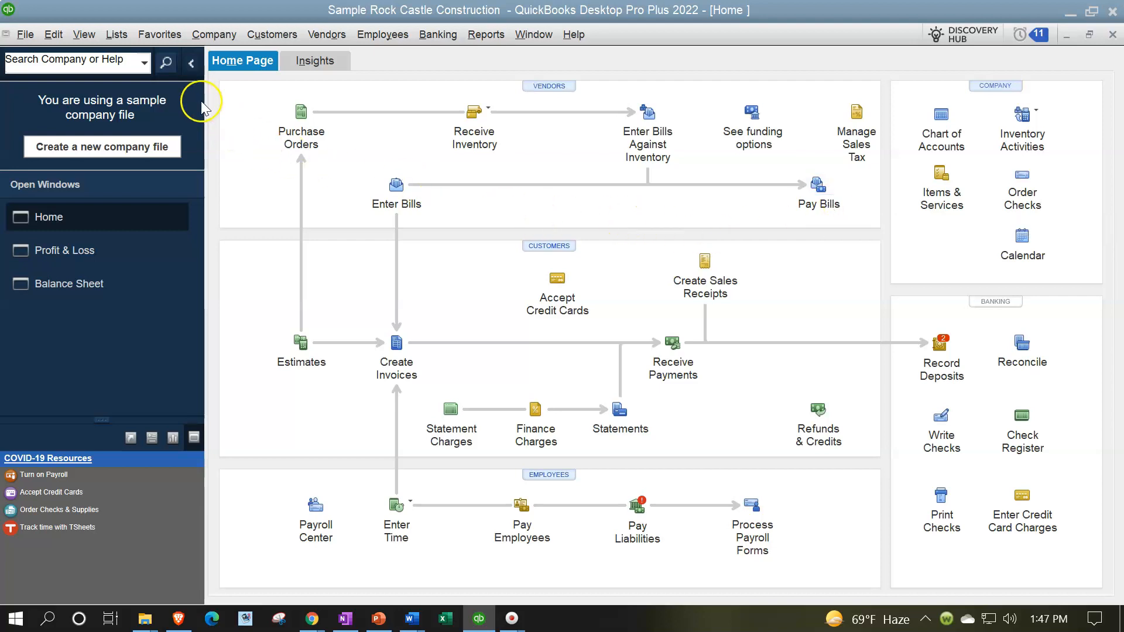
click(117, 34)
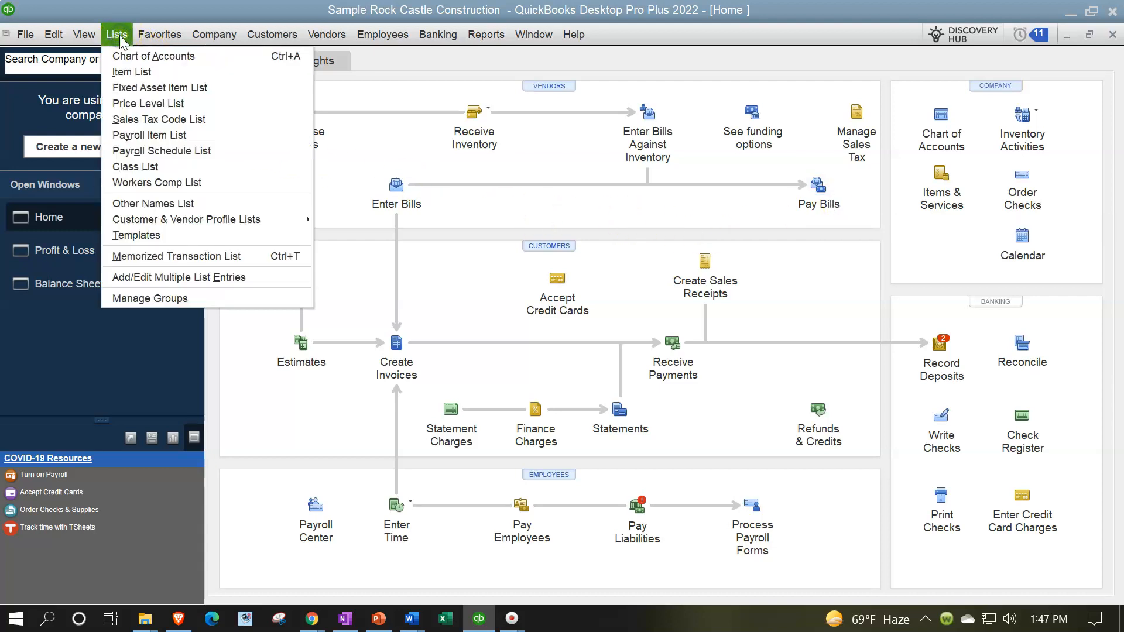
click(122, 57)
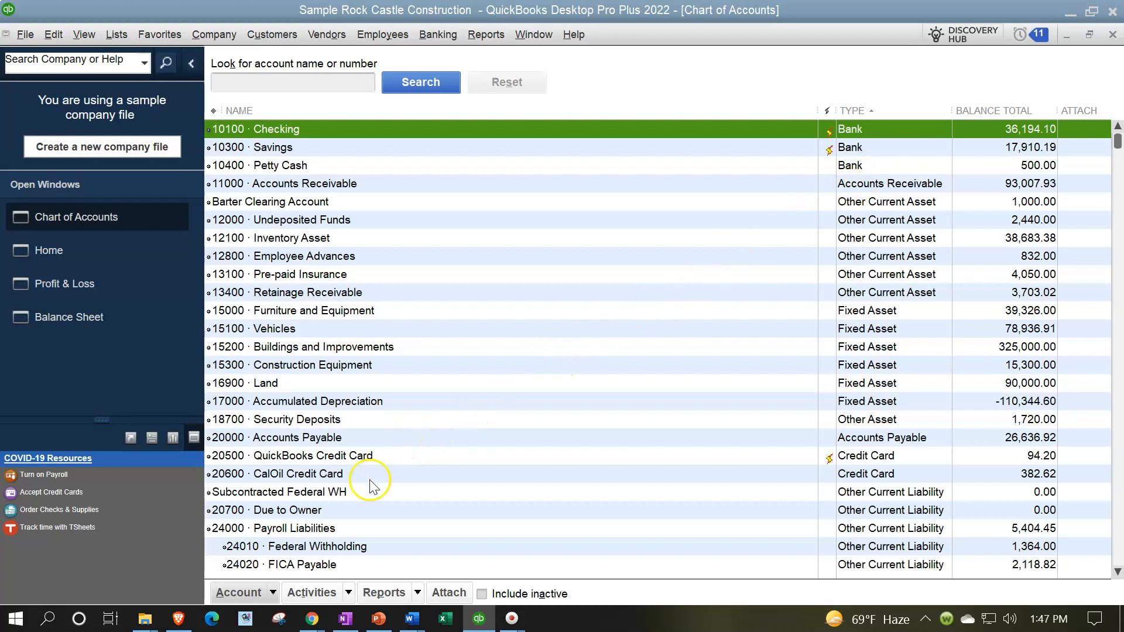
click(273, 593)
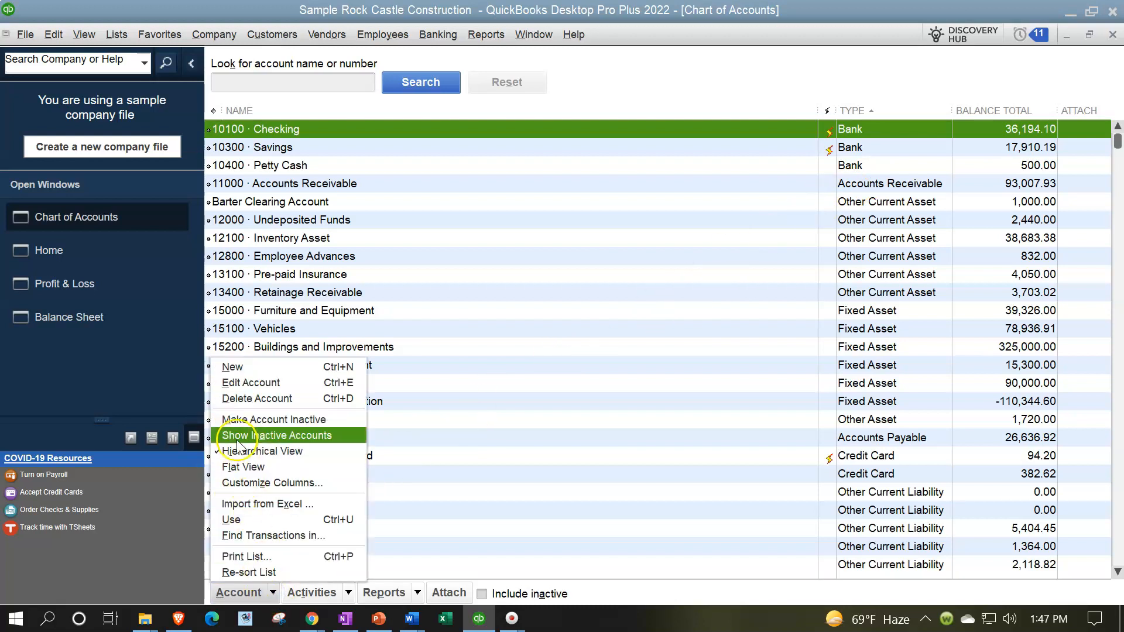
click(231, 367)
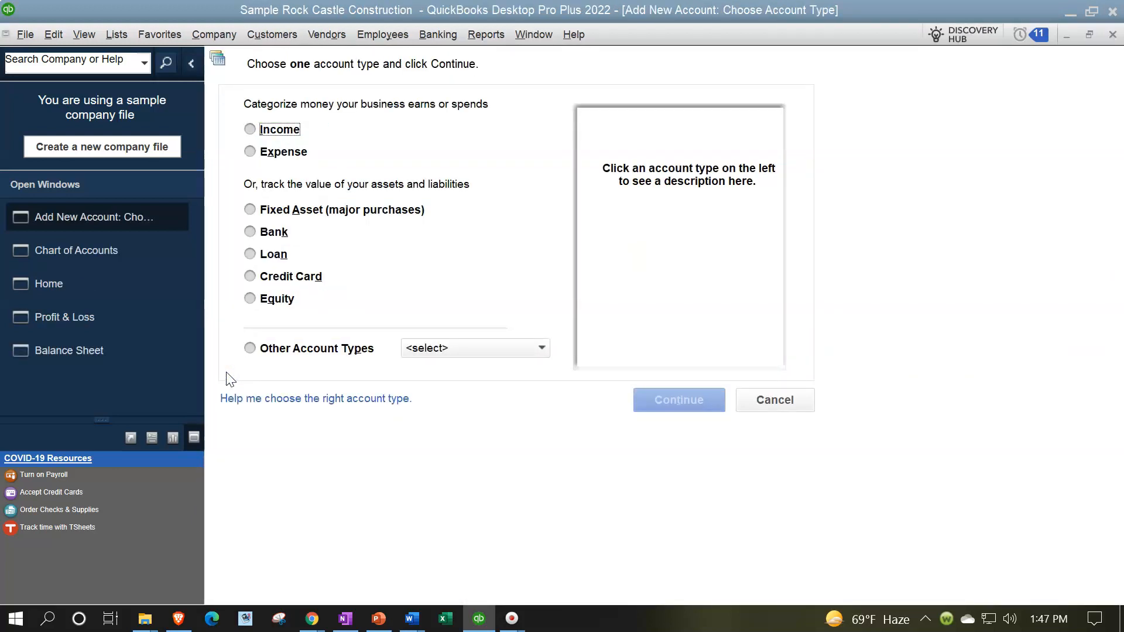
click(253, 229)
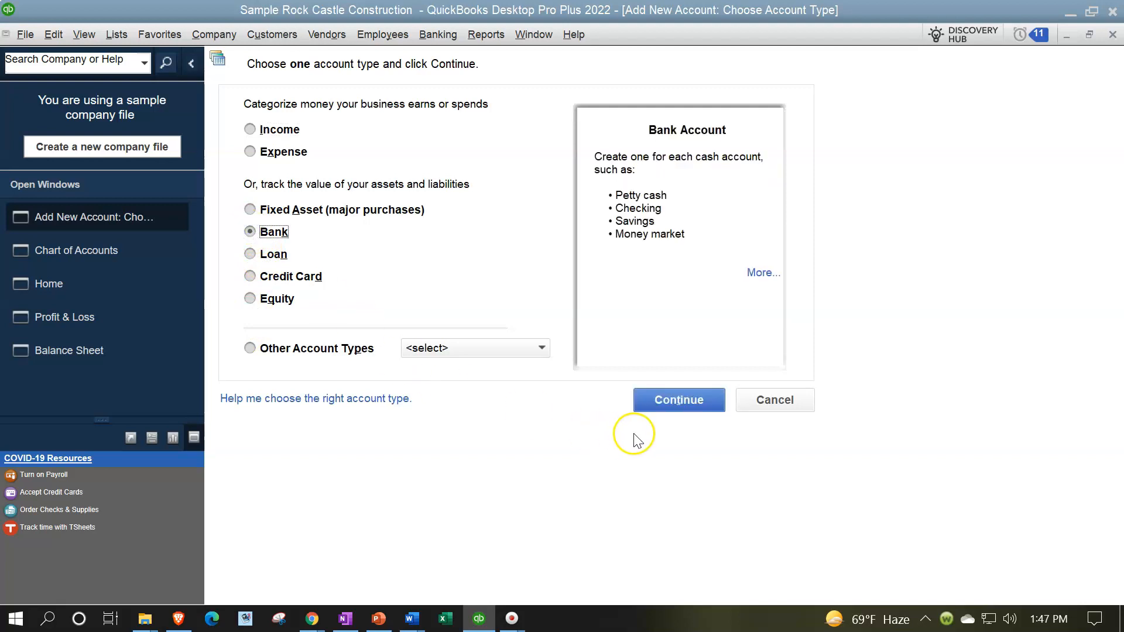
click(655, 401)
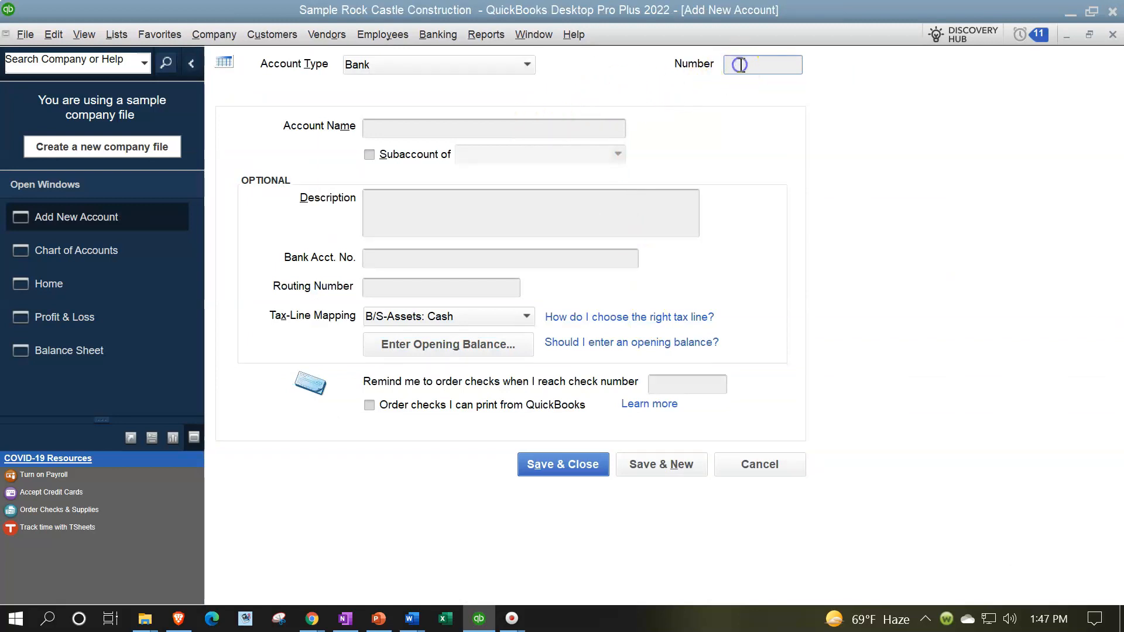
Step: Name the new bank account "Barter Clearing Account" and try to save it
click(421, 124)
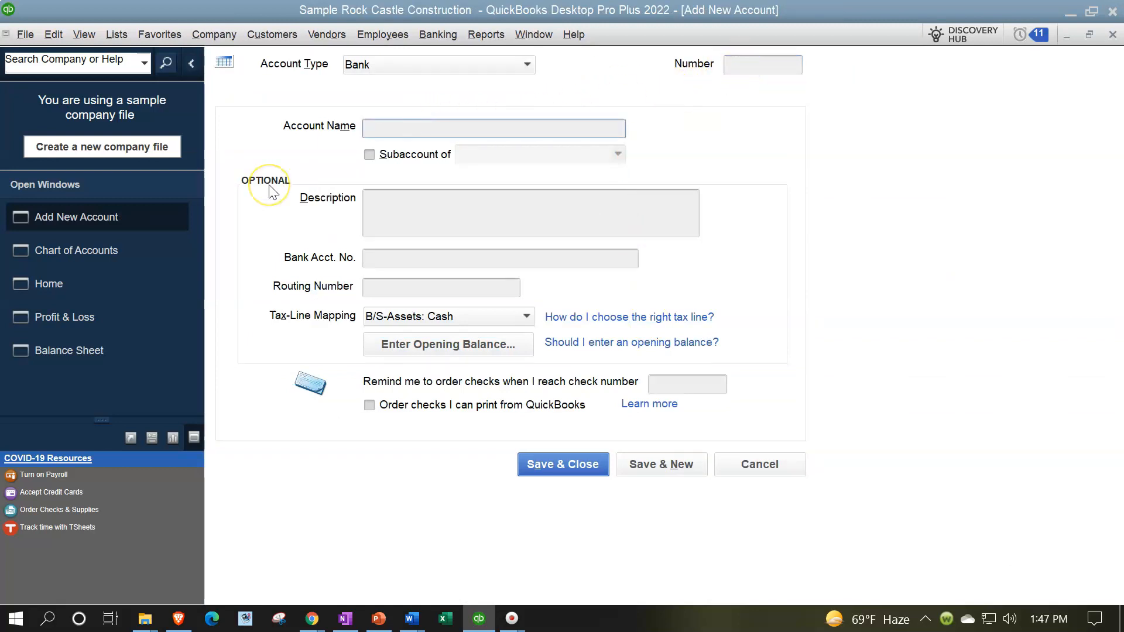
text(Barter )
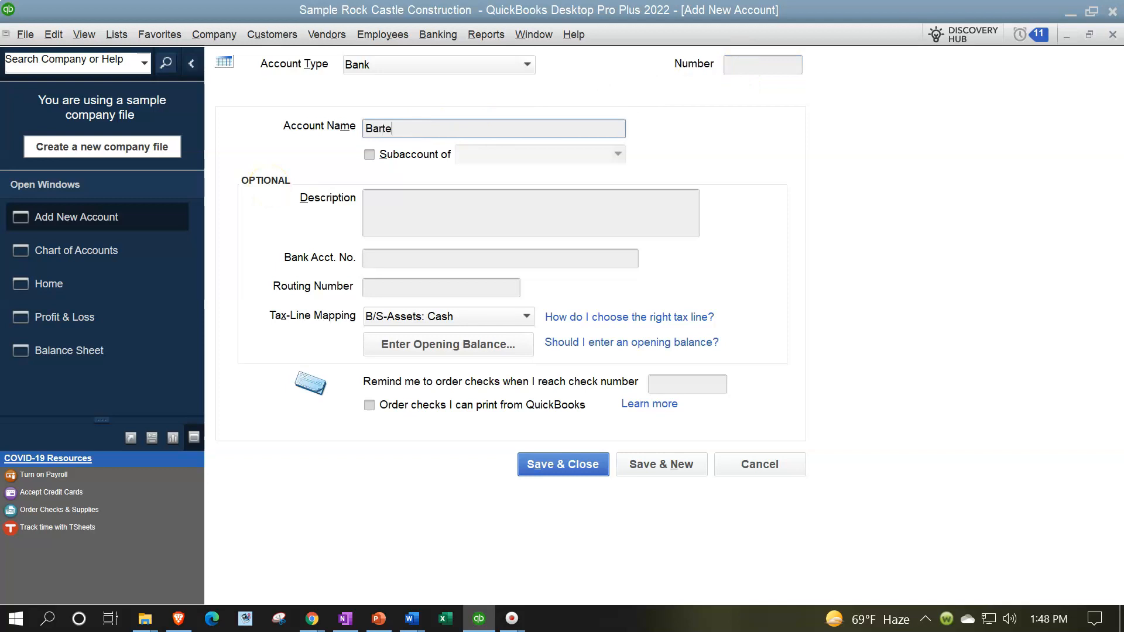
text(Clearing Account)
key(Tab)
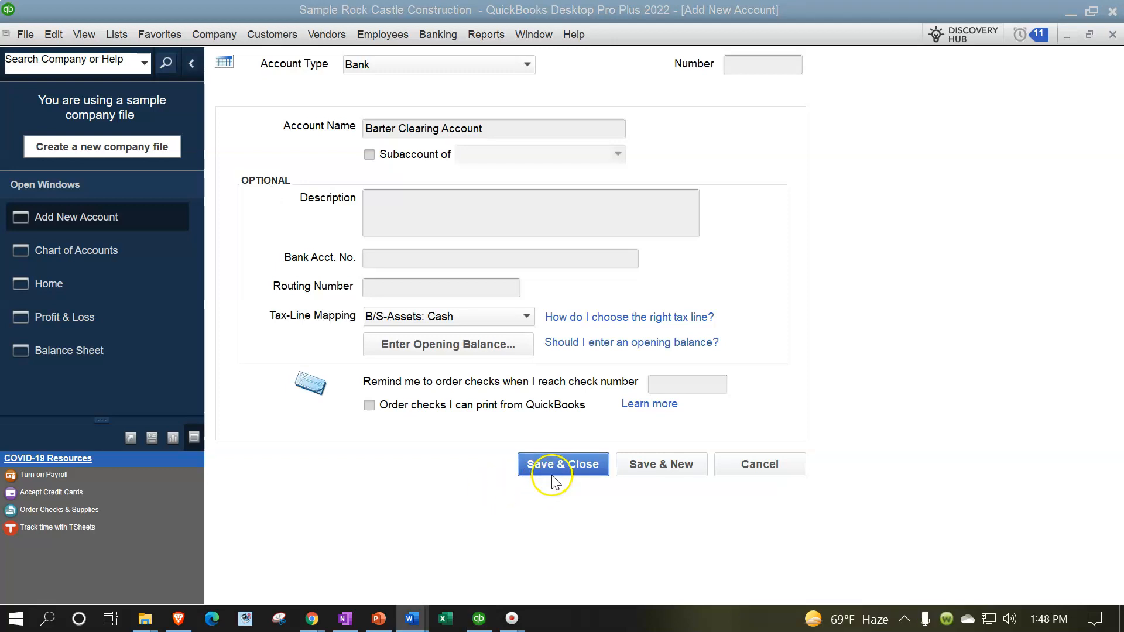
click(552, 464)
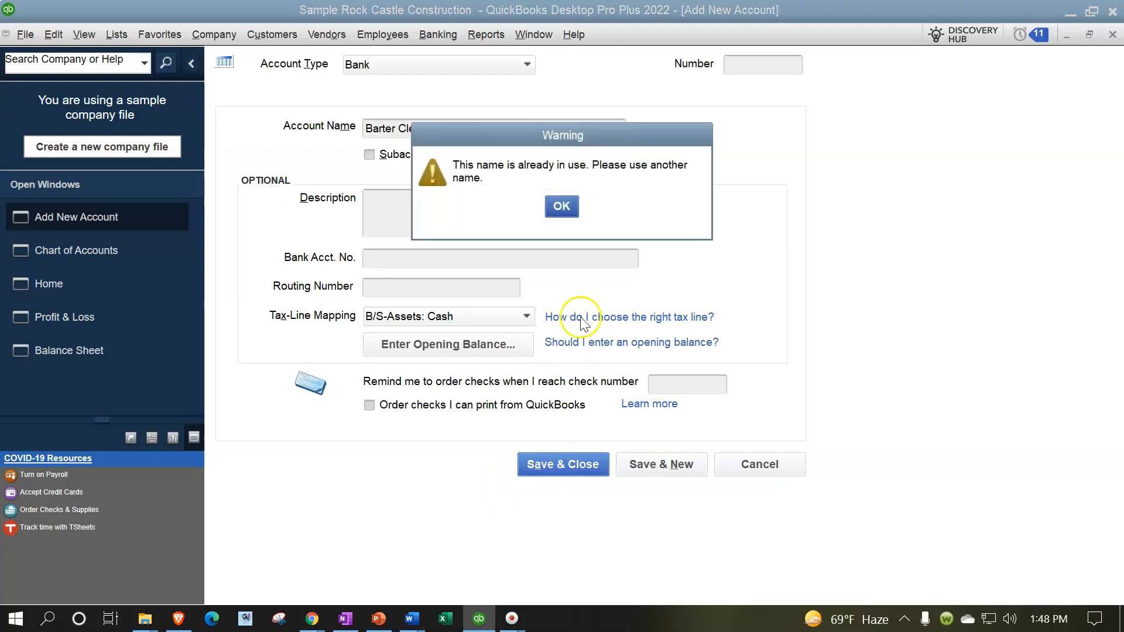
click(566, 209)
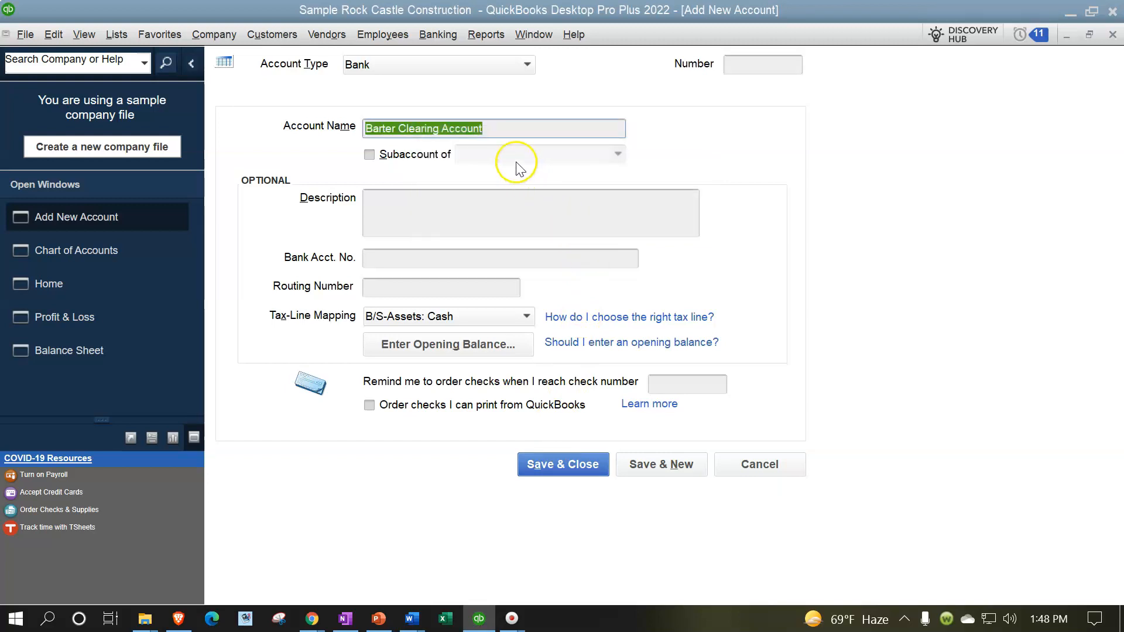
Step: Add a period to the end of the account name, save the account and dismiss the bank feed setup
click(513, 129)
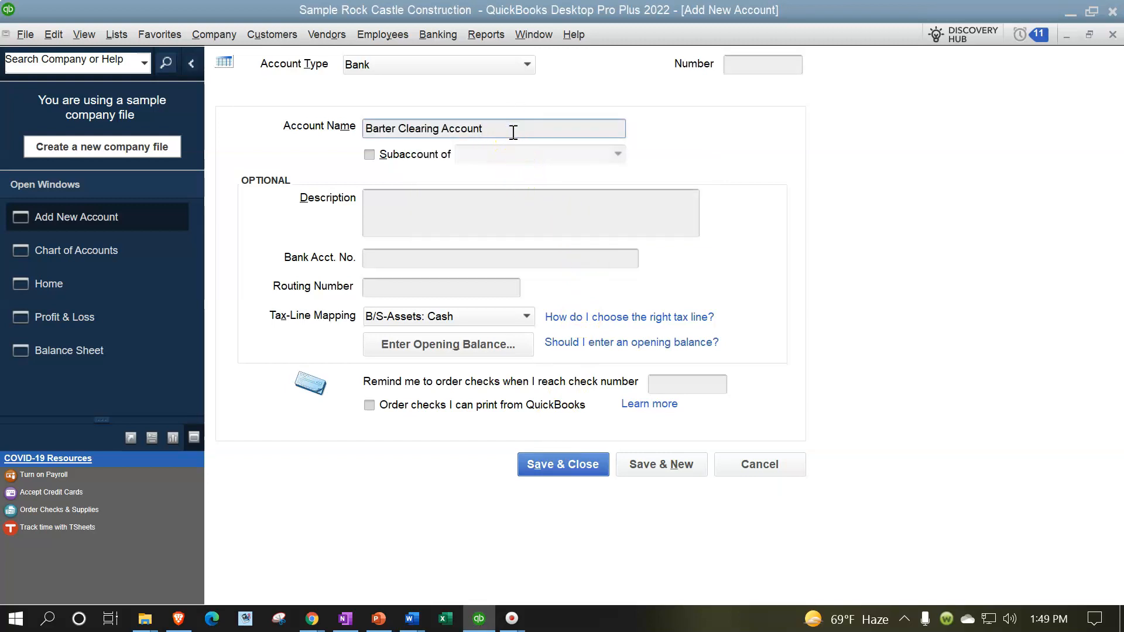
text(.)
click(560, 465)
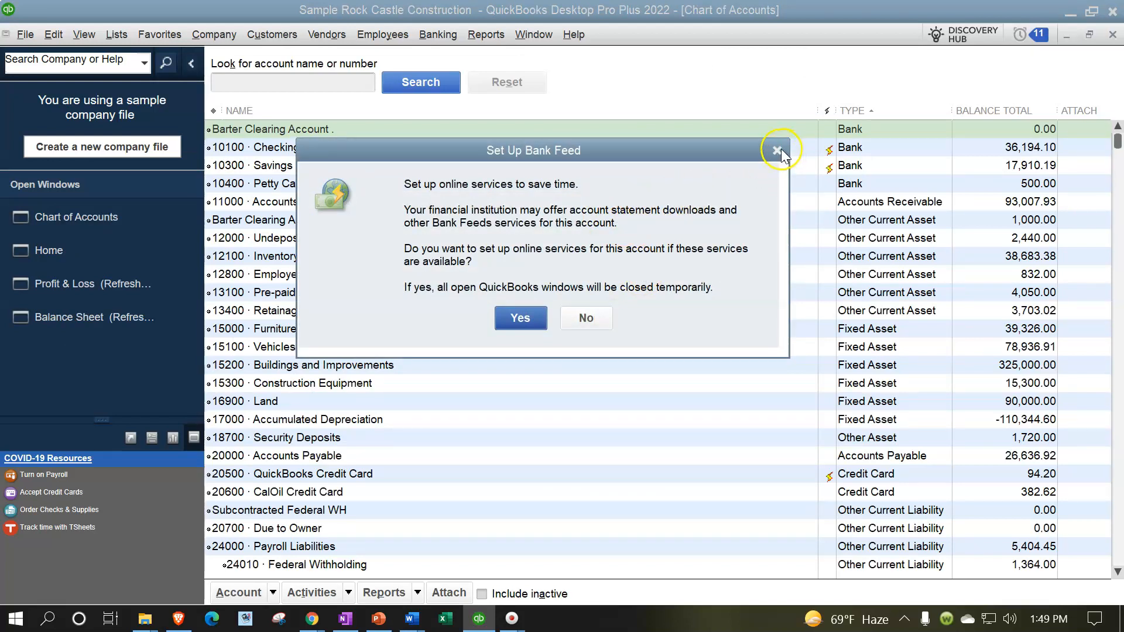
click(777, 150)
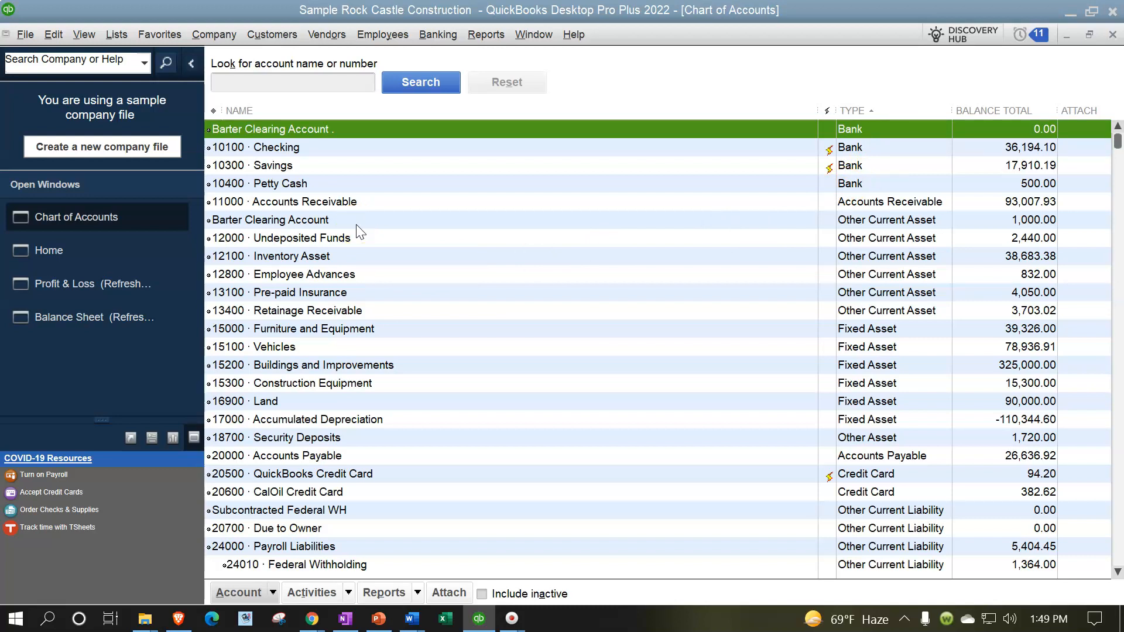
Step: Start a new invoice from the home page and quick-add "Customer 5" as its customer
click(70, 257)
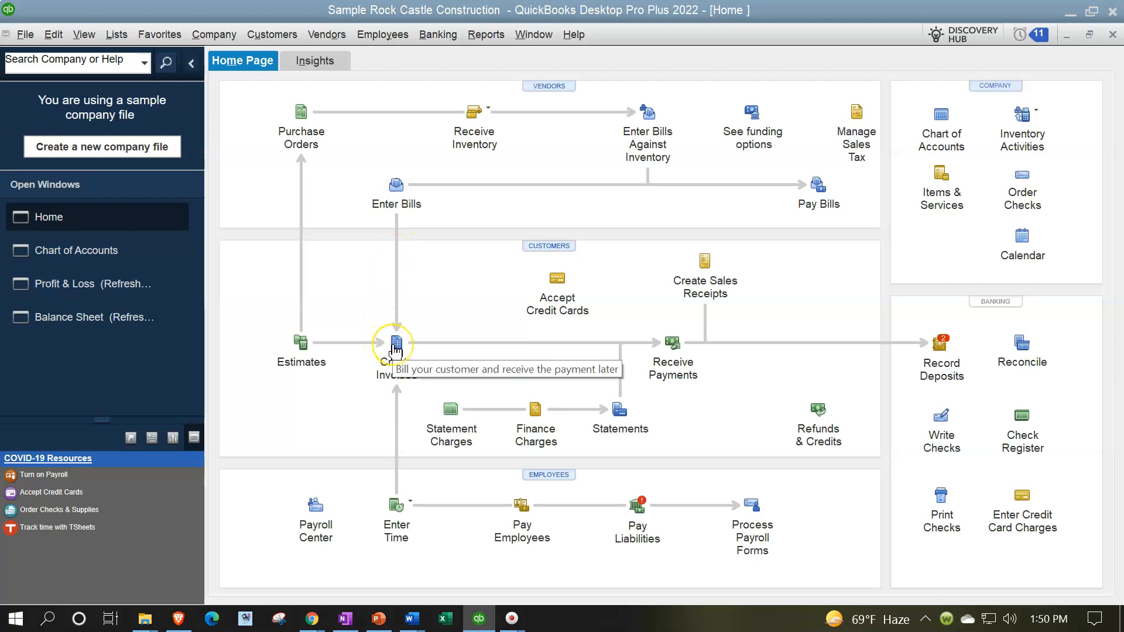
click(396, 348)
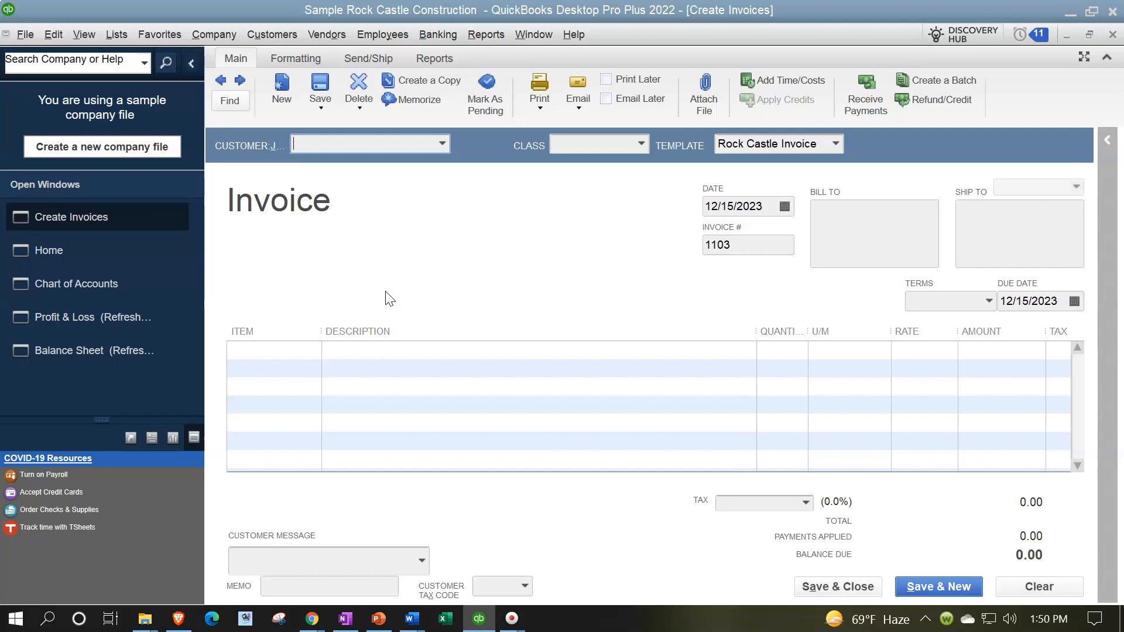
text(Costomer )
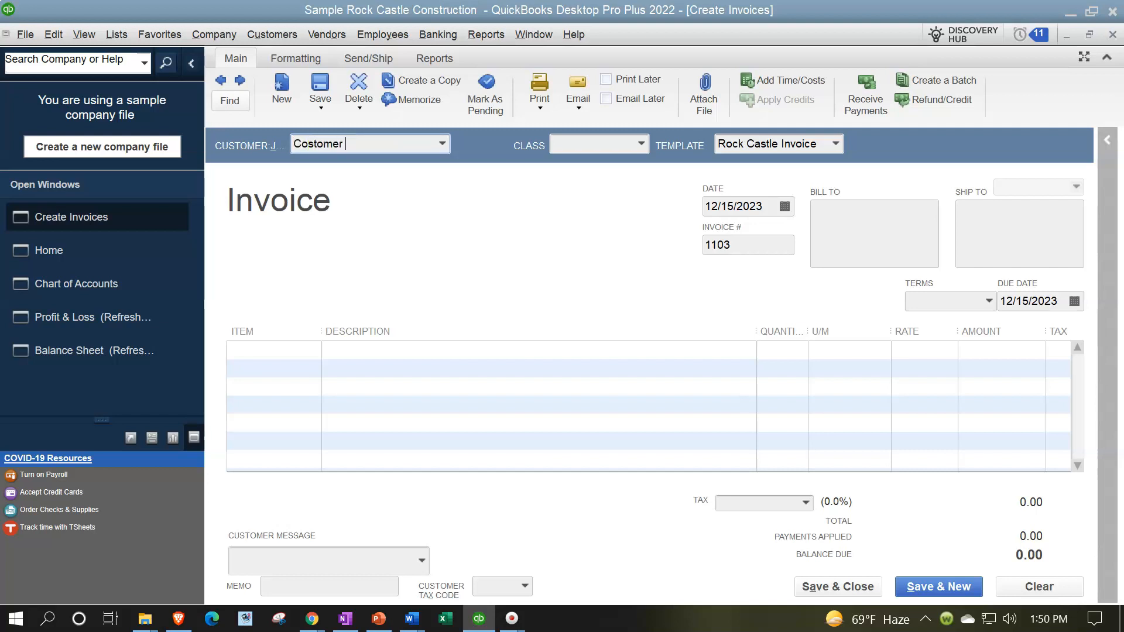
text(5)
key(BackSpace)
text(u)
key(Tab)
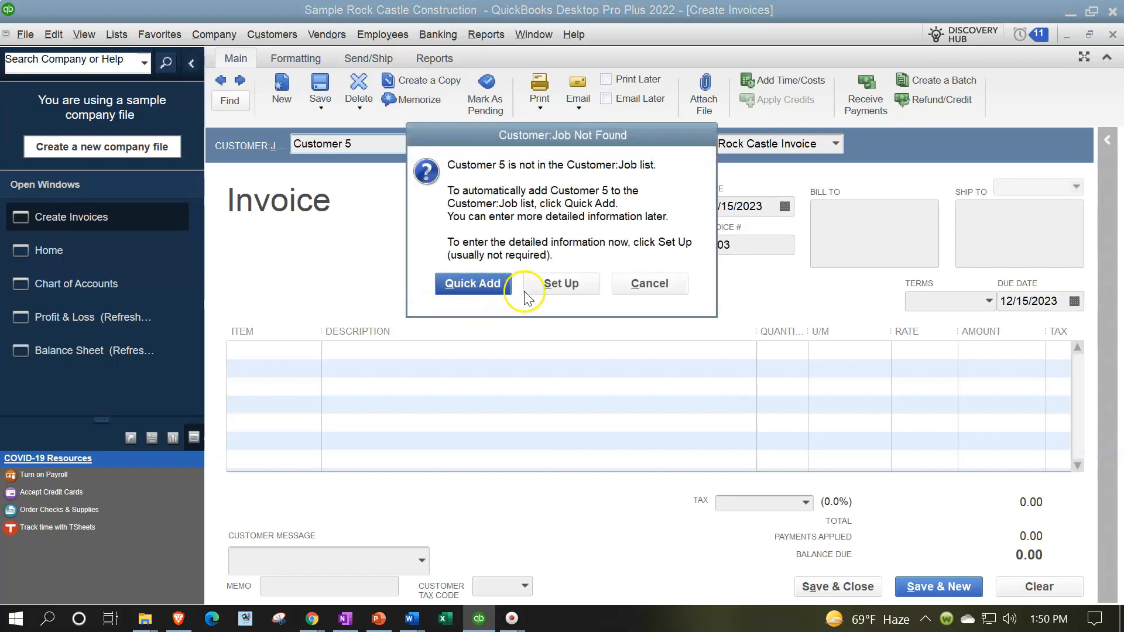
click(491, 284)
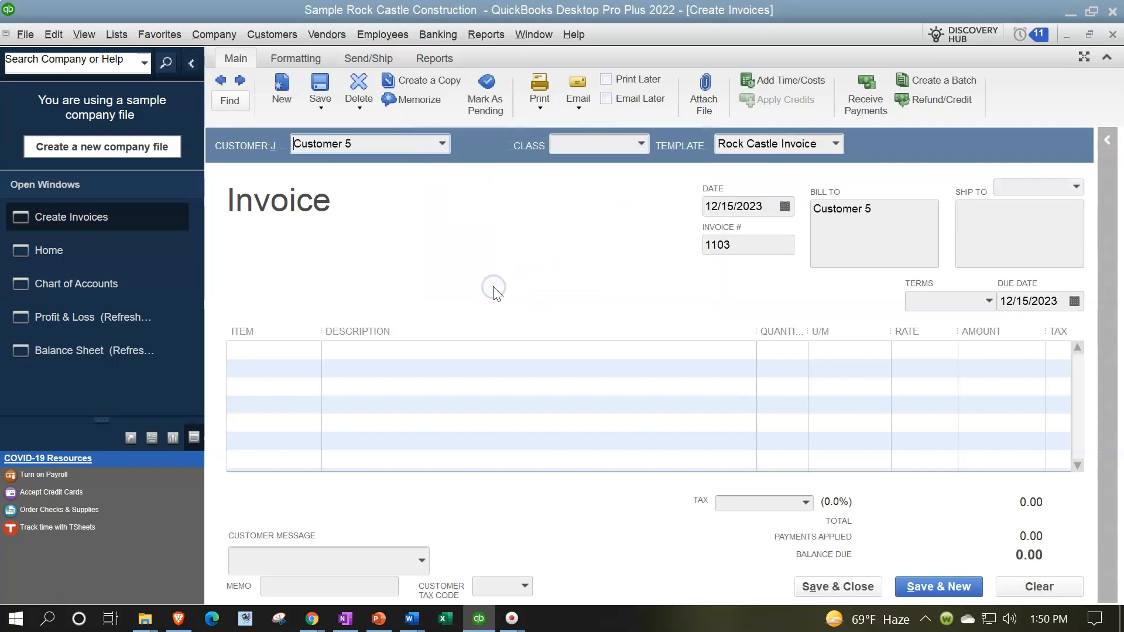
key(Tab)
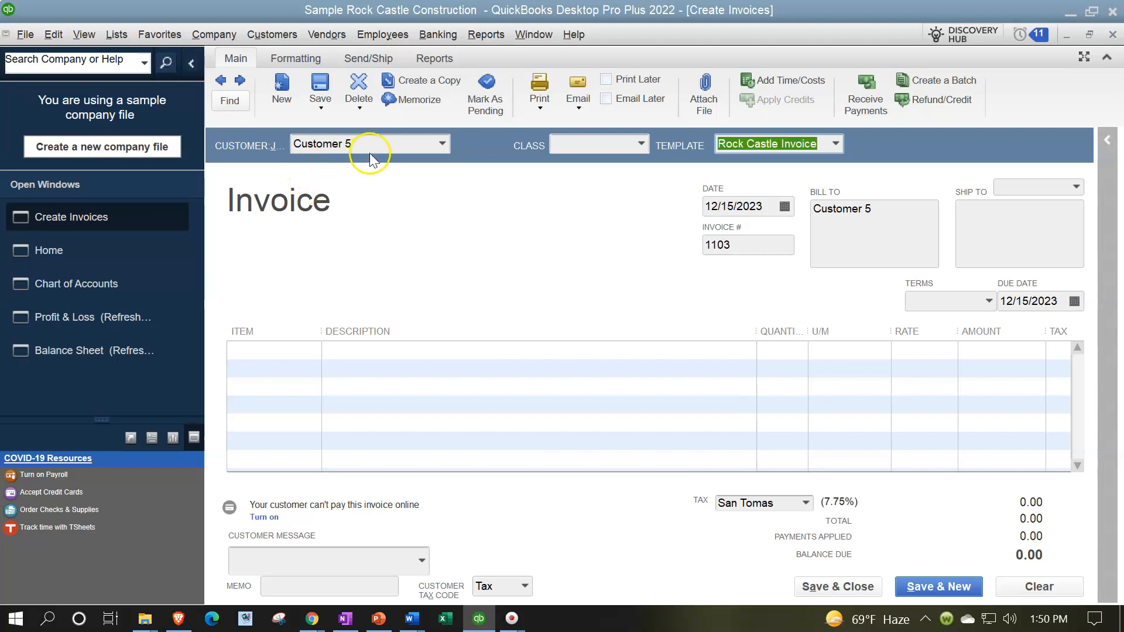
click(442, 144)
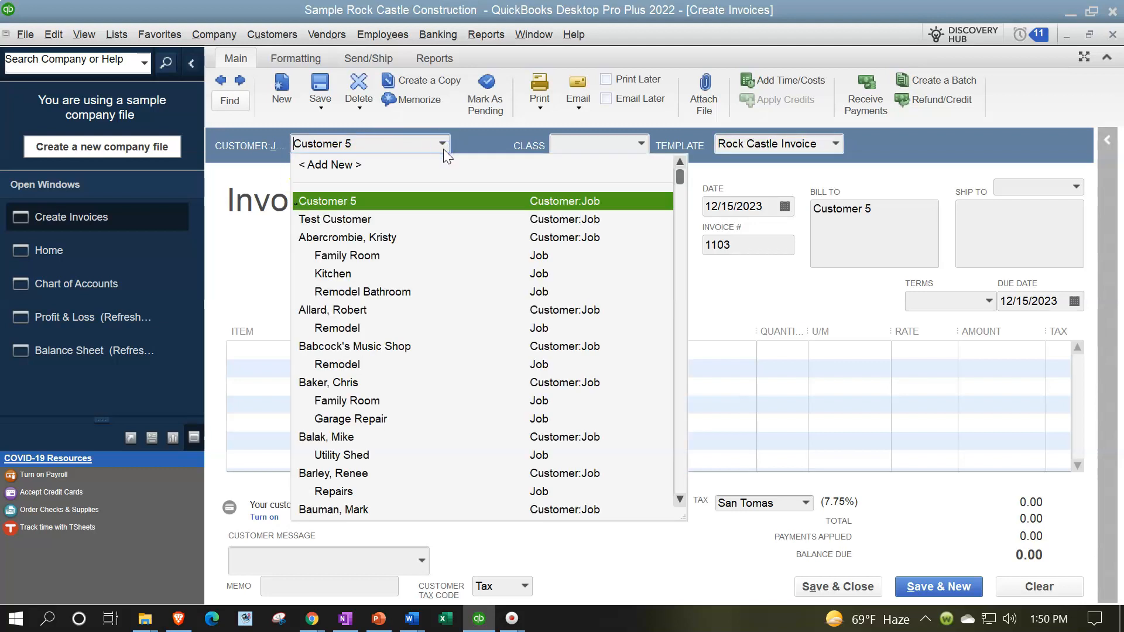
click(444, 149)
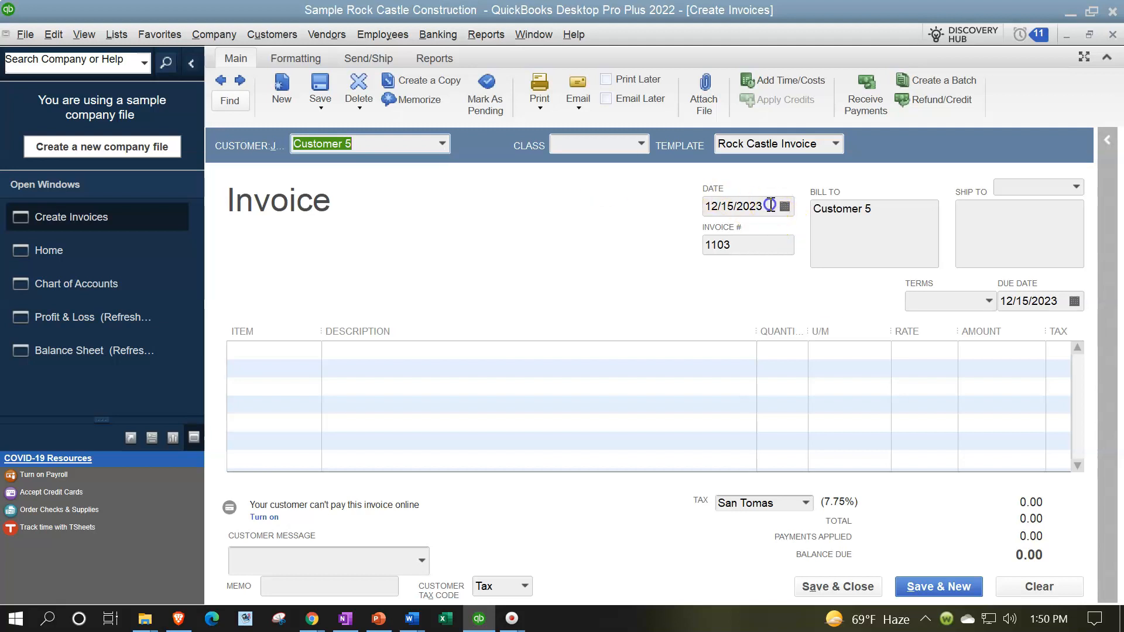
Step: Set the invoice date to 03/15/2025
click(734, 206)
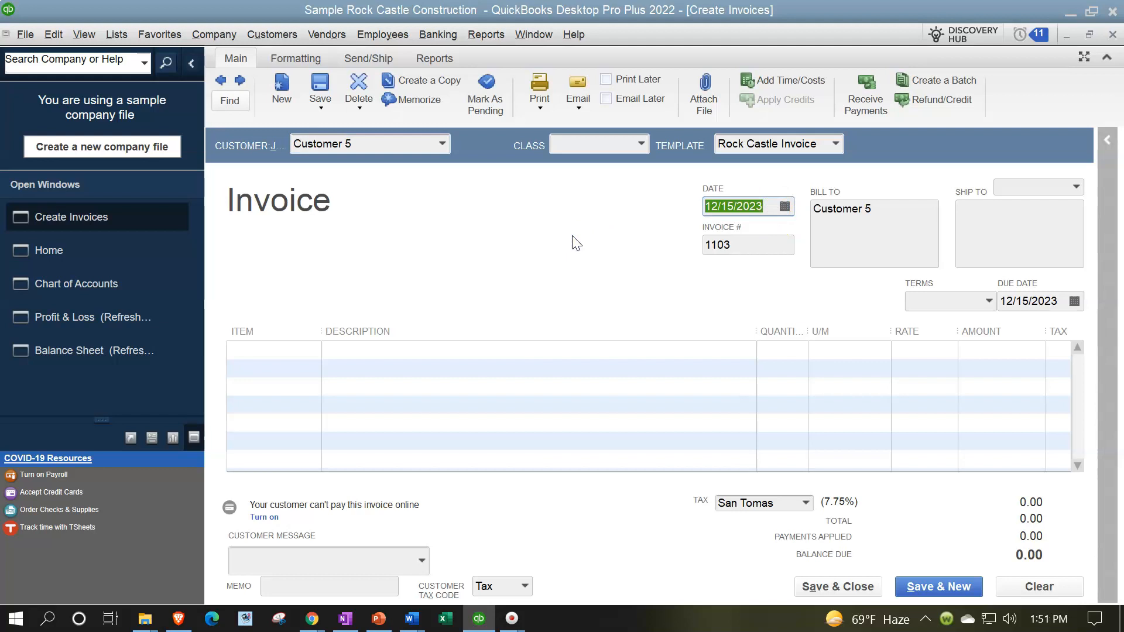
text(0315)
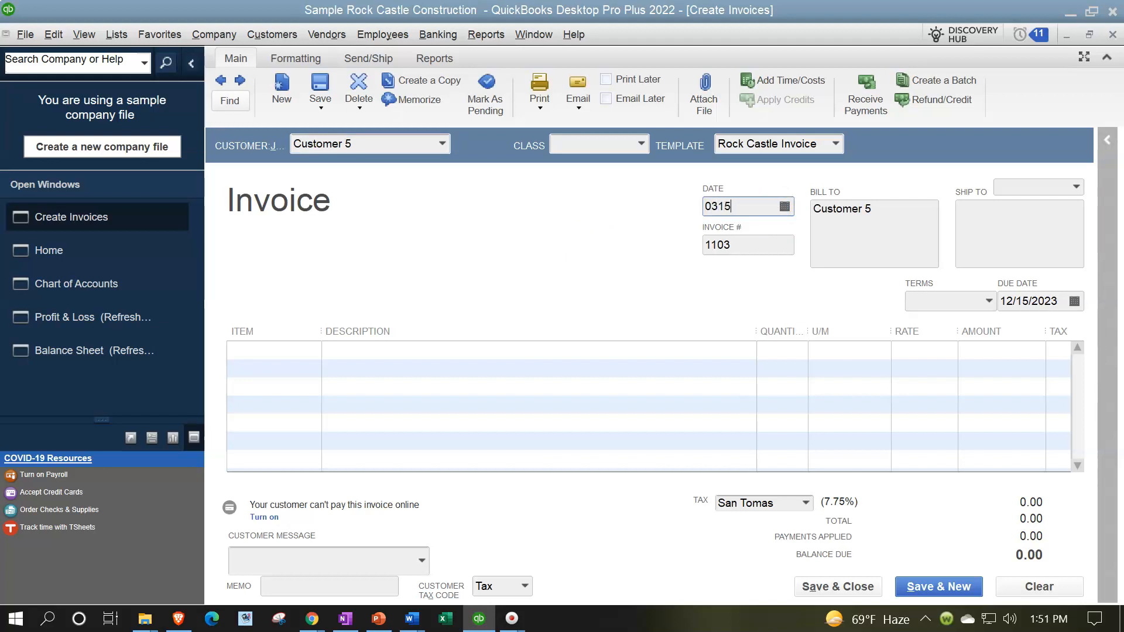
text(25)
key(Tab)
key(Tab)
key(Tab)
key(Tab)
key(Tab)
key(Tab)
key(Tab)
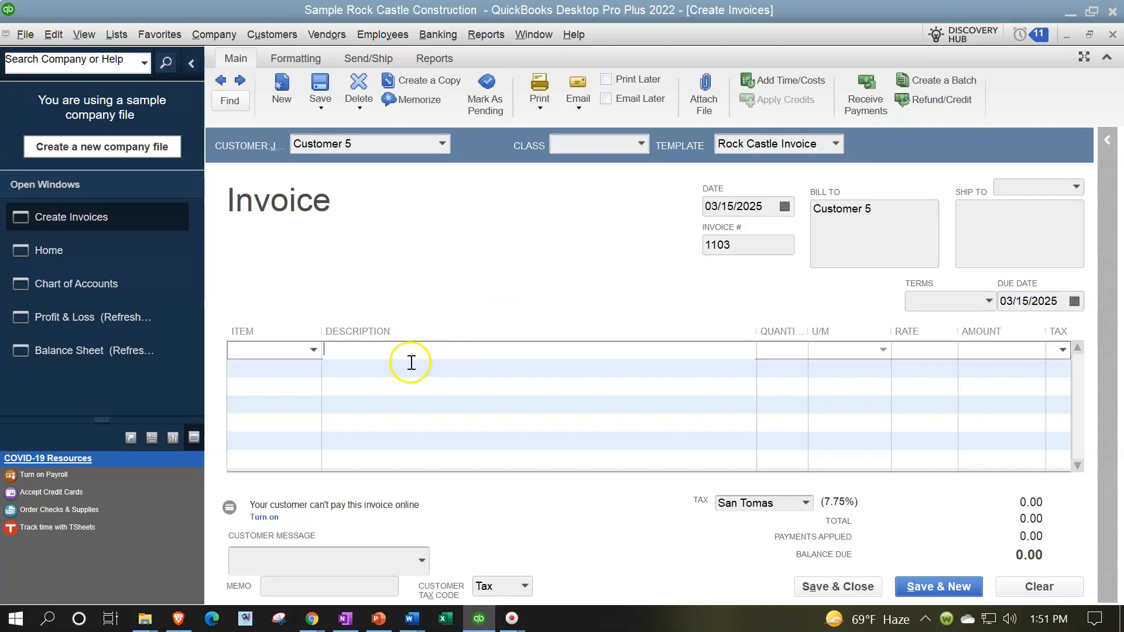
Step: Enter "Item 3" on the first invoice line and start adding it as a new item of type Service
click(304, 350)
text(Item 3)
key(Tab)
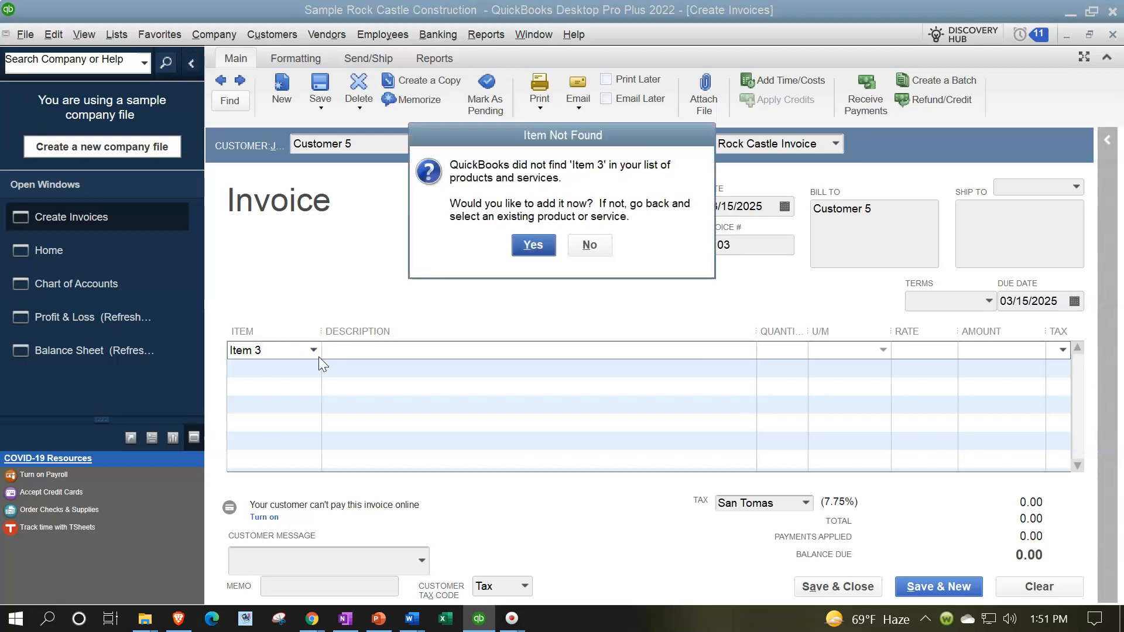
click(531, 246)
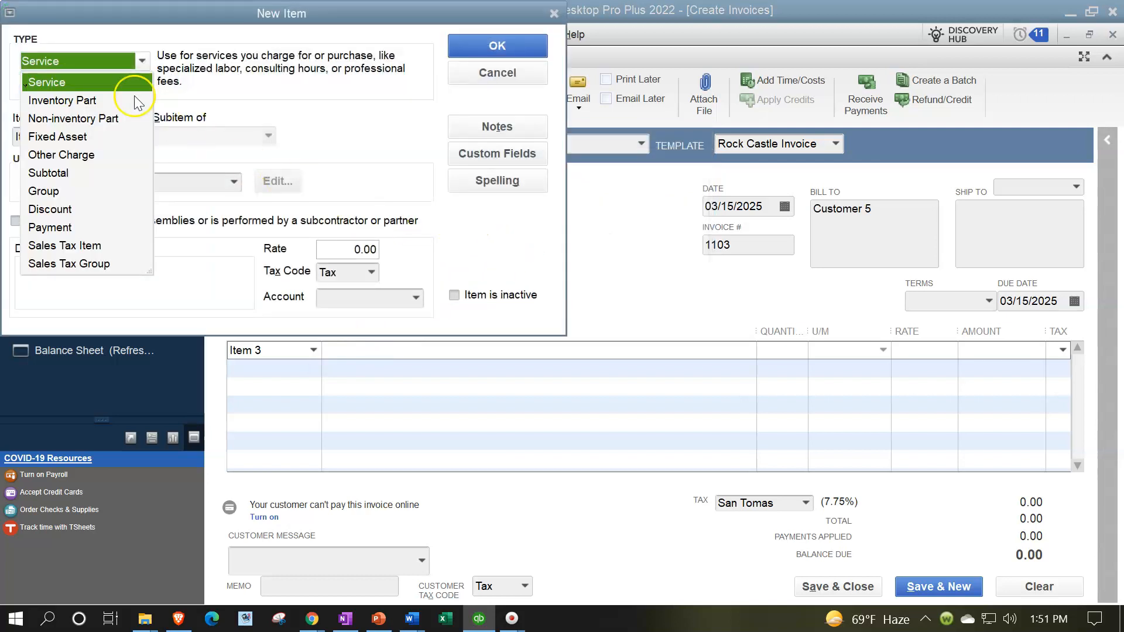
click(84, 82)
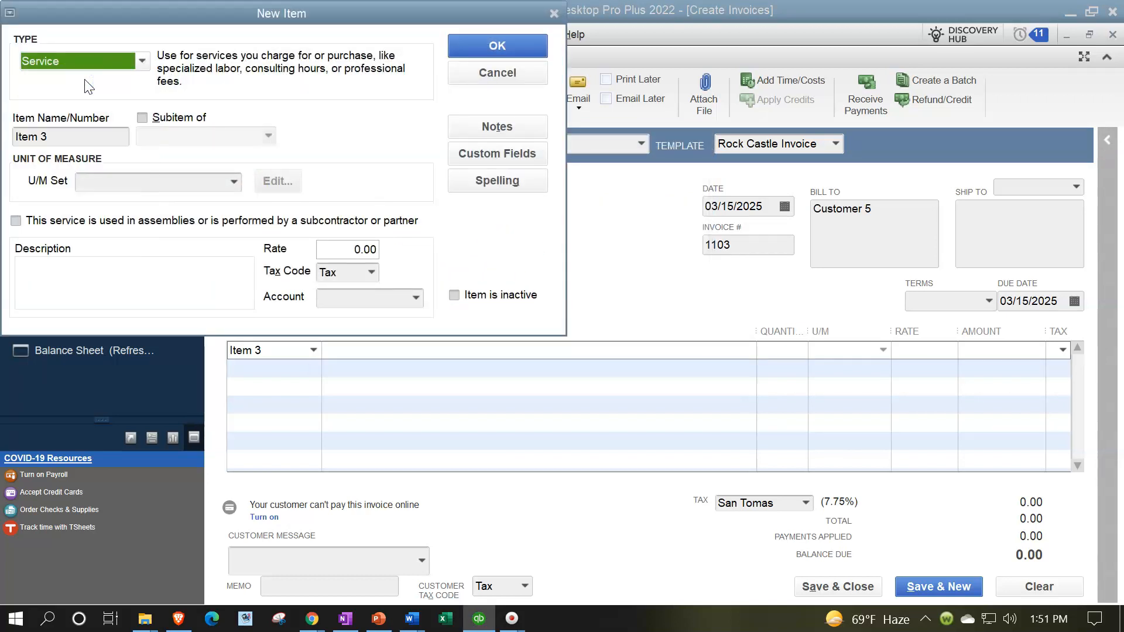
Step: Set the tax code of the new service item to Non
key(Tab)
key(Tab)
key(Tab)
key(Tab)
key(Tab)
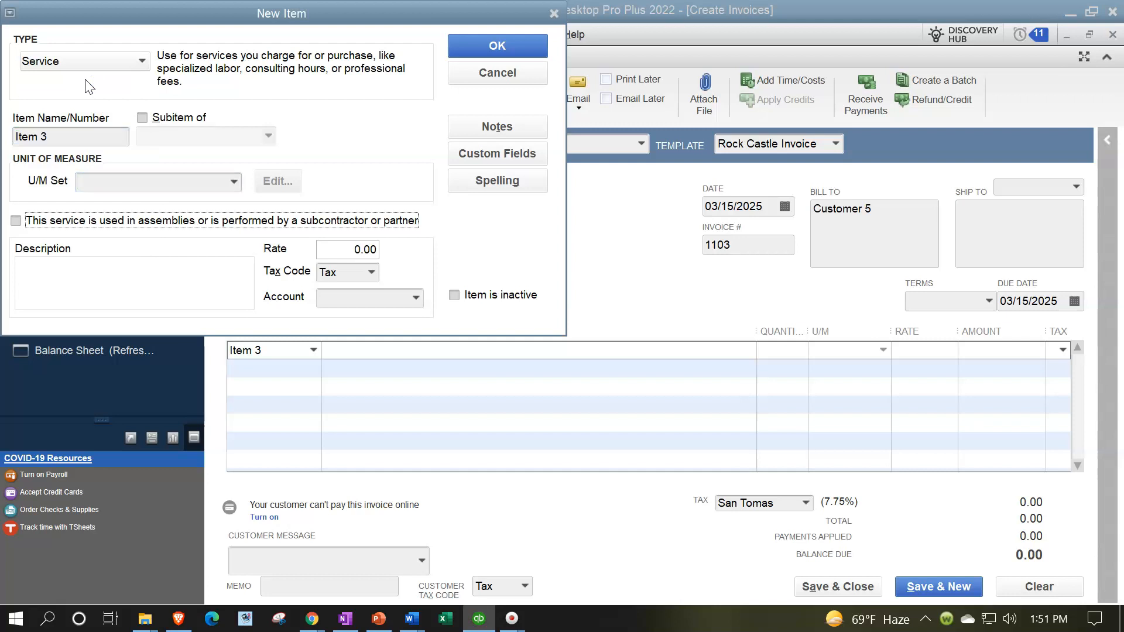
click(107, 287)
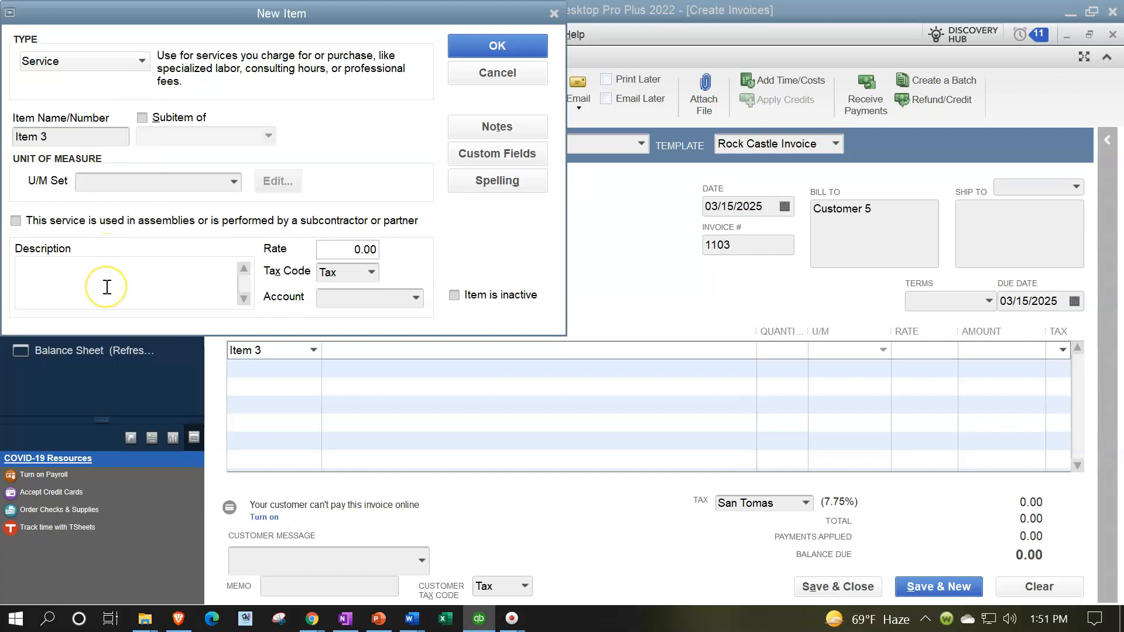
click(371, 273)
click(364, 349)
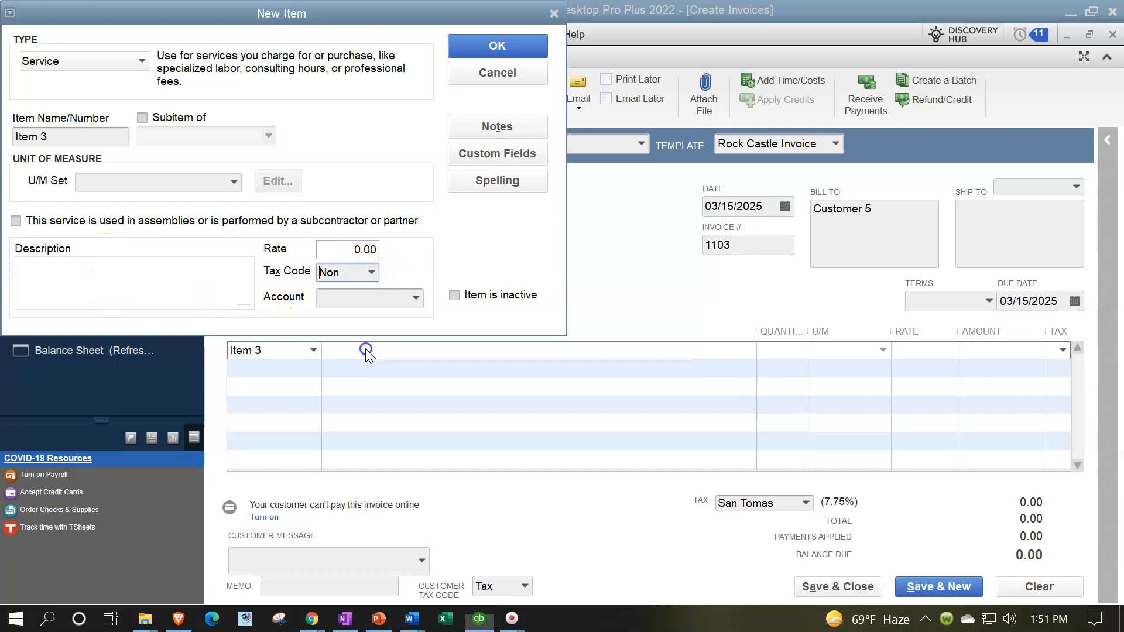
Step: Assign the new service item to the 40100 · Construction Income account and save the item
click(419, 301)
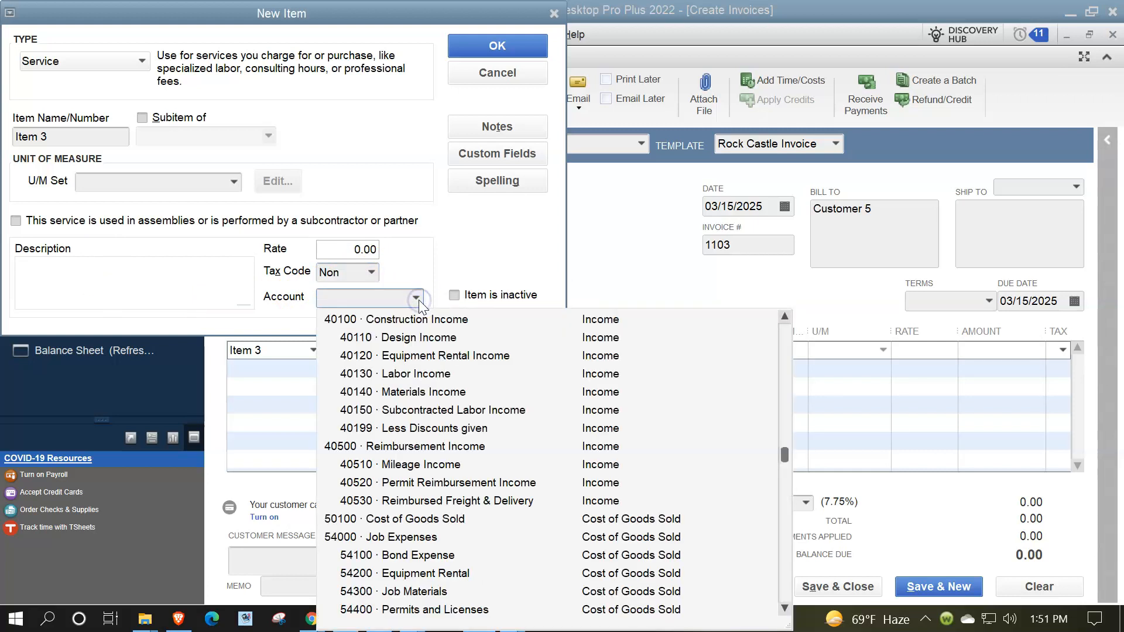
click(422, 320)
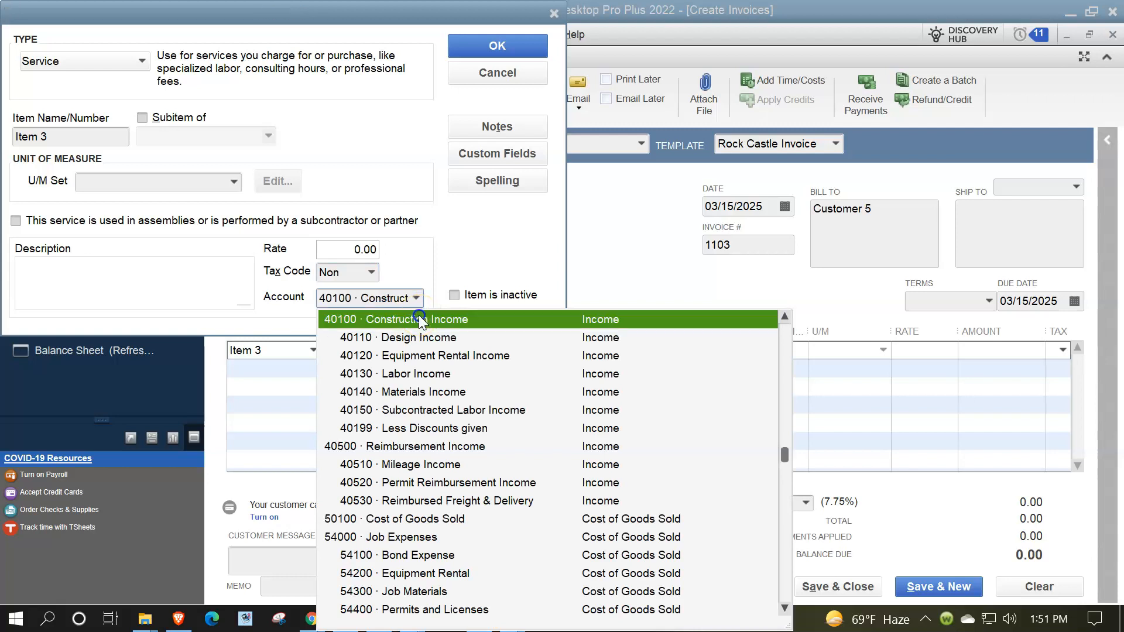
click(419, 321)
click(515, 54)
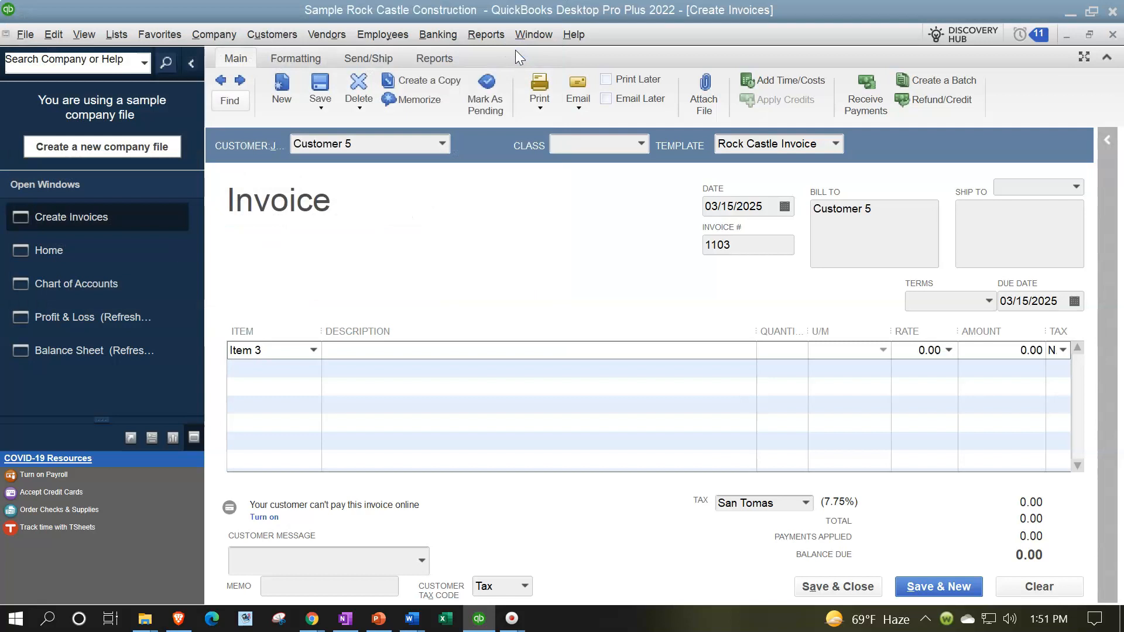
Step: Enter quantity 1 and rate 5,000 on the Item 3 line, and save and close the invoice
key(Tab)
text(1)
key(Tab)
text(5000)
key(Tab)
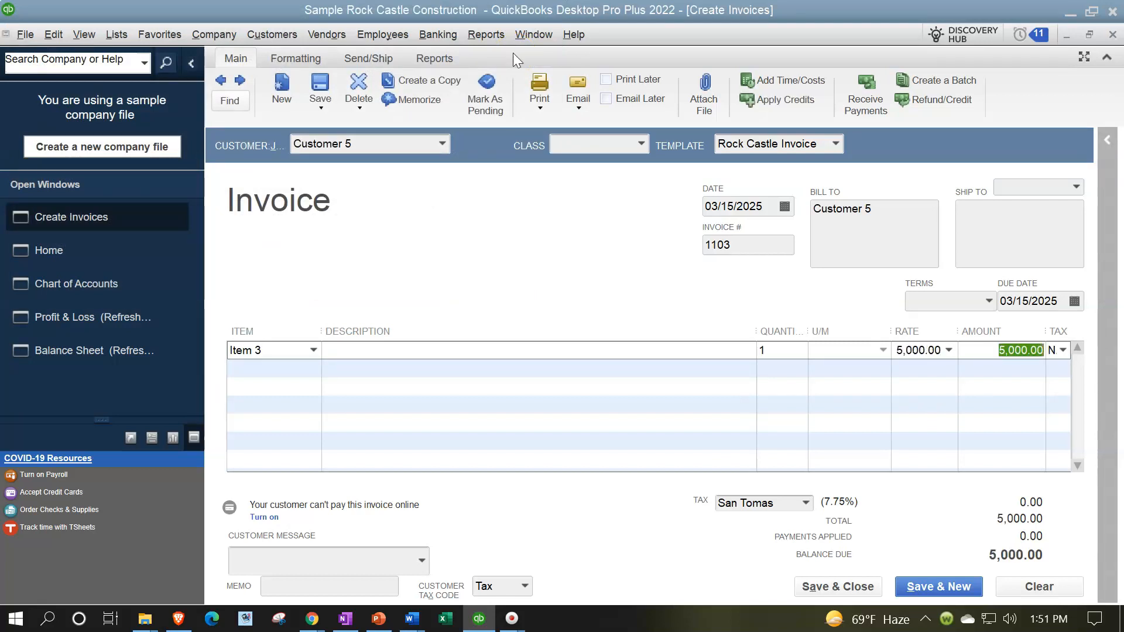
key(Tab)
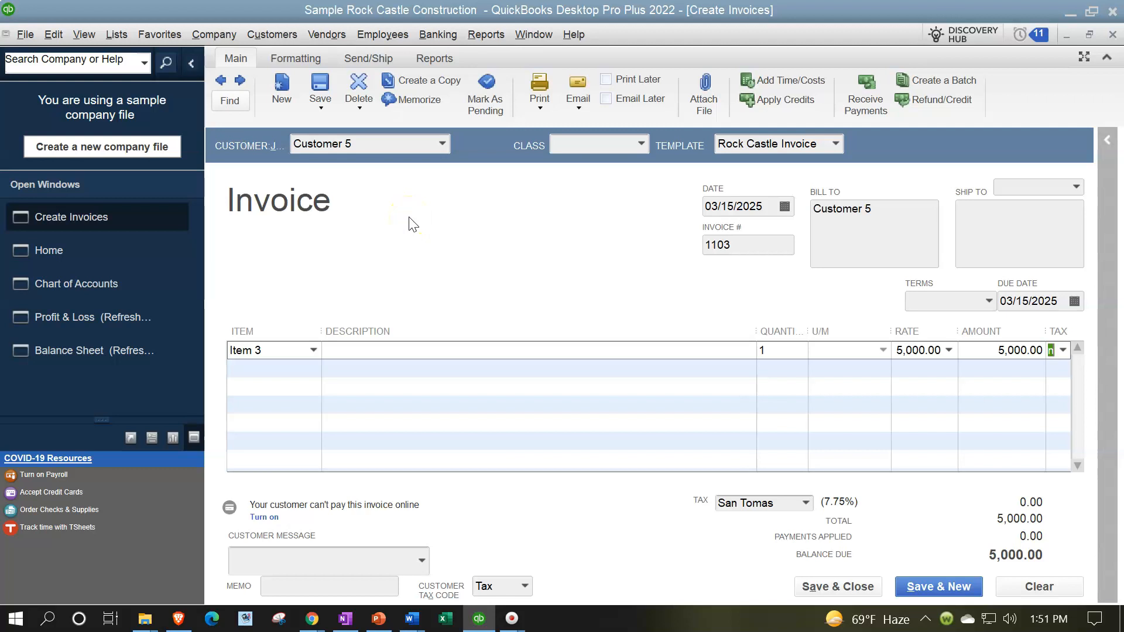
click(811, 586)
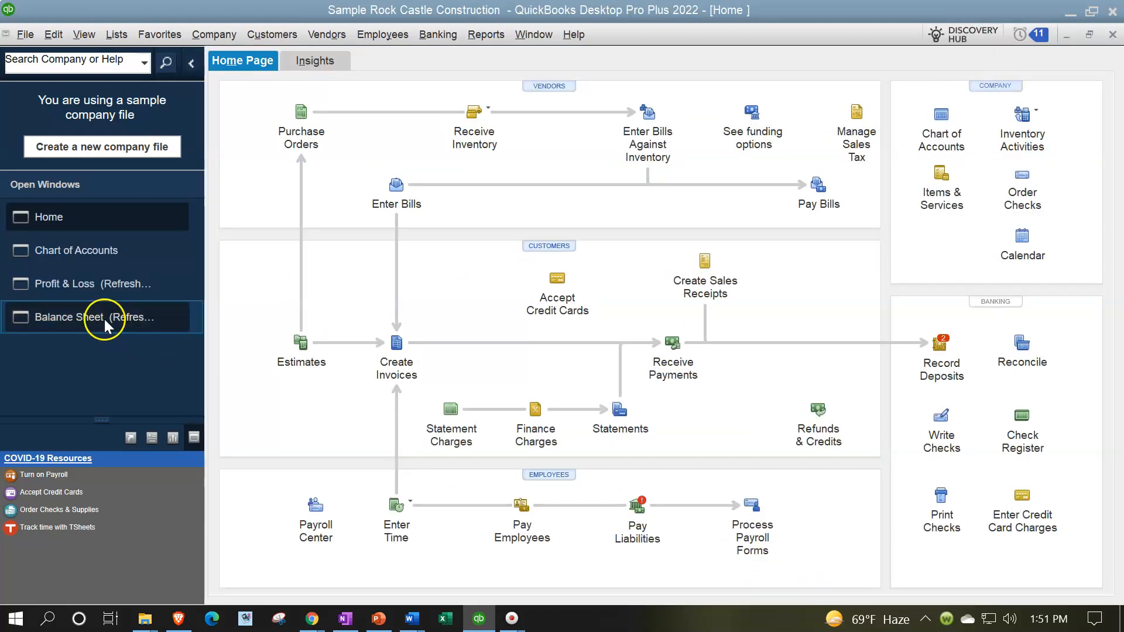
Step: Open the Balance Sheet report and customize its date range to 03/01/2025 through 03/31/2025
click(105, 318)
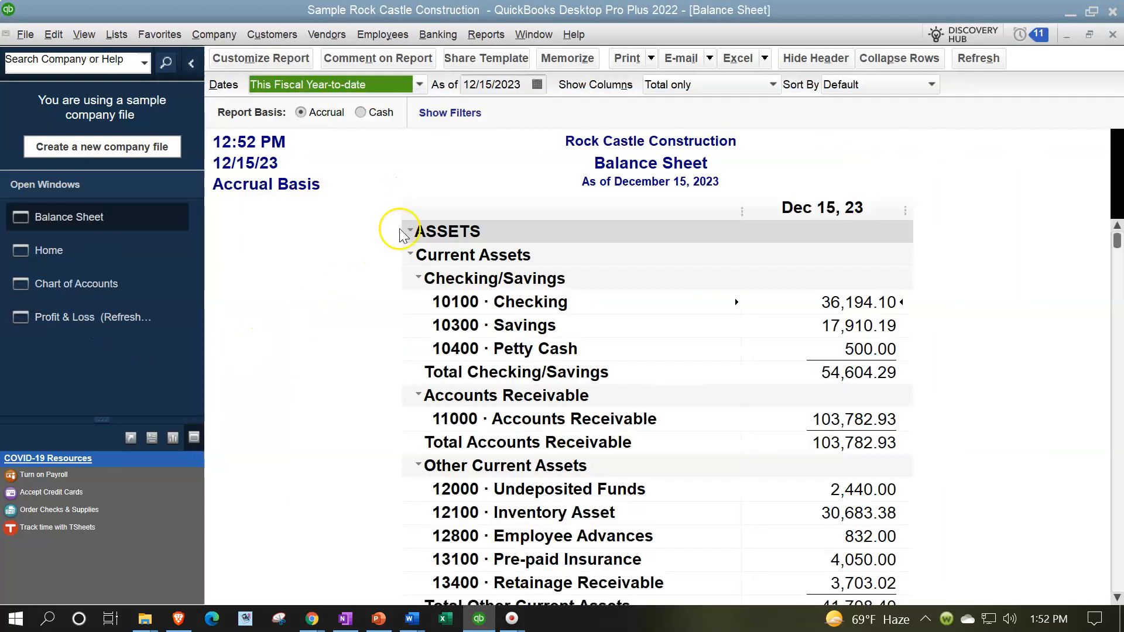
click(291, 59)
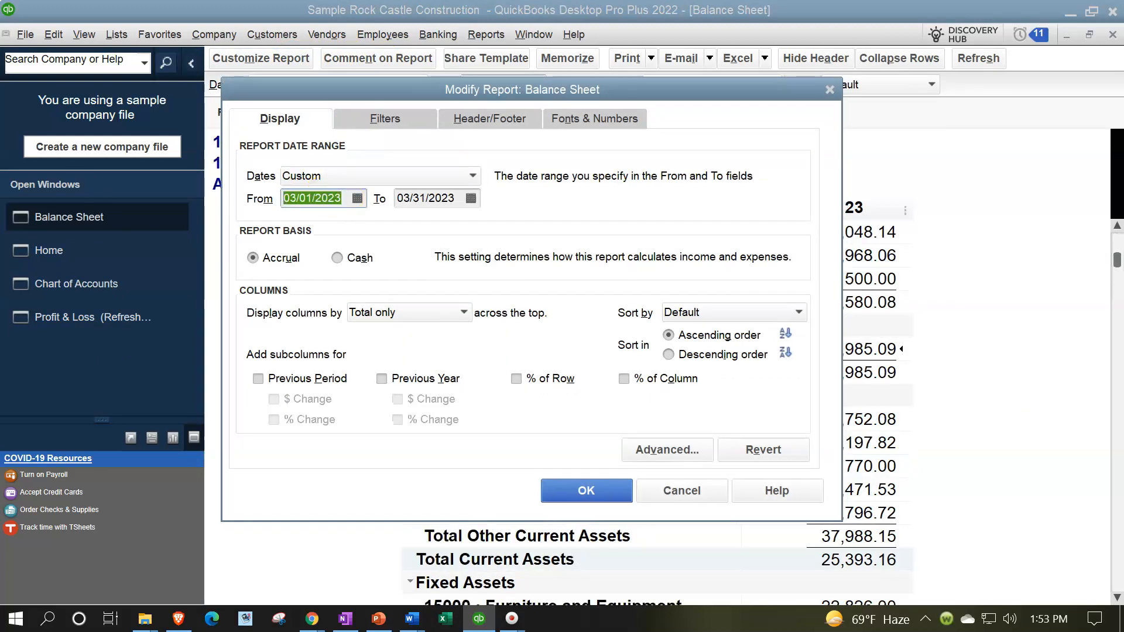
text(0)
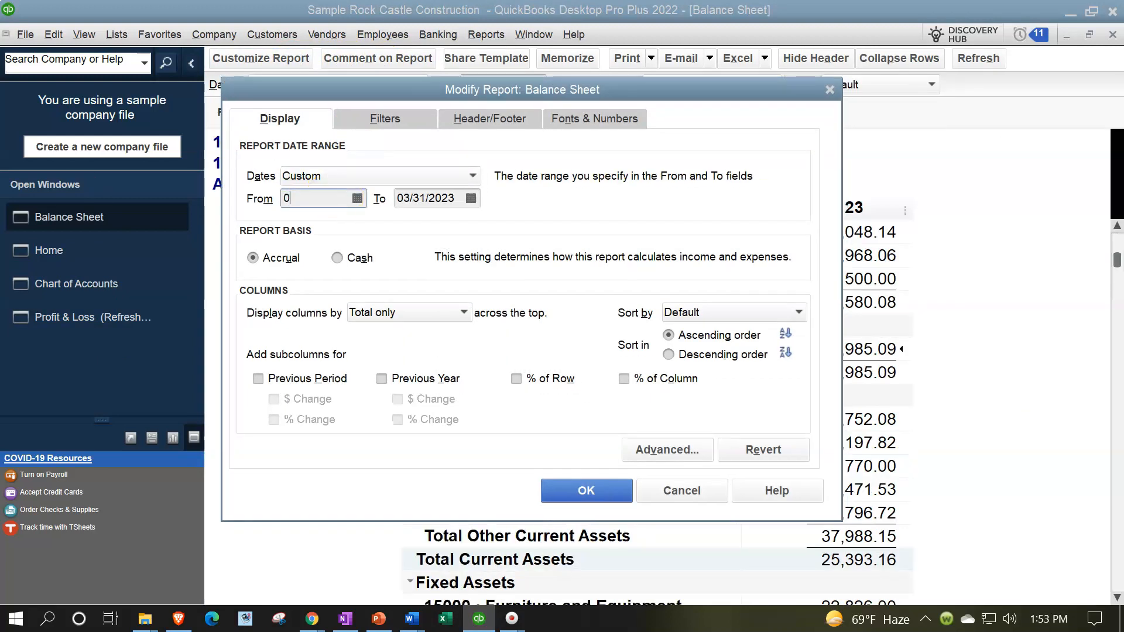
text(3/01/2025)
key(Tab)
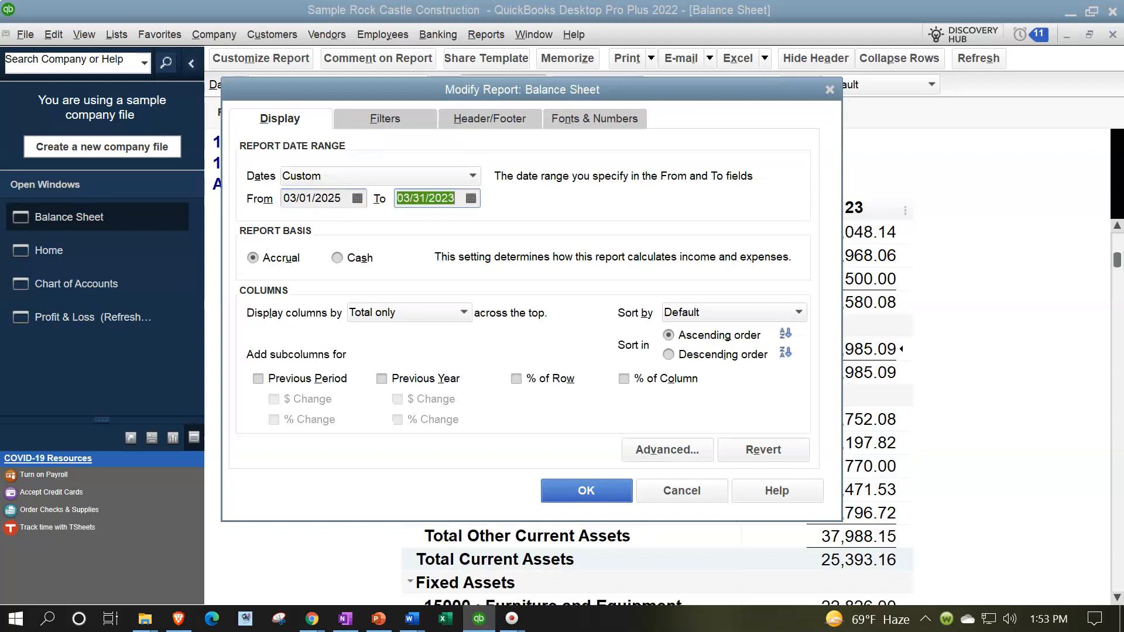
text(033125)
key(Tab)
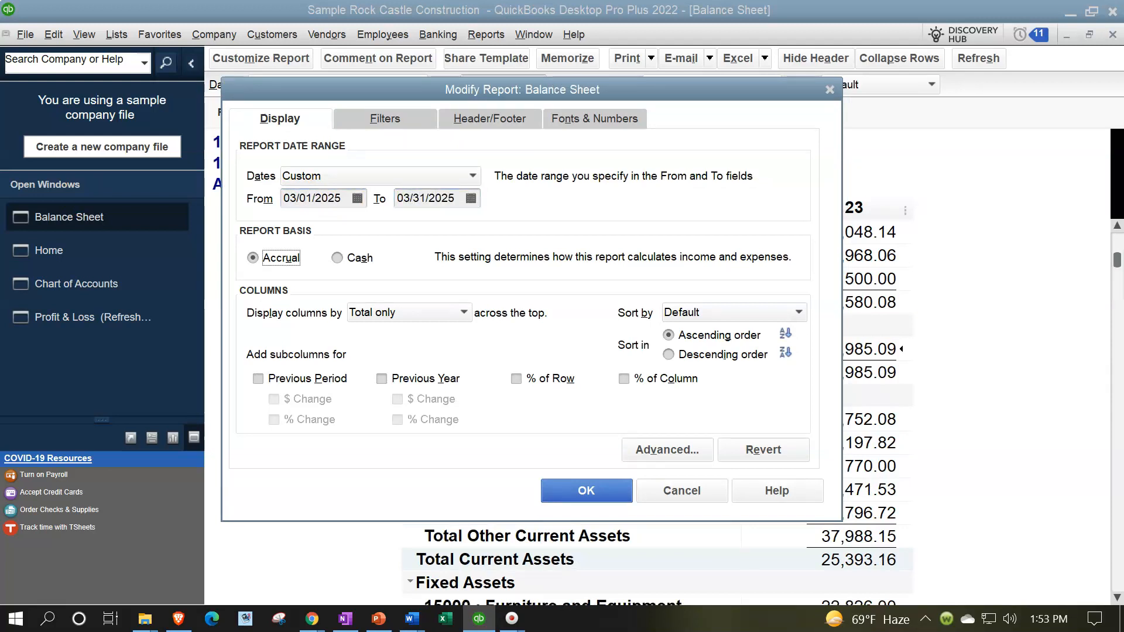
click(586, 490)
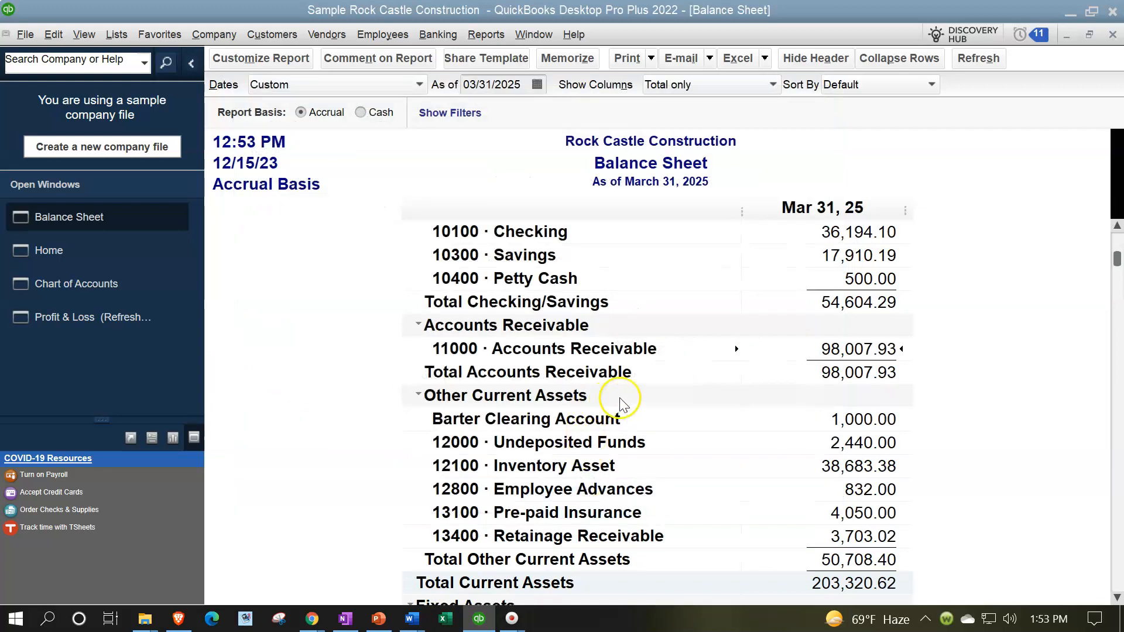
Step: Review the transactions behind the Accounts Receivable balance on the Balance Sheet, and close the detail report
scroll(643, 370, up, 1)
scroll(644, 370, down, 1)
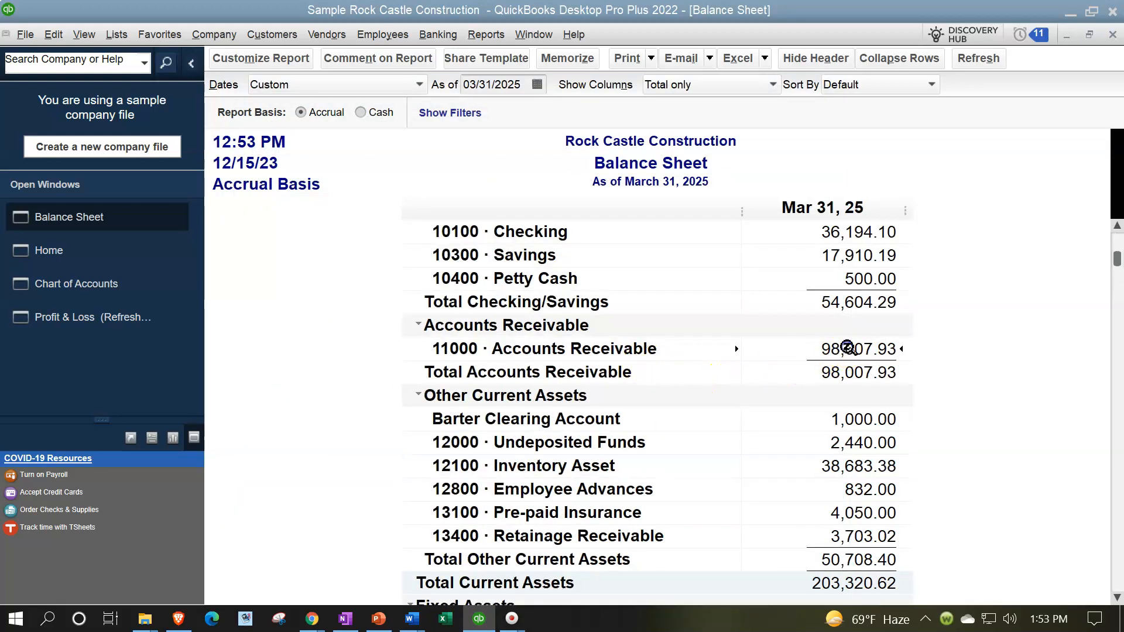
double_click(847, 349)
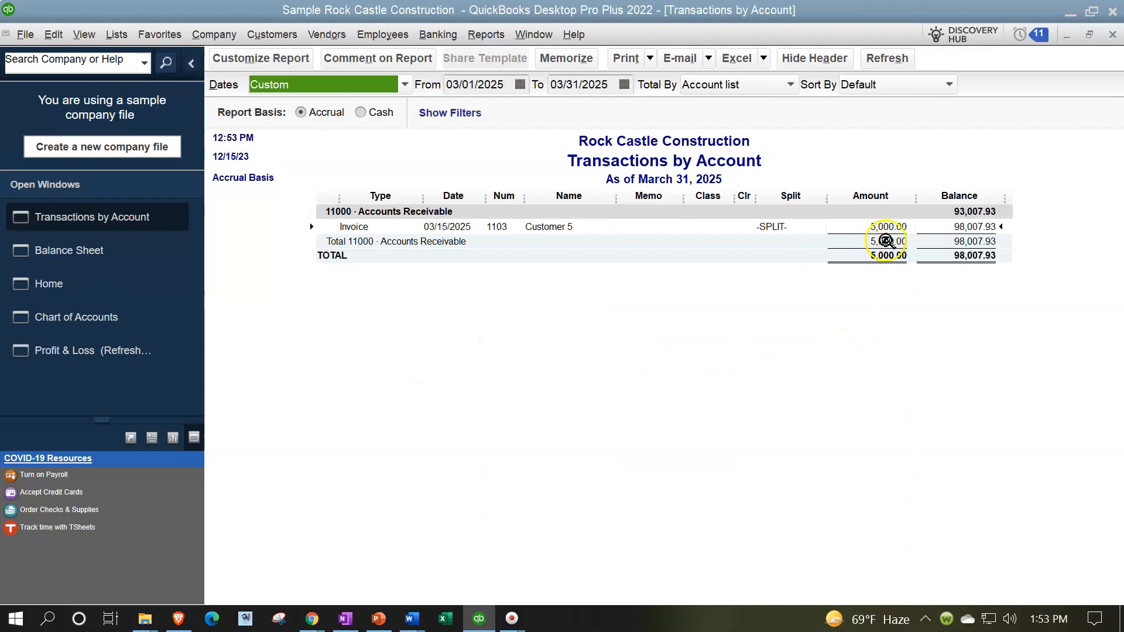
click(1112, 34)
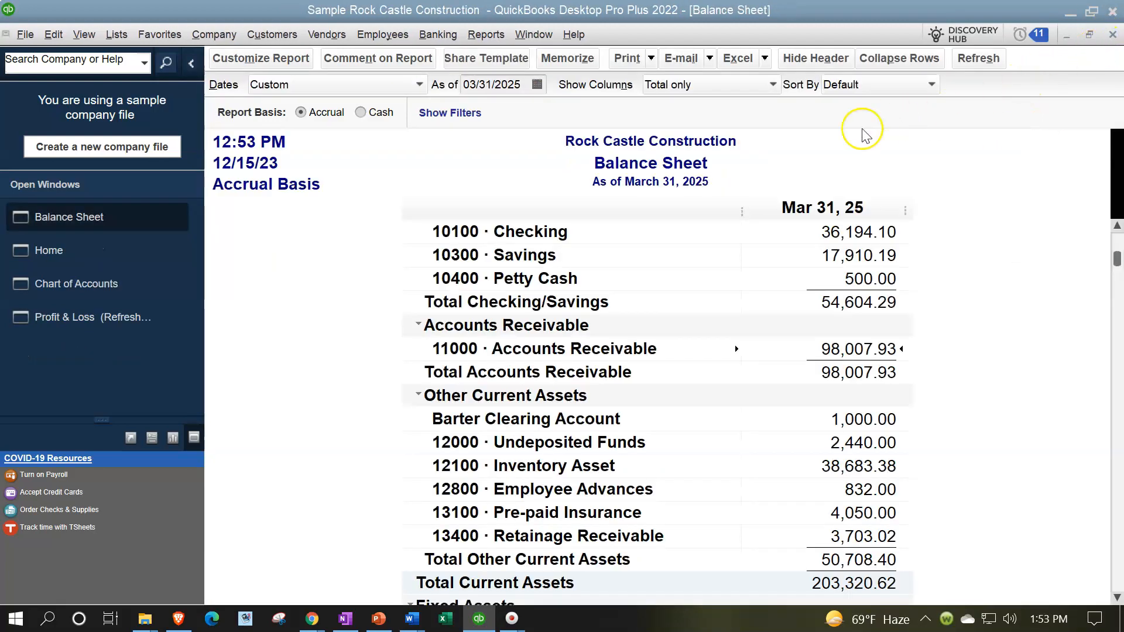
Step: Set the Profit & Loss report dates to 01/03/2025 through 03/31/2025 and review the transactions behind Construction Income
click(117, 317)
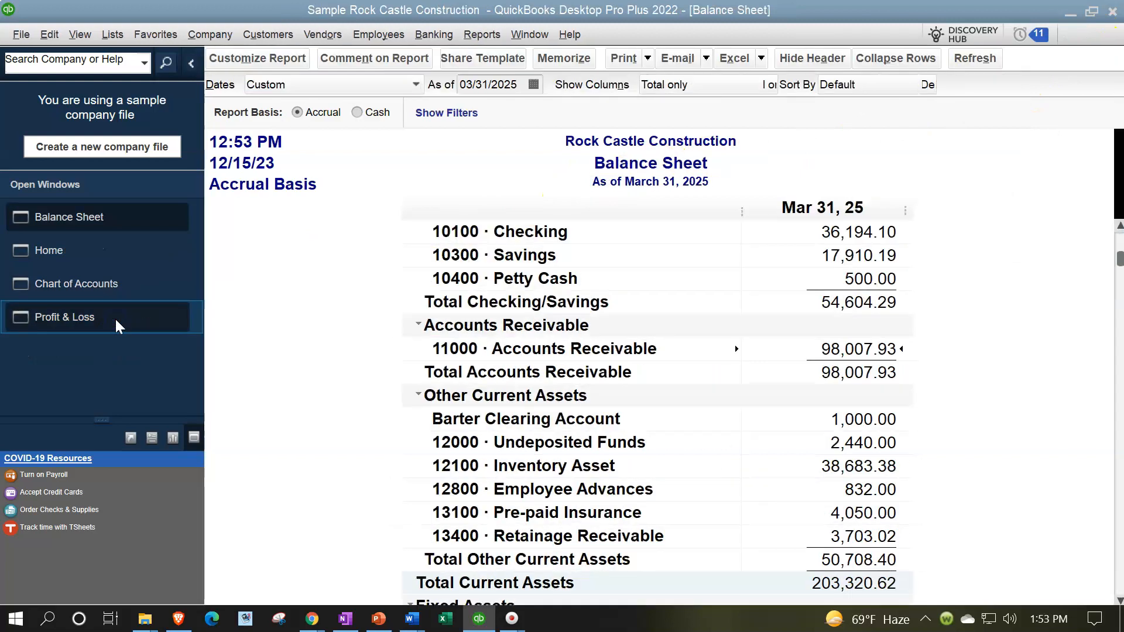
text(0)
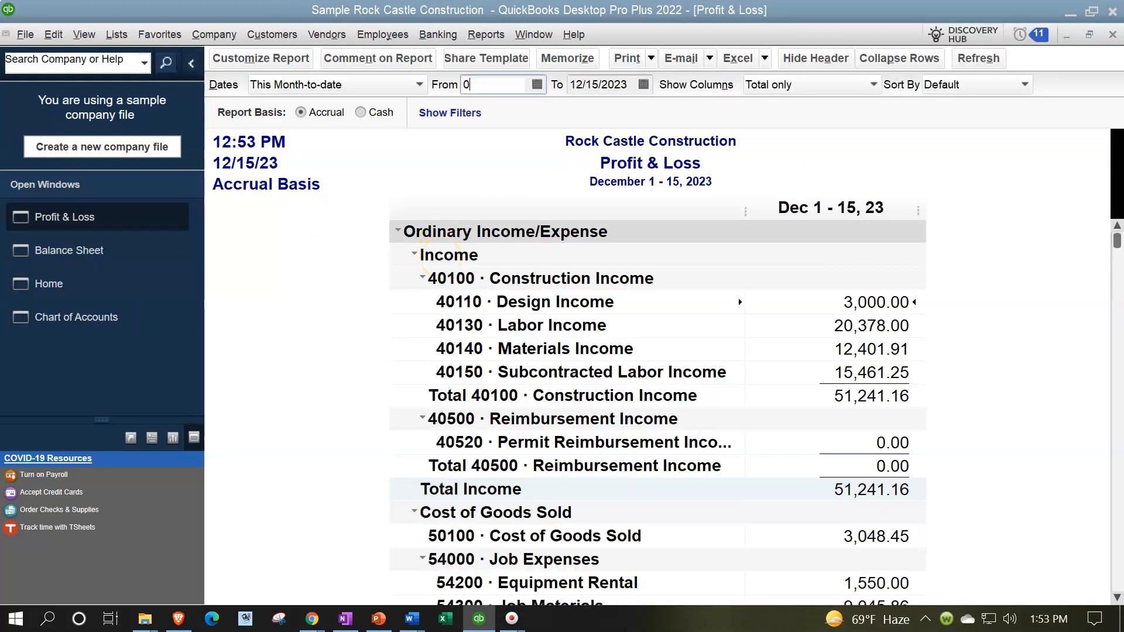
text(1/03/2025)
key(Tab)
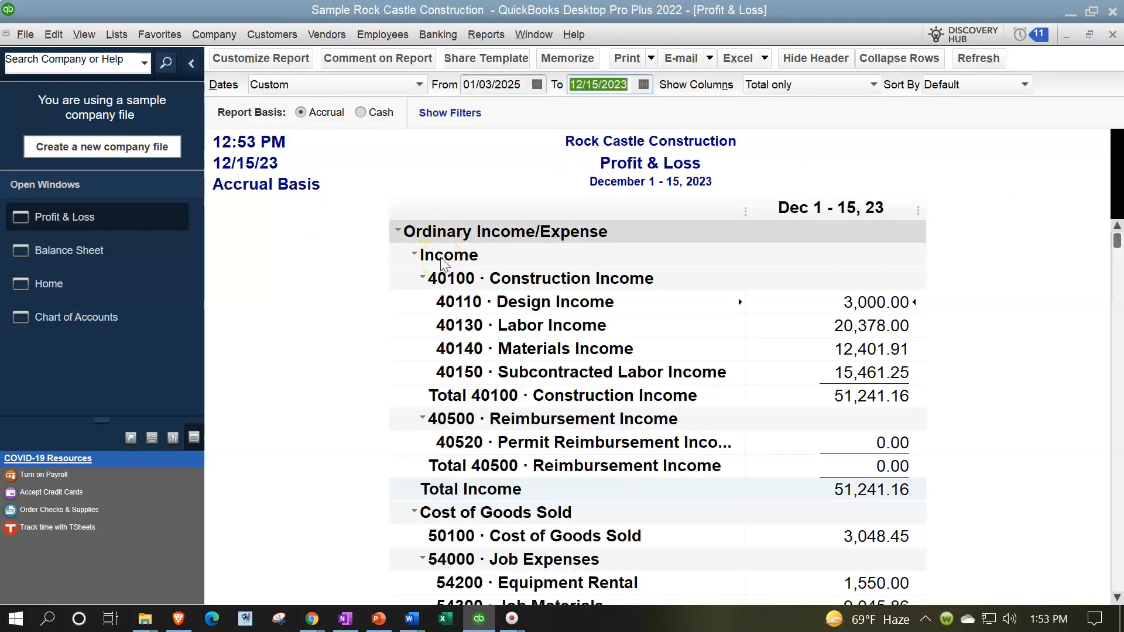
text(033125)
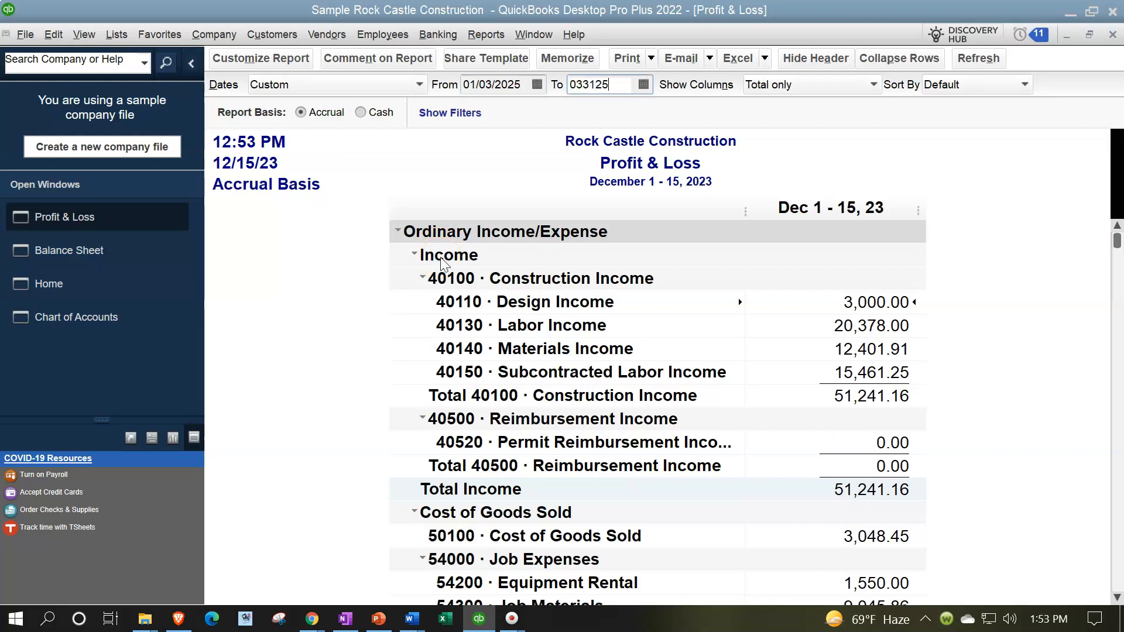
key(Tab)
double_click(815, 277)
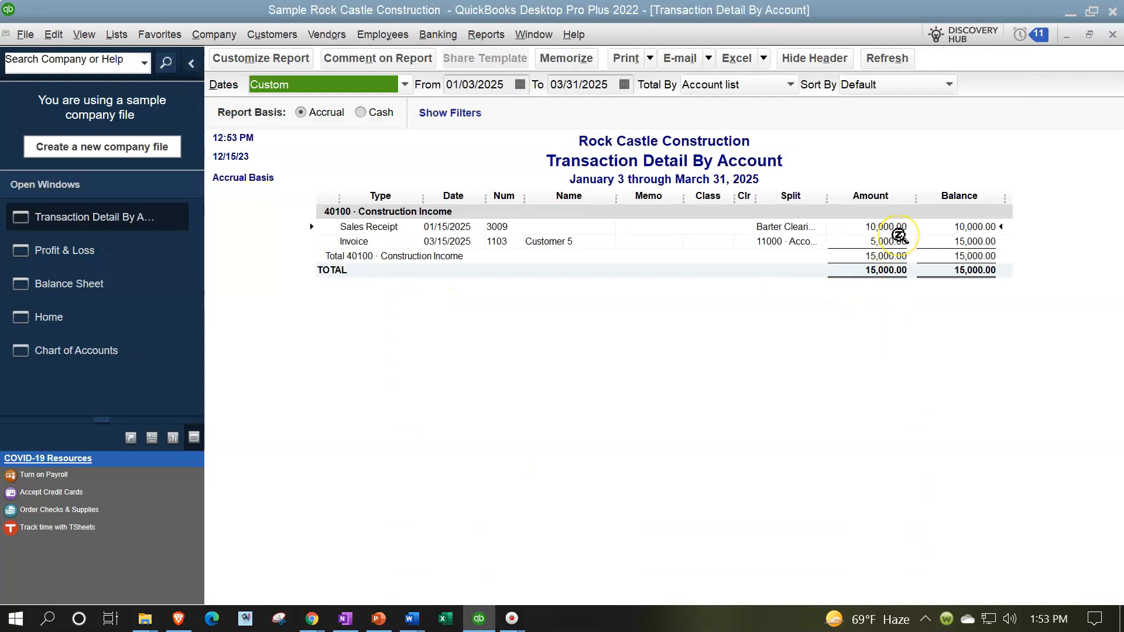
click(1113, 35)
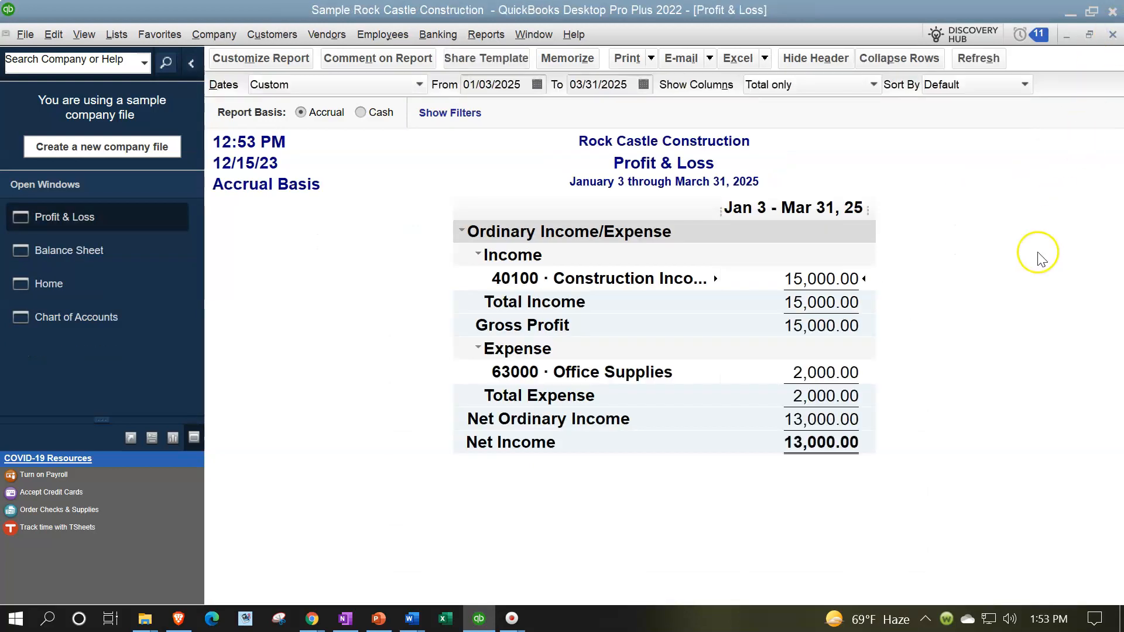
Step: Start a new customer payment from the home page and look through the available deposit accounts
click(88, 286)
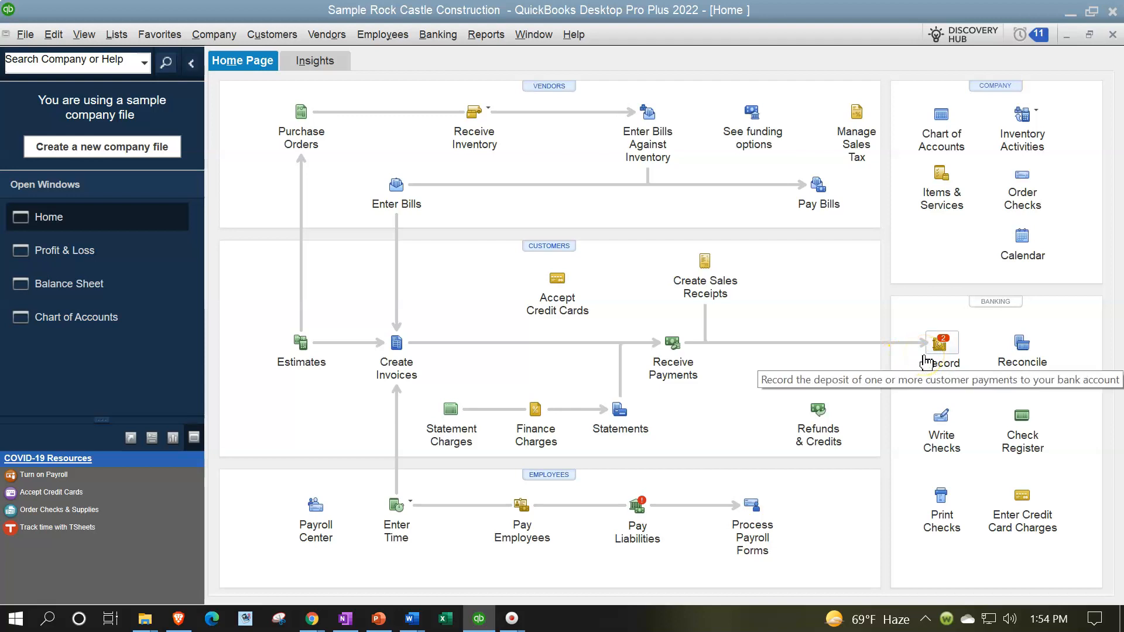
click(672, 344)
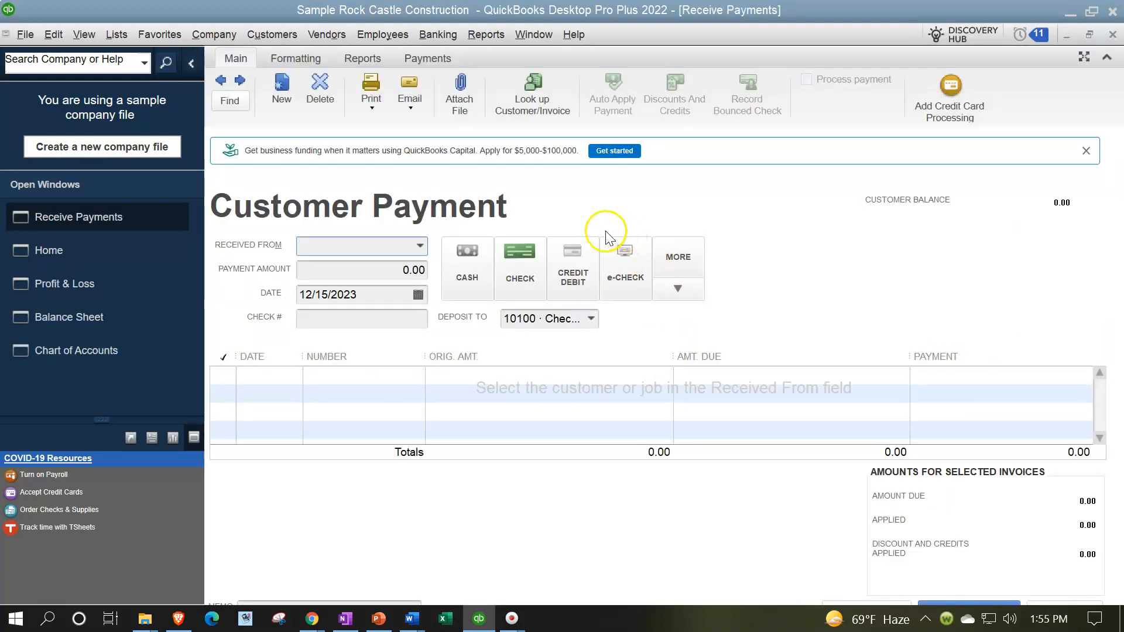
click(589, 319)
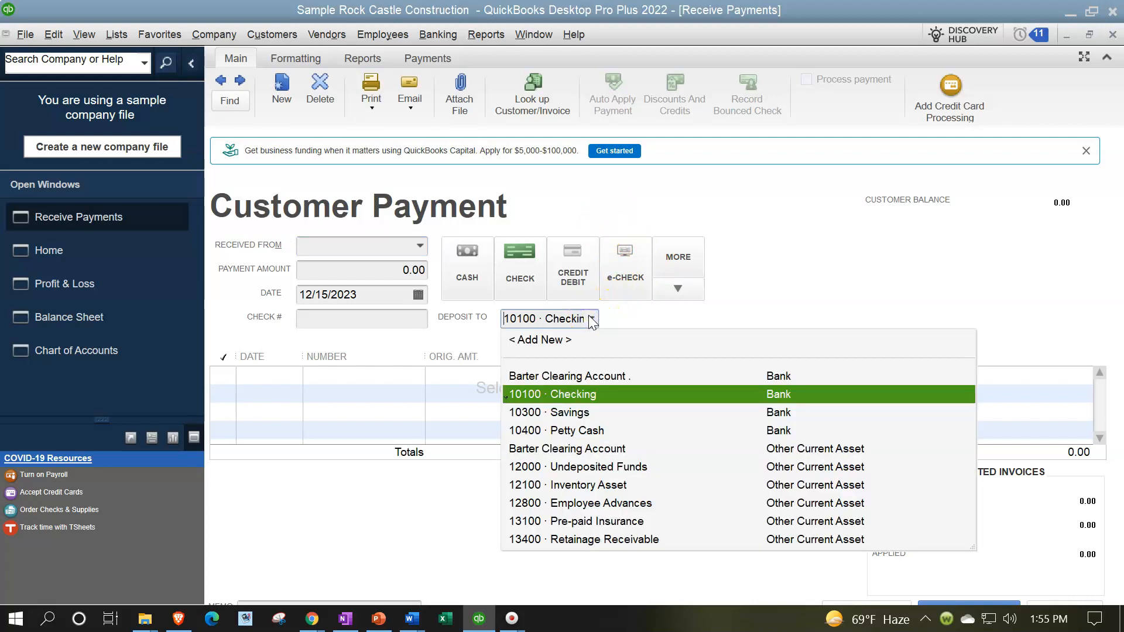
click(591, 319)
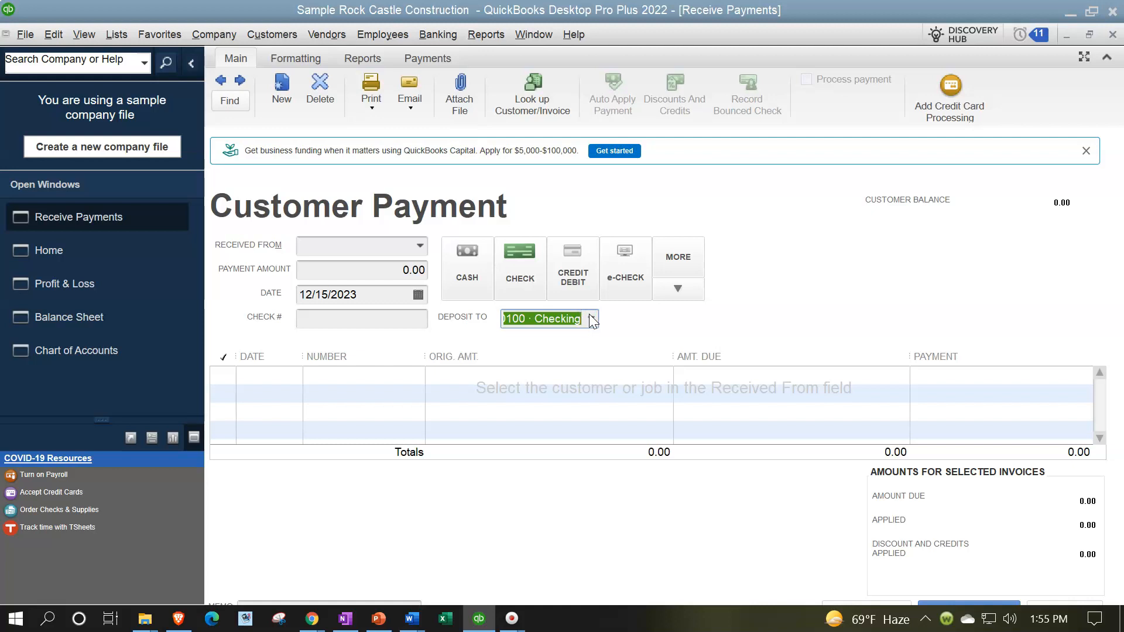
Step: Check the company preferences for Payments for the option to use Undeposited Funds as the default deposit account
click(58, 38)
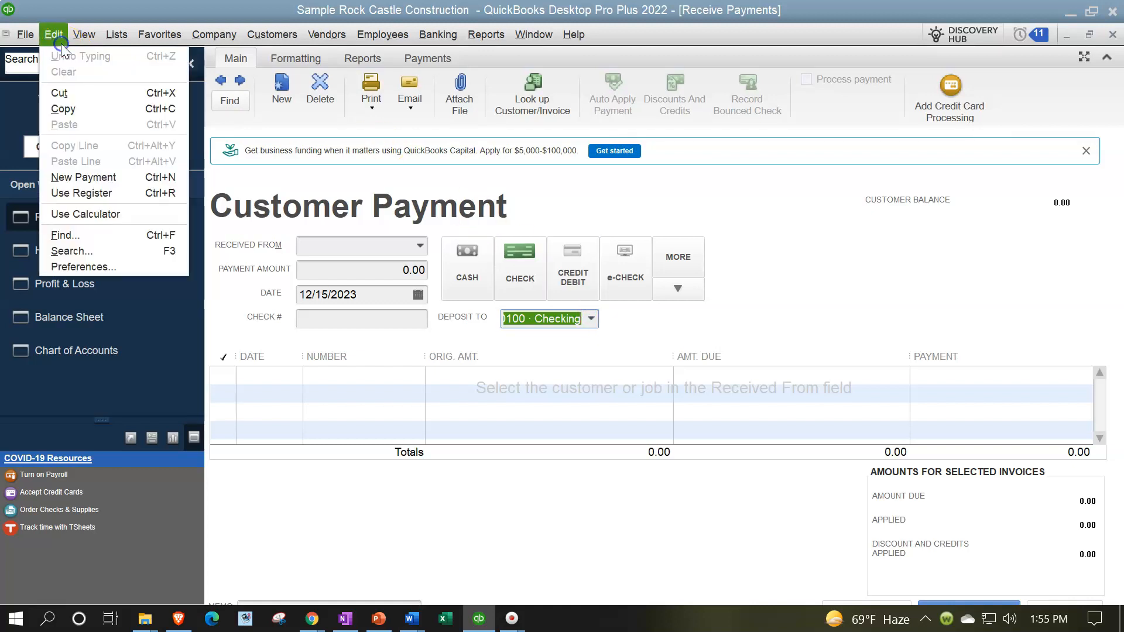
click(77, 267)
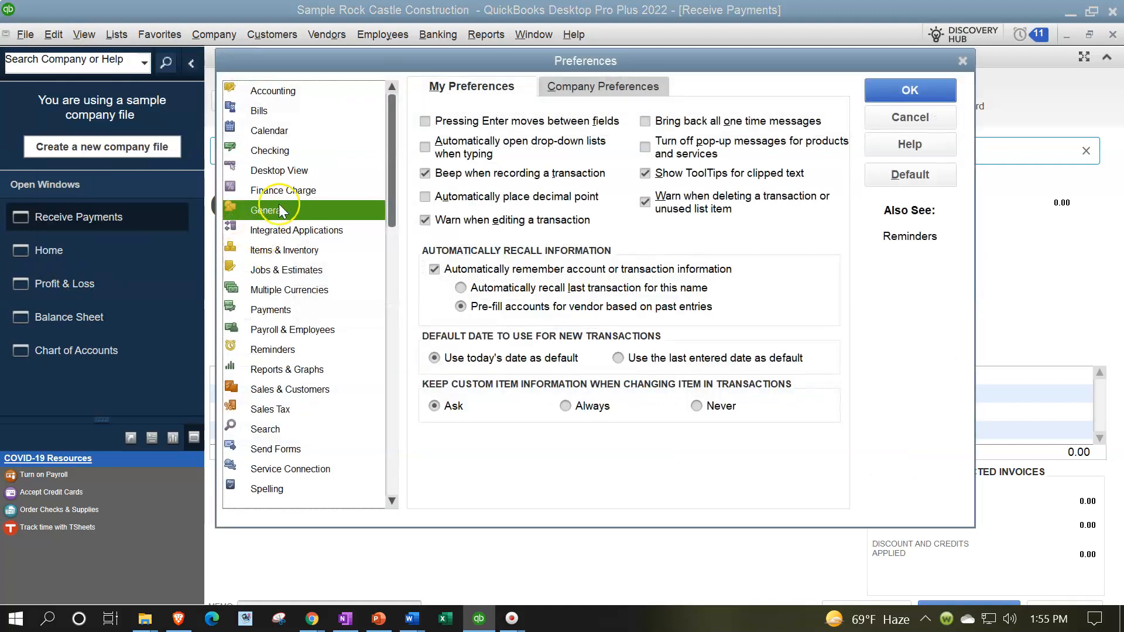
click(290, 307)
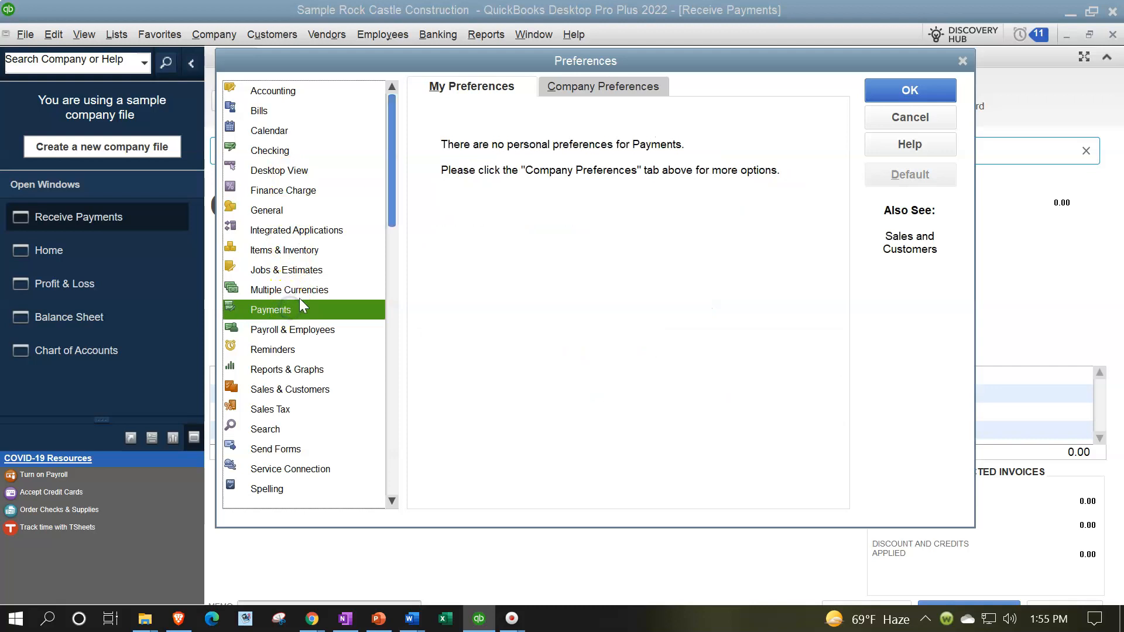
click(587, 94)
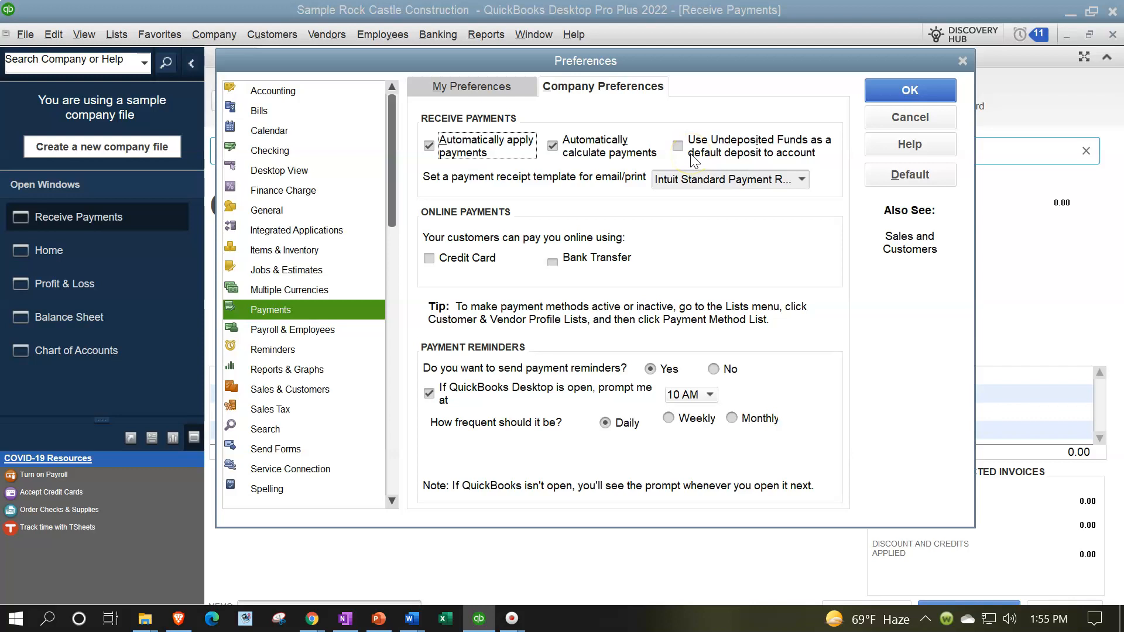
drag(720, 62, 707, 110)
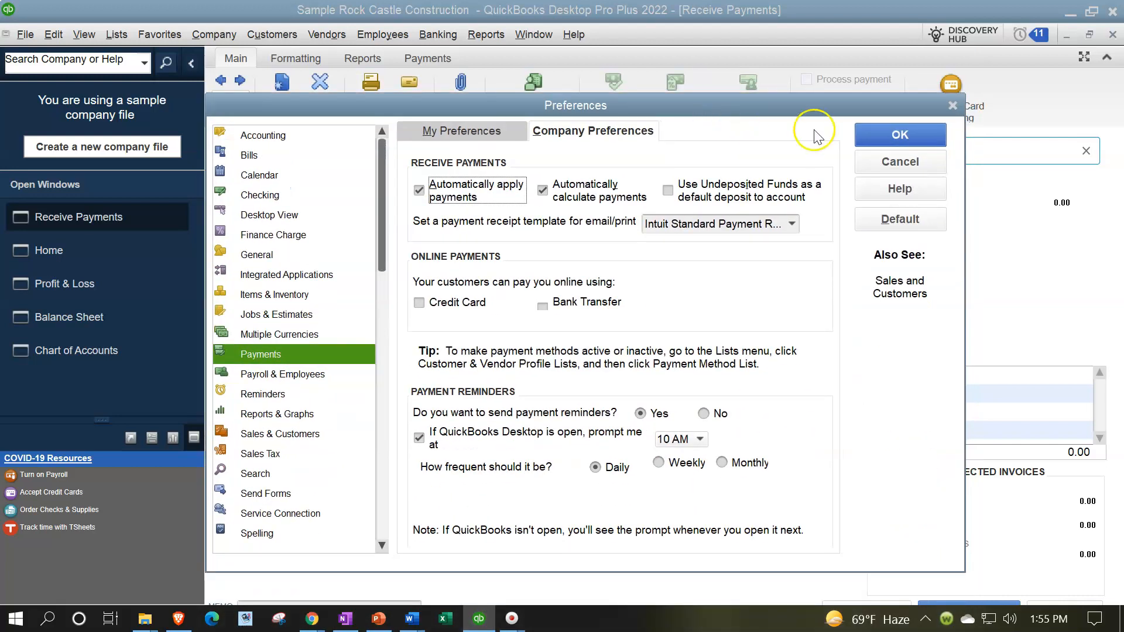
click(871, 135)
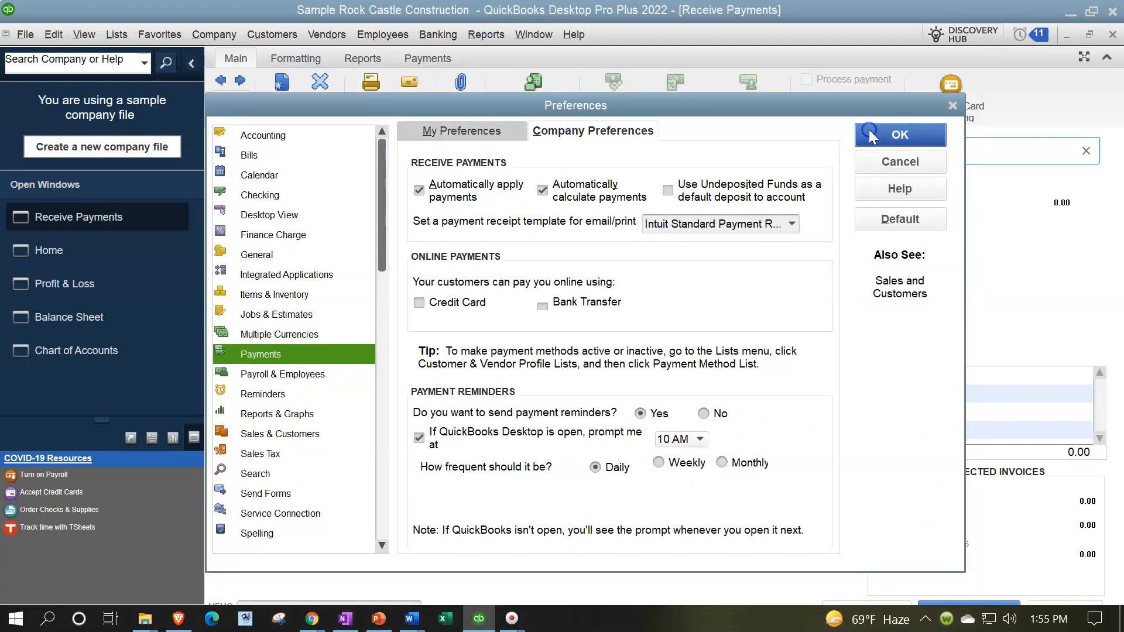
Step: Try the Barter Clearing Account bank account as the payment's deposit account, and switch it to 12000 · Undeposited Funds
click(591, 319)
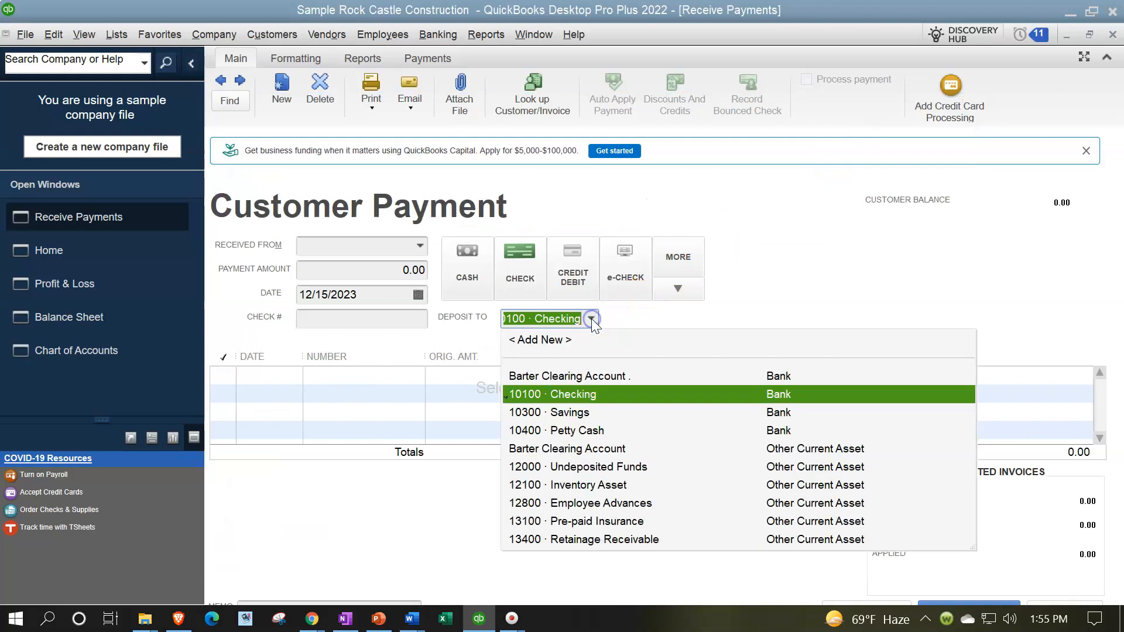
click(574, 378)
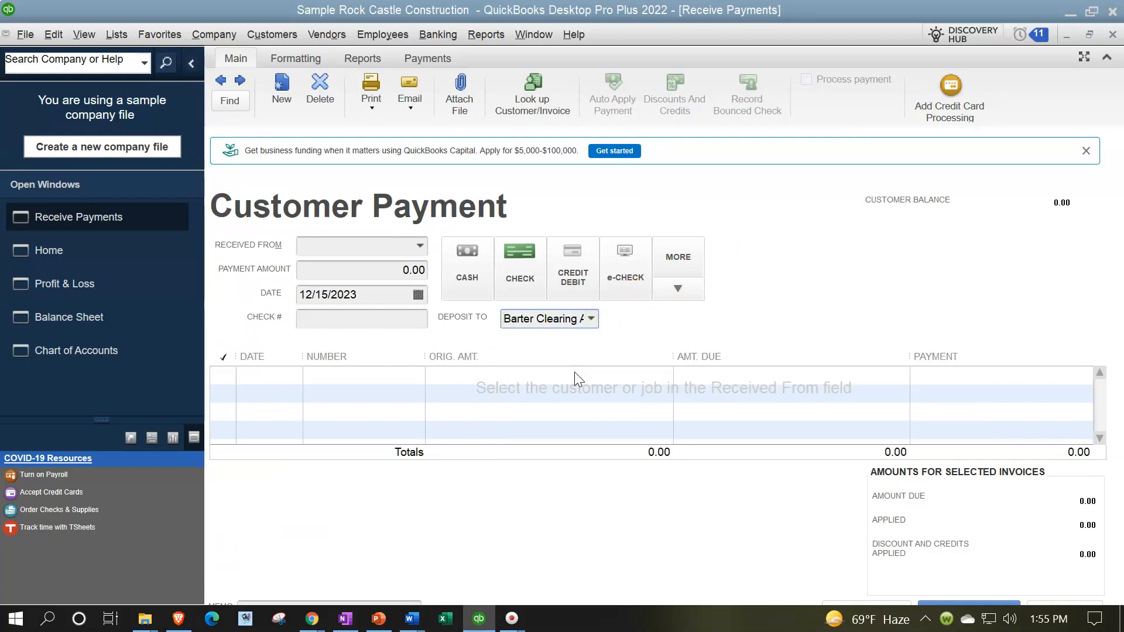
click(591, 319)
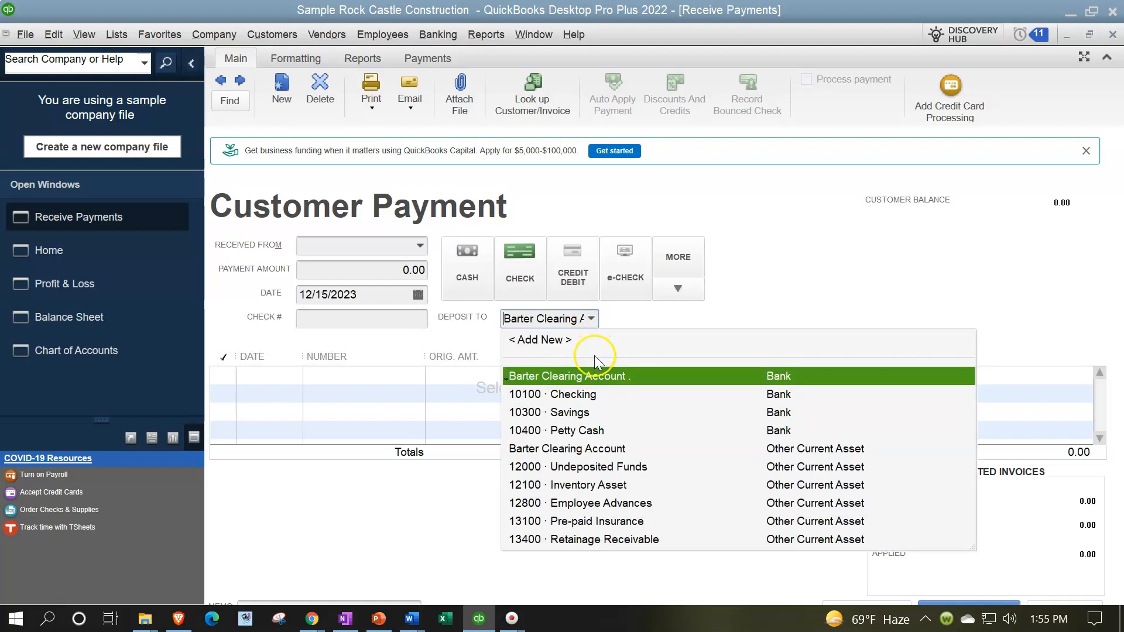
click(592, 466)
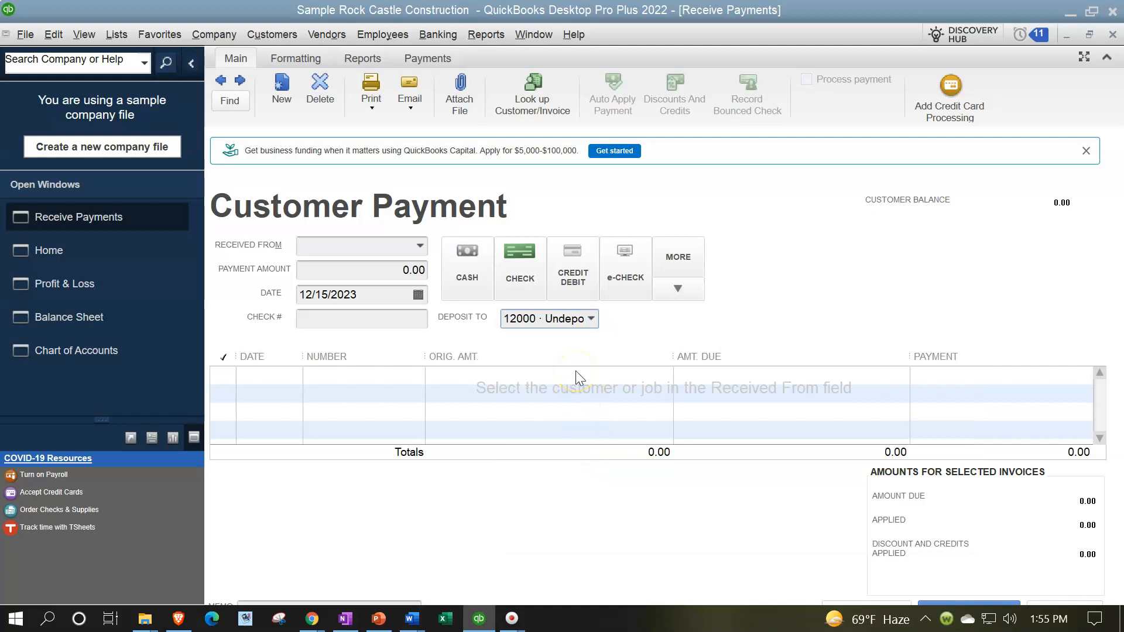
Step: Receive the payment from Customer 5 and apply the full 5,000.00 to the open invoice dated 03/15/2025
click(375, 248)
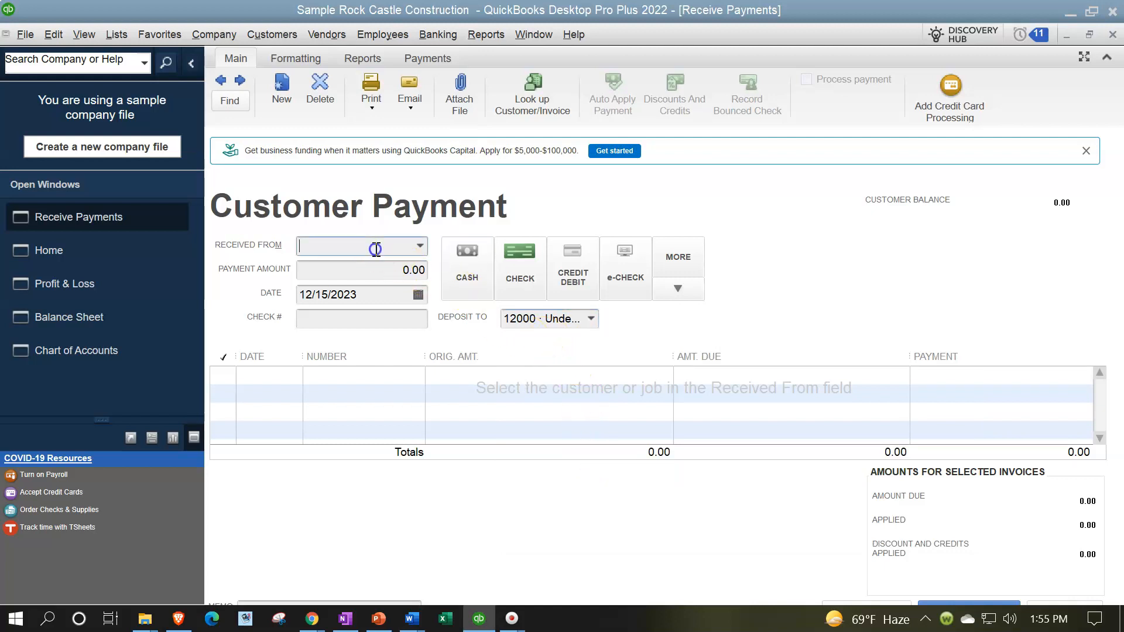
text(Customer 5)
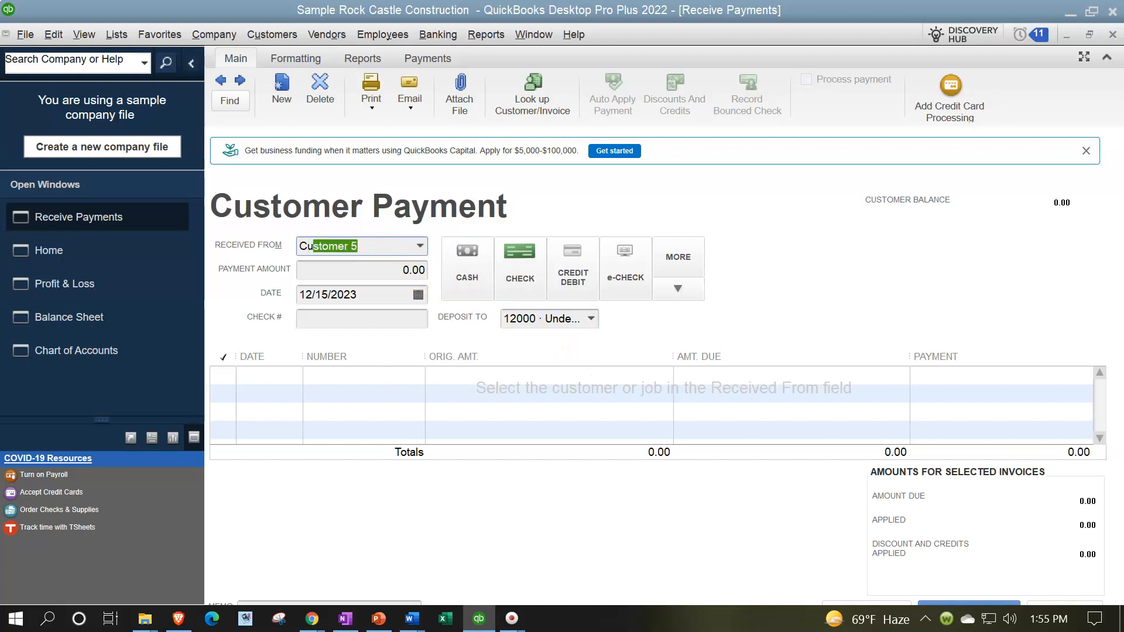
key(Tab)
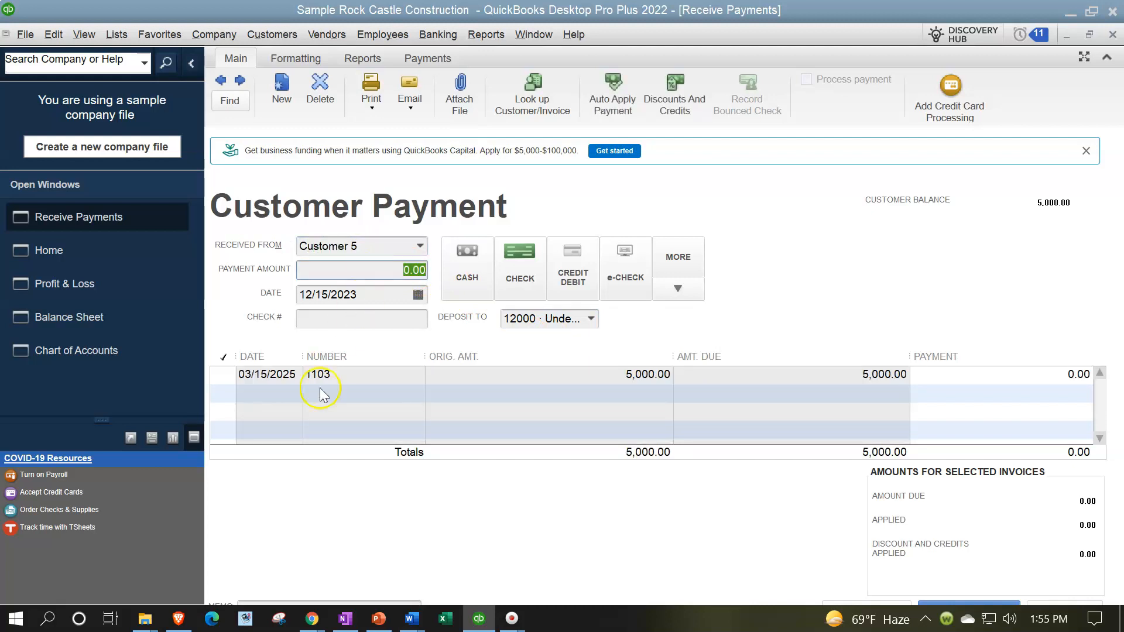
click(224, 375)
click(565, 385)
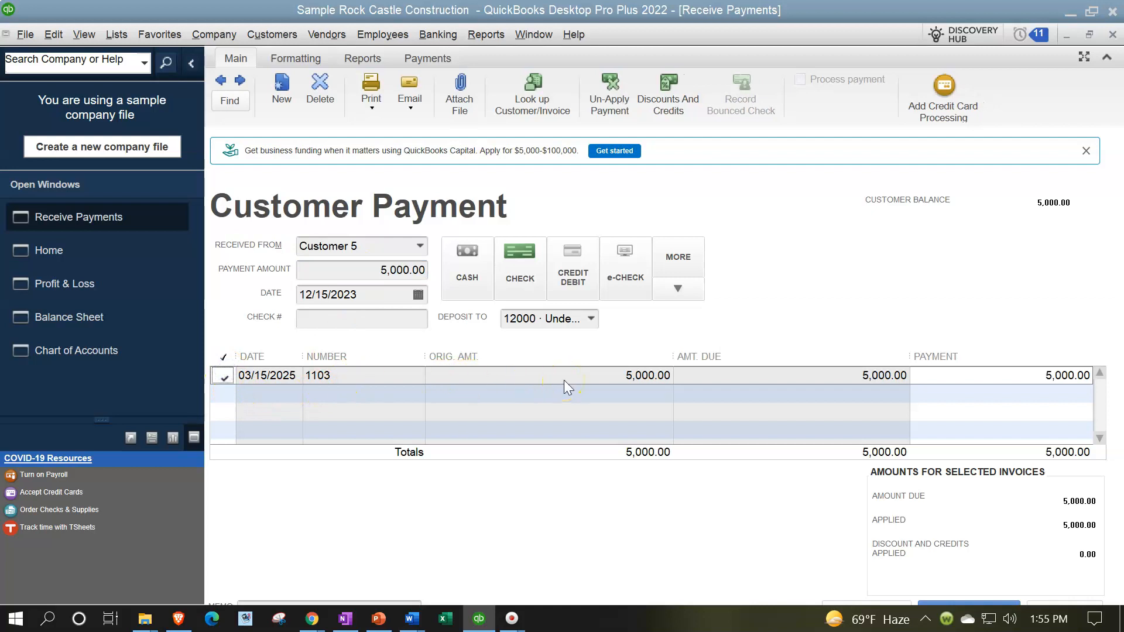
Step: Date the customer payment 03/20/2025, save it and close the payment form
click(543, 345)
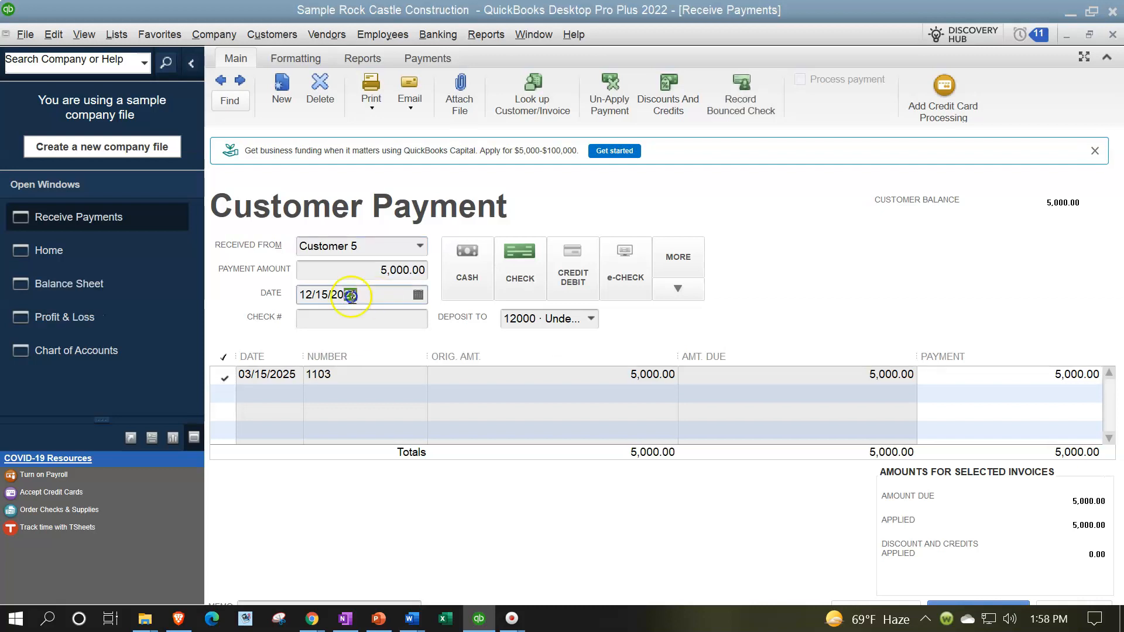
click(351, 295)
text(0320)
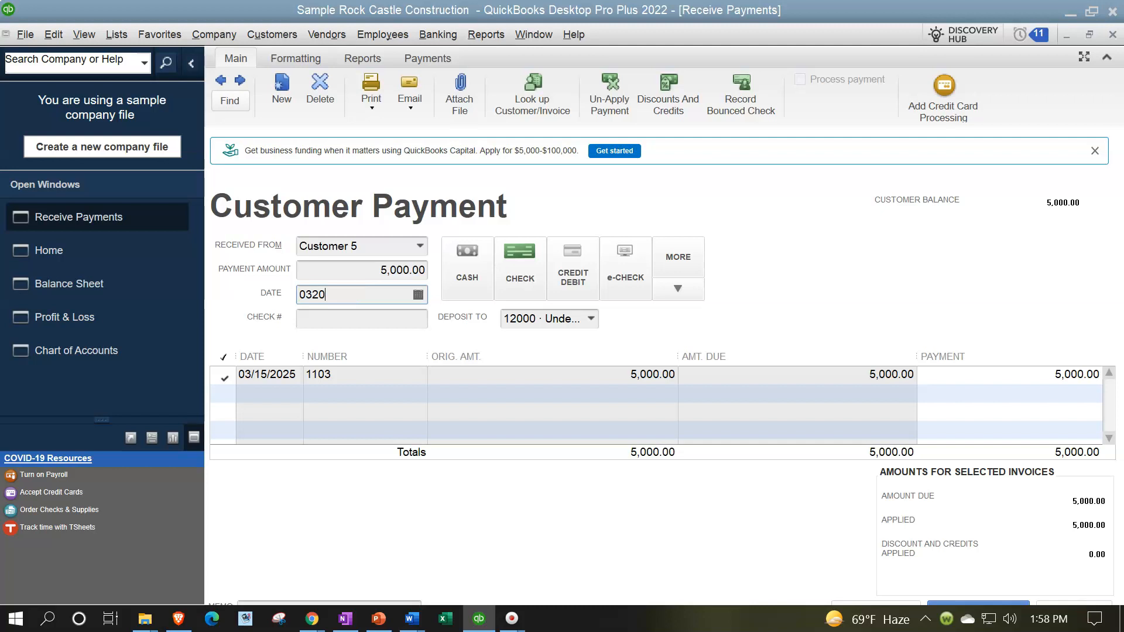
key(Tab)
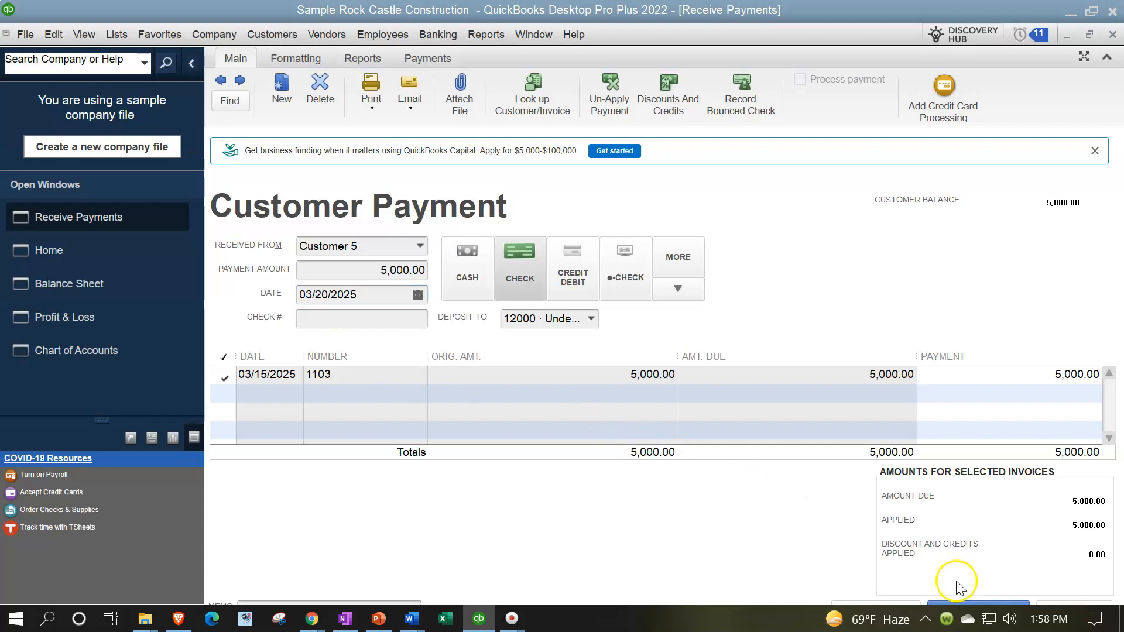
click(939, 606)
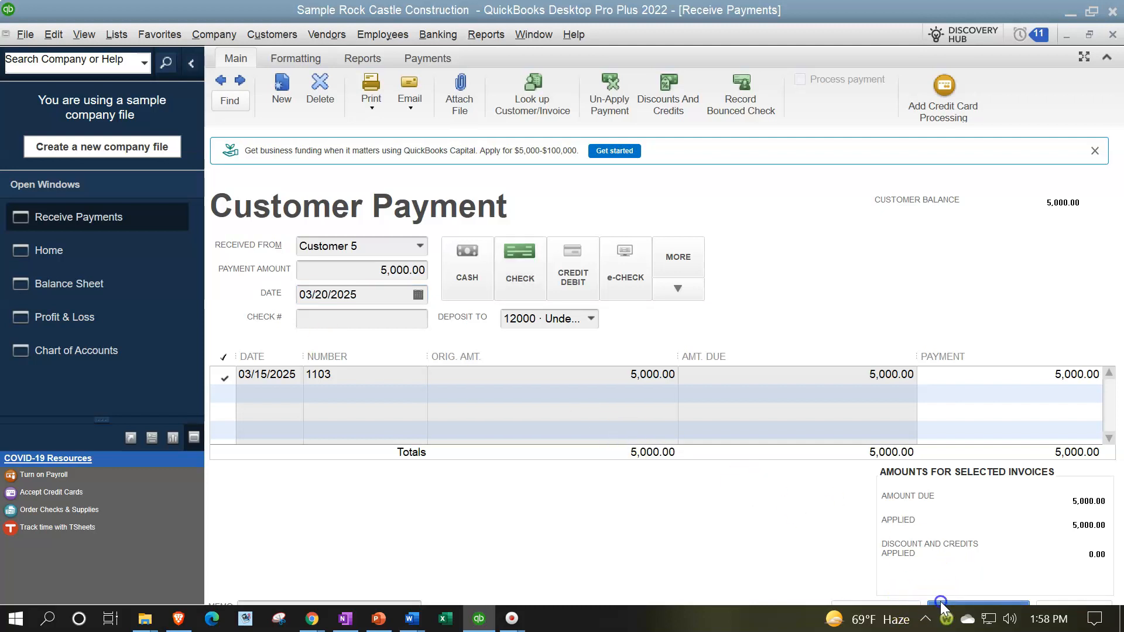
click(501, 218)
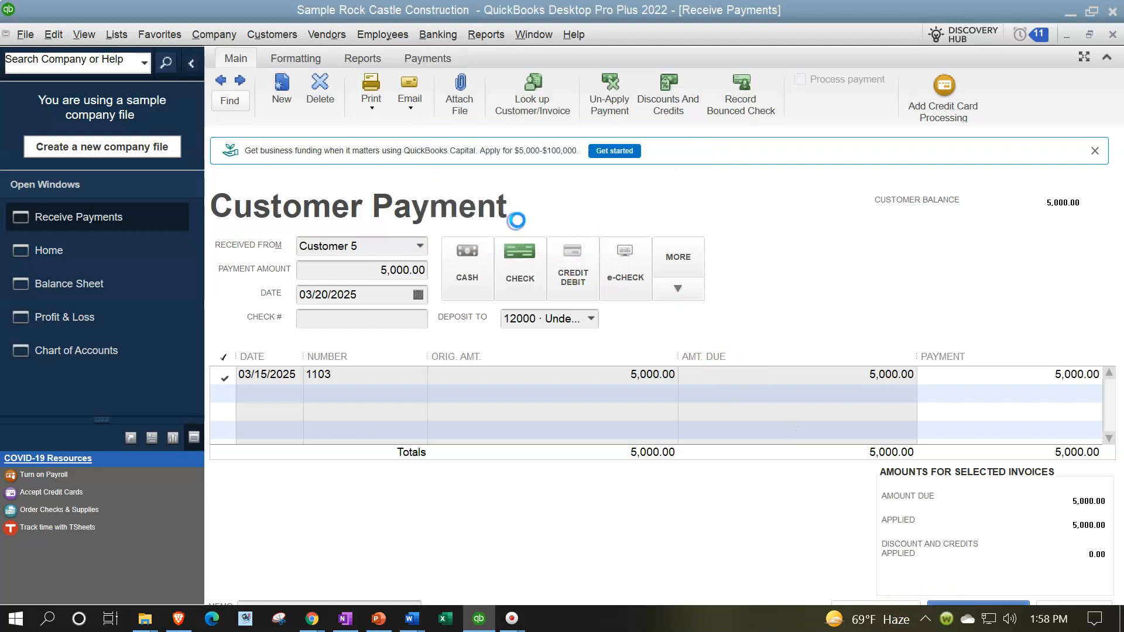
click(1112, 34)
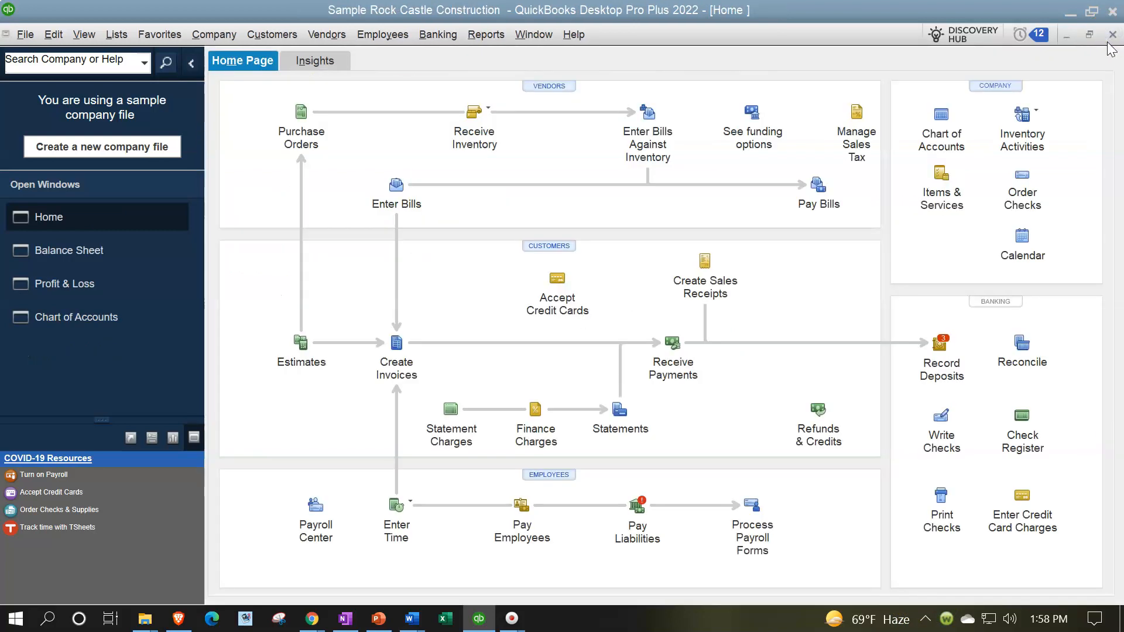
Step: Review the transactions behind Undeposited Funds and Accounts Receivable on the Balance Sheet report
click(88, 253)
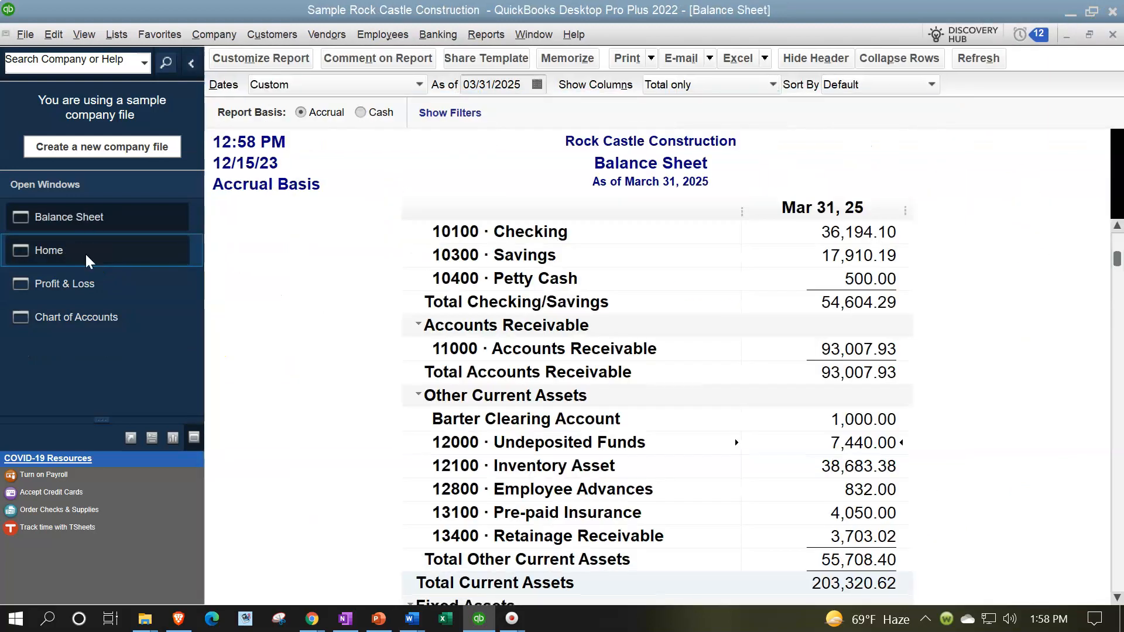
double_click(856, 443)
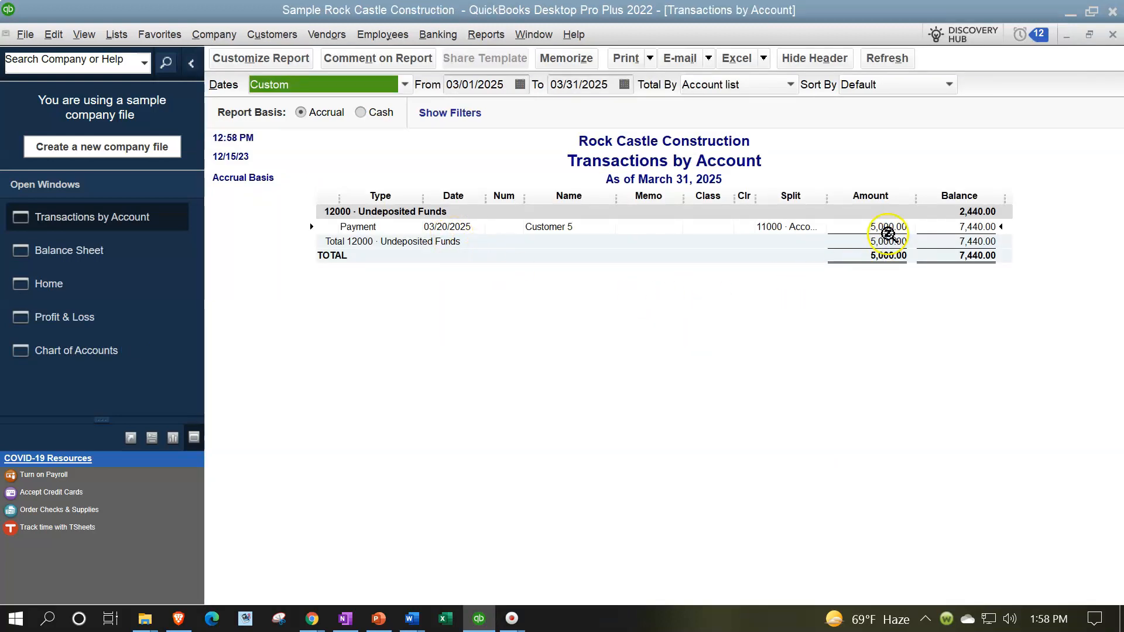
click(1112, 34)
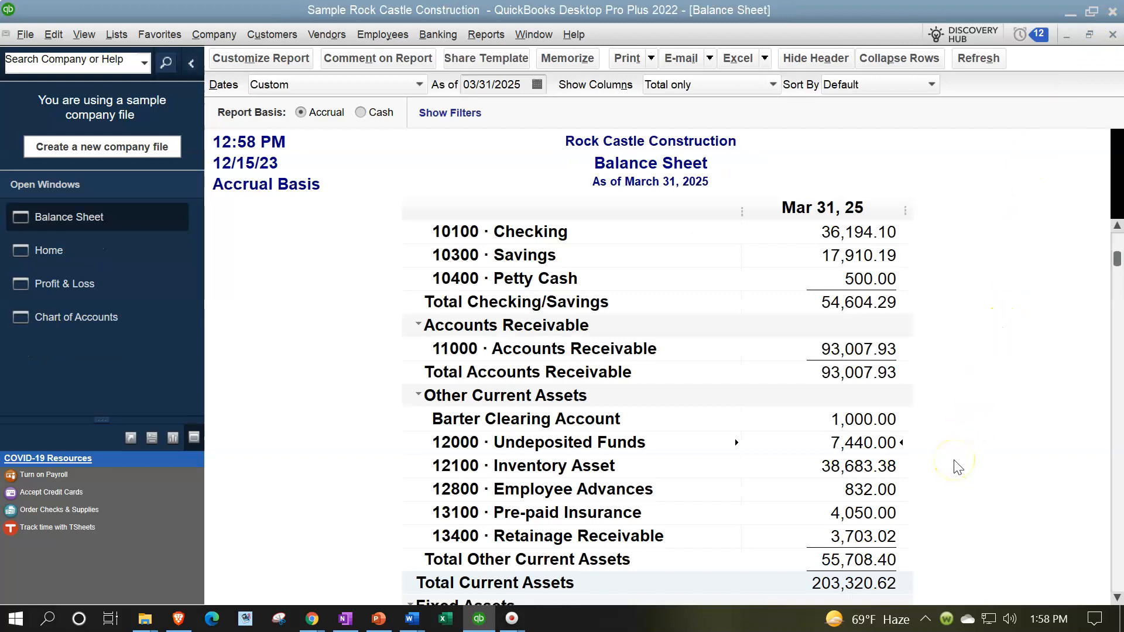
scroll(958, 467, up, 1)
double_click(862, 420)
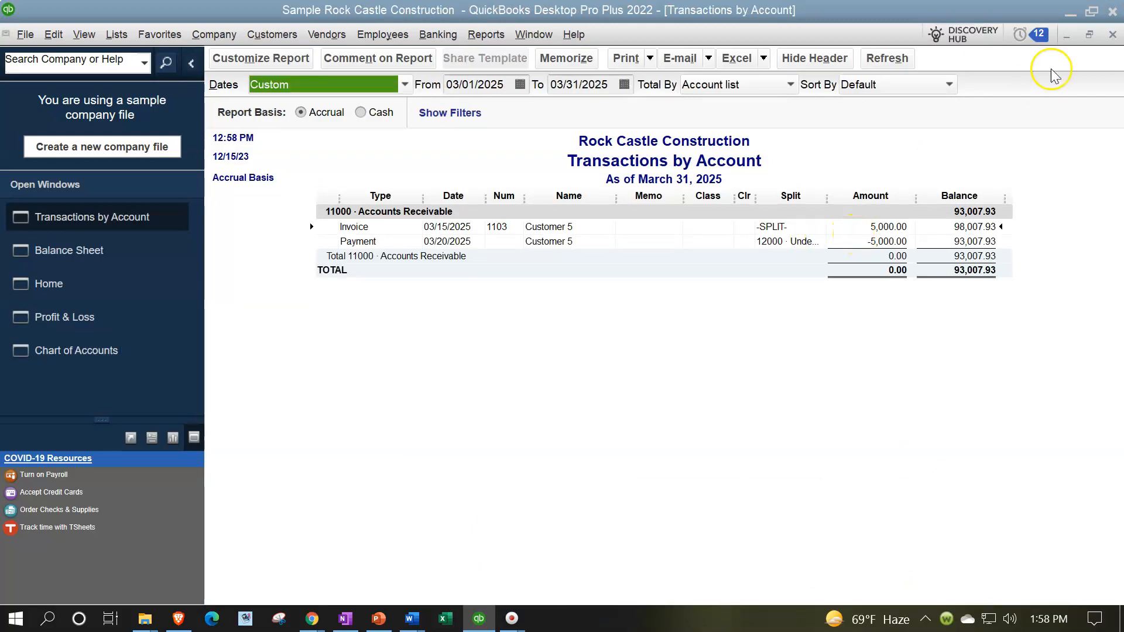
click(1113, 35)
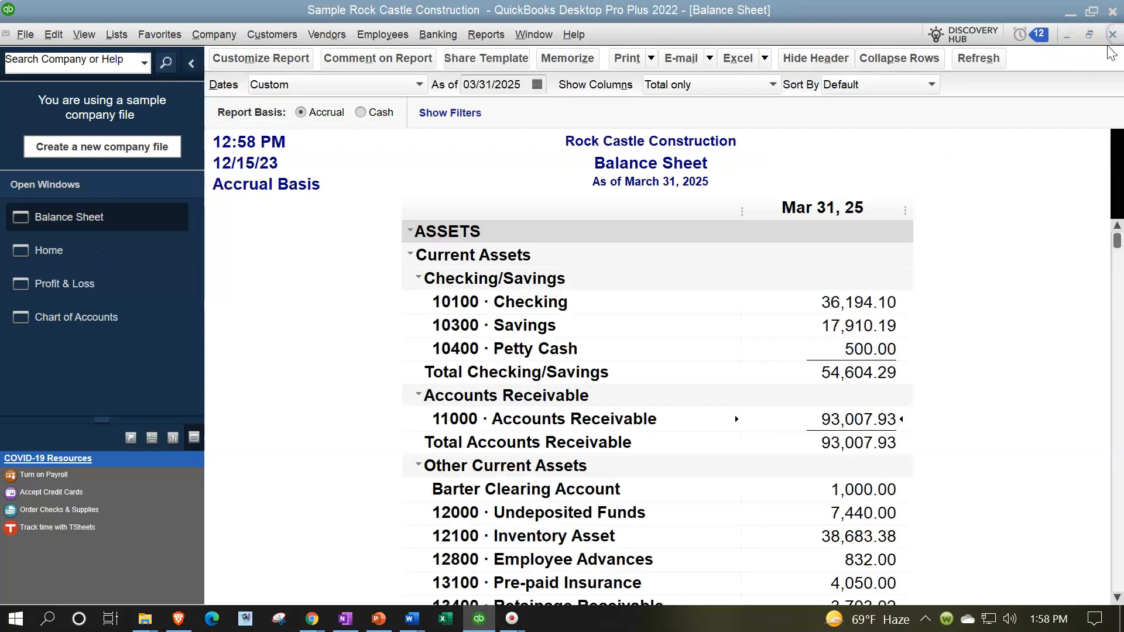
Step: Start a bank deposit with the 5,000.00 payment from Customer 5, going to the Barter Clearing Account bank account
click(117, 244)
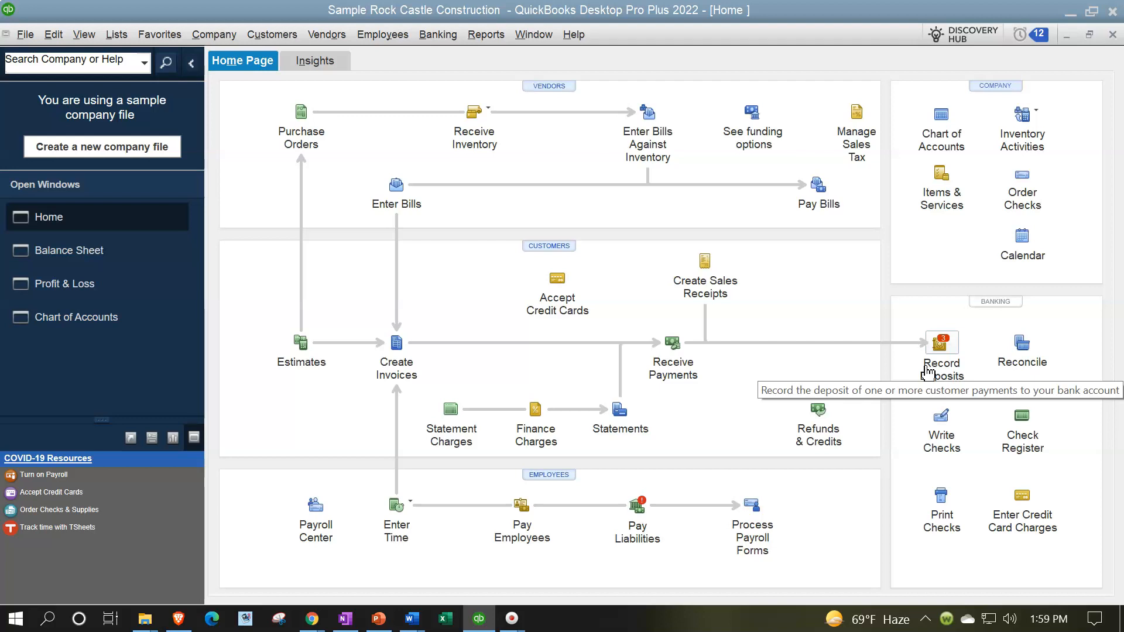
click(927, 372)
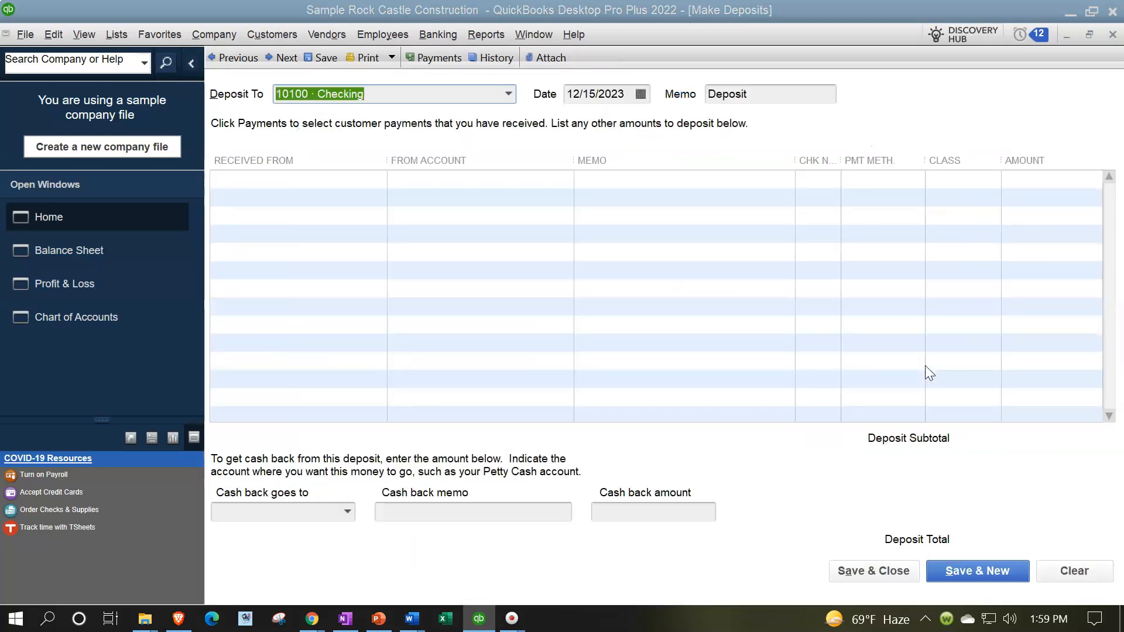
click(290, 224)
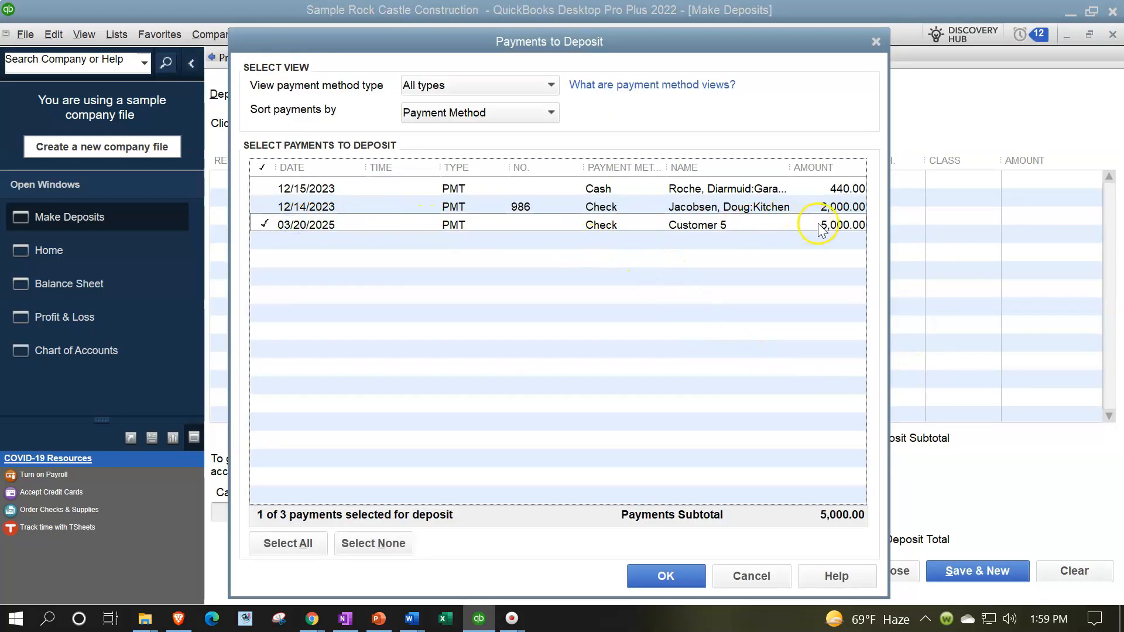
click(693, 574)
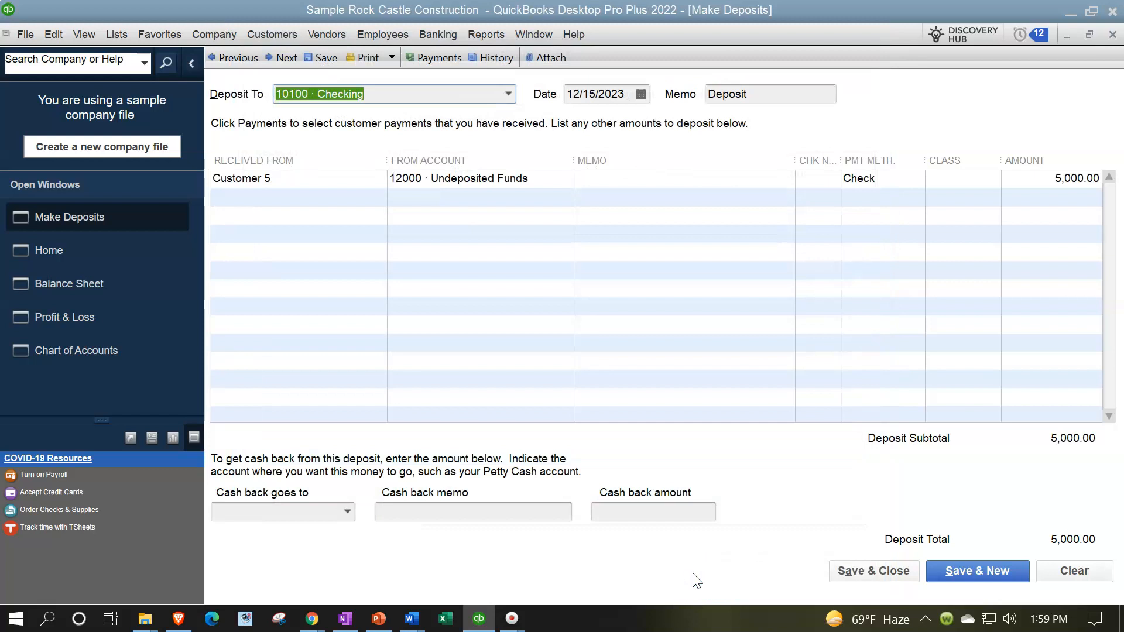
click(509, 95)
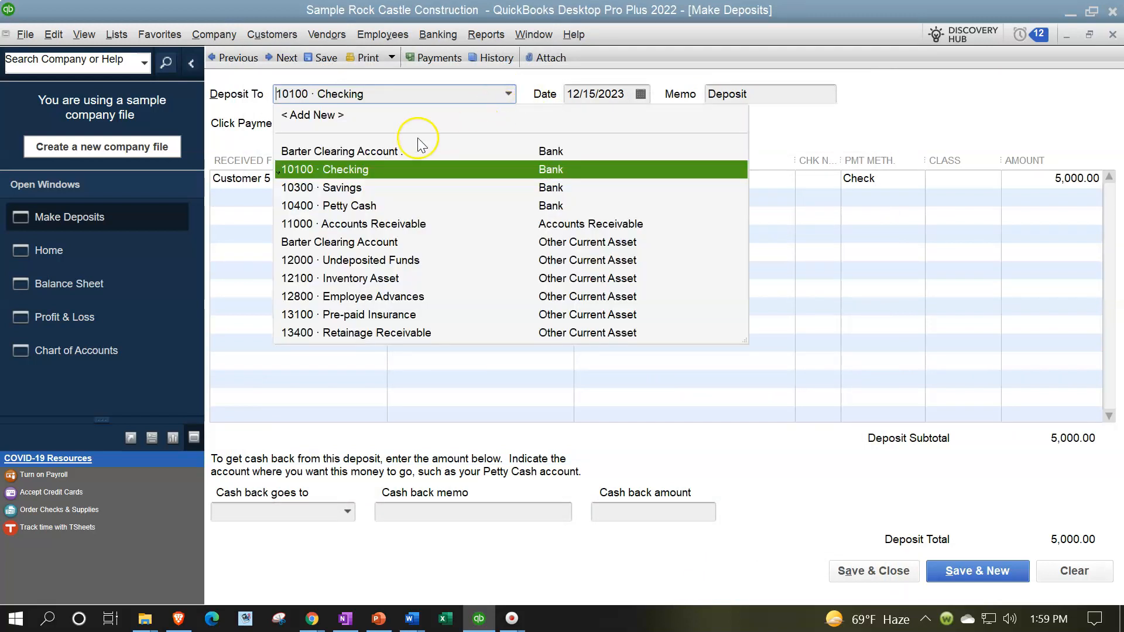
click(408, 152)
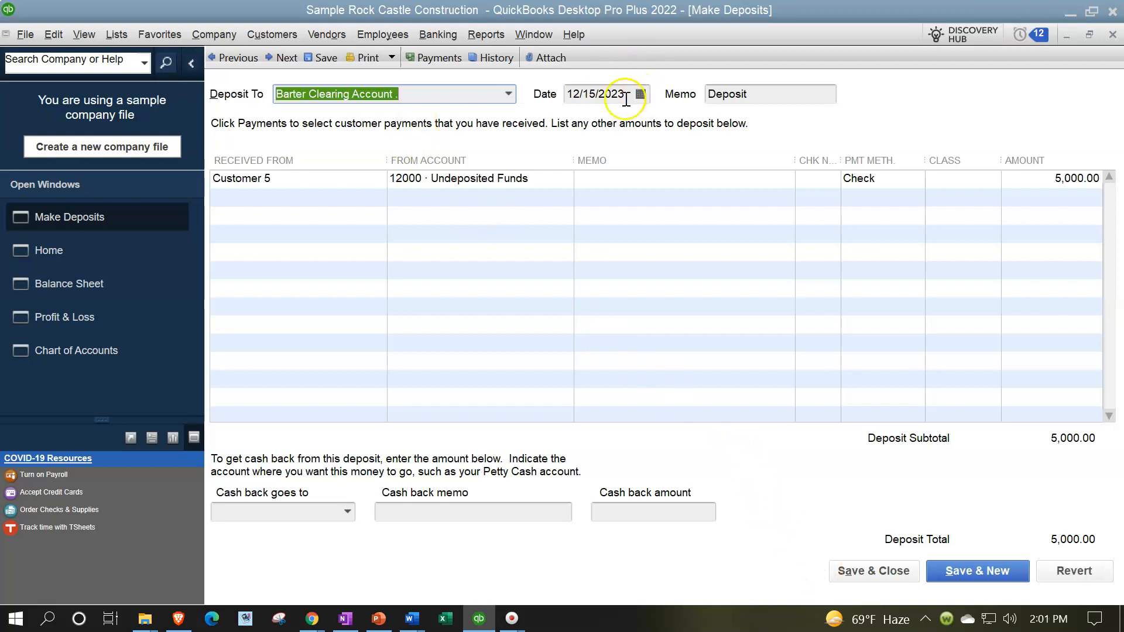
Step: Set the deposit date to 03/20/2025, then save and record the deposit
click(624, 98)
drag(625, 97, 497, 68)
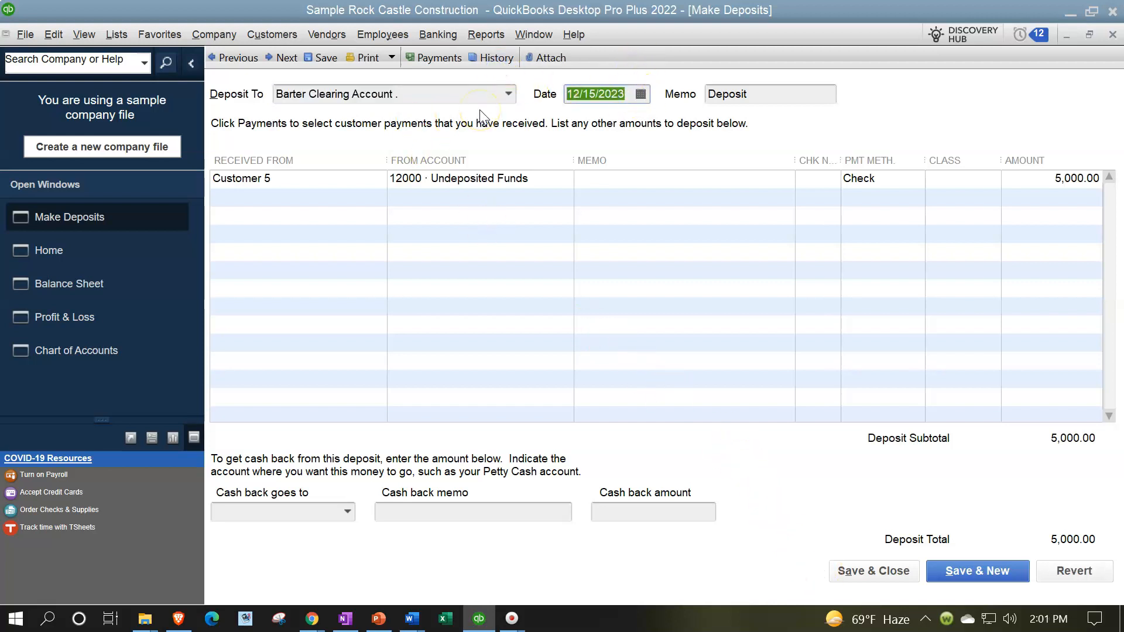
text(0)
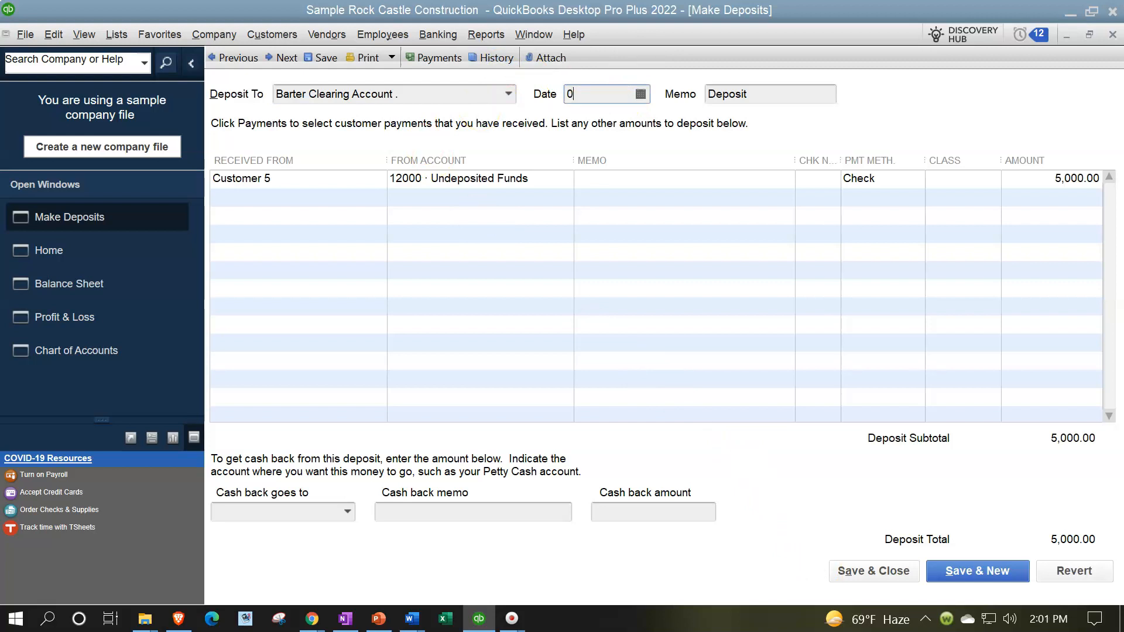
text(3/20/2025)
key(Tab)
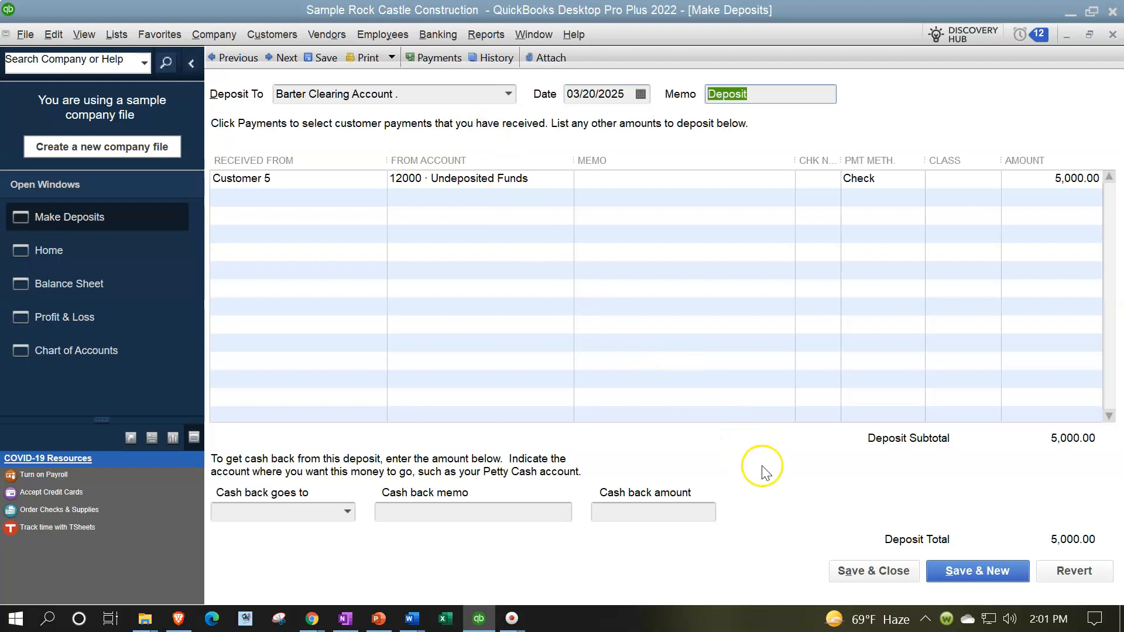
click(845, 566)
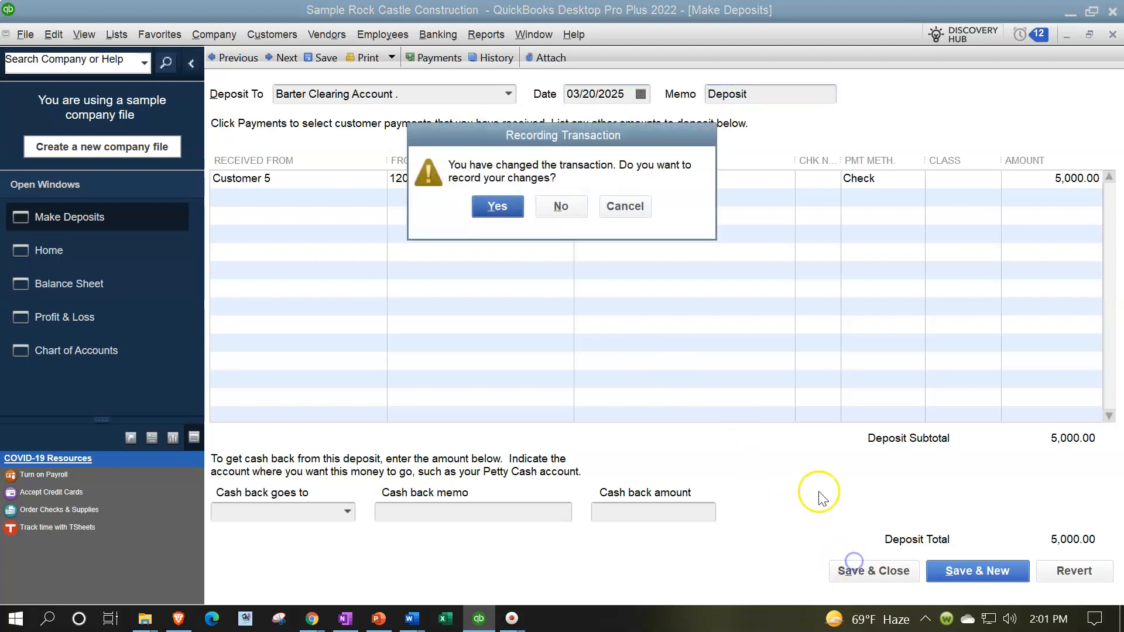
click(505, 206)
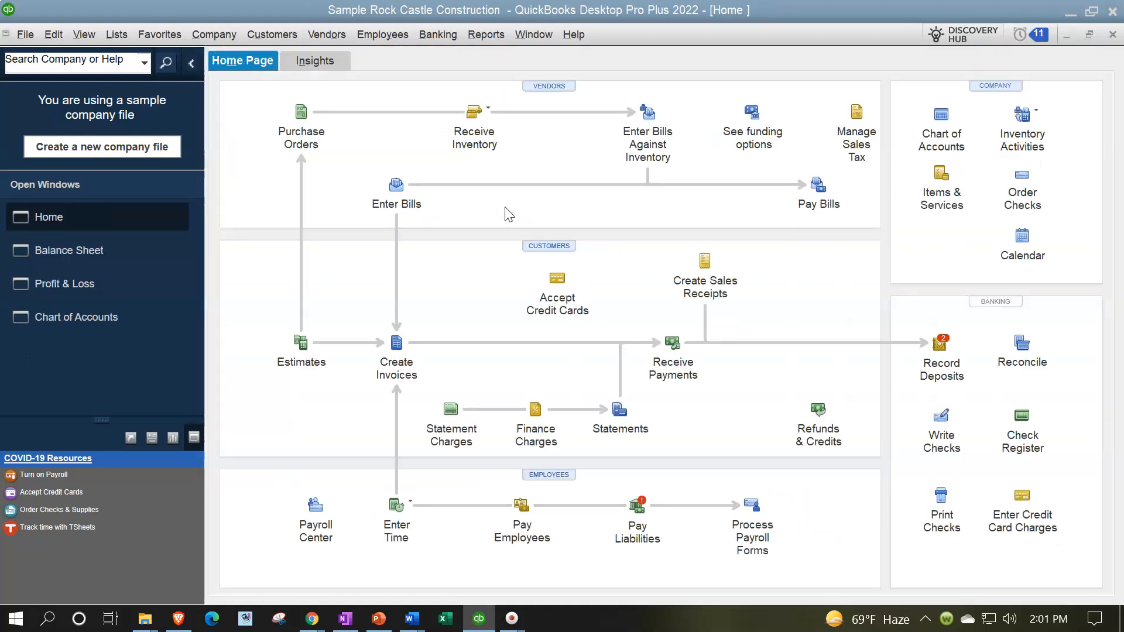
Step: Review the Balance Sheet transactions behind Undeposited Funds and the Barter Clearing Account bank account
click(108, 264)
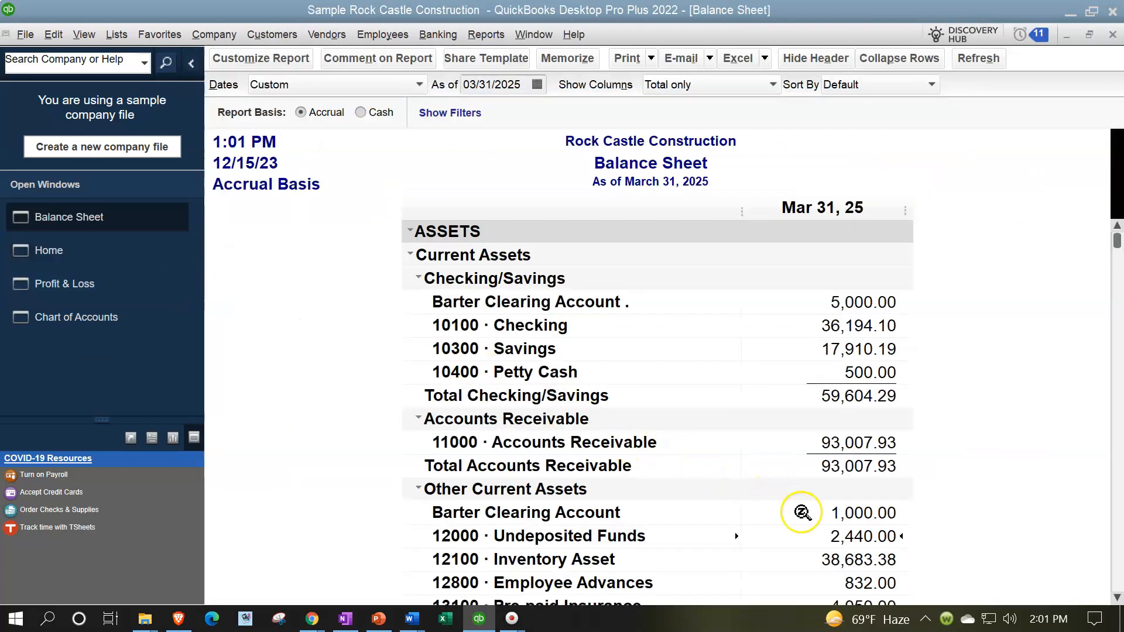
double_click(847, 538)
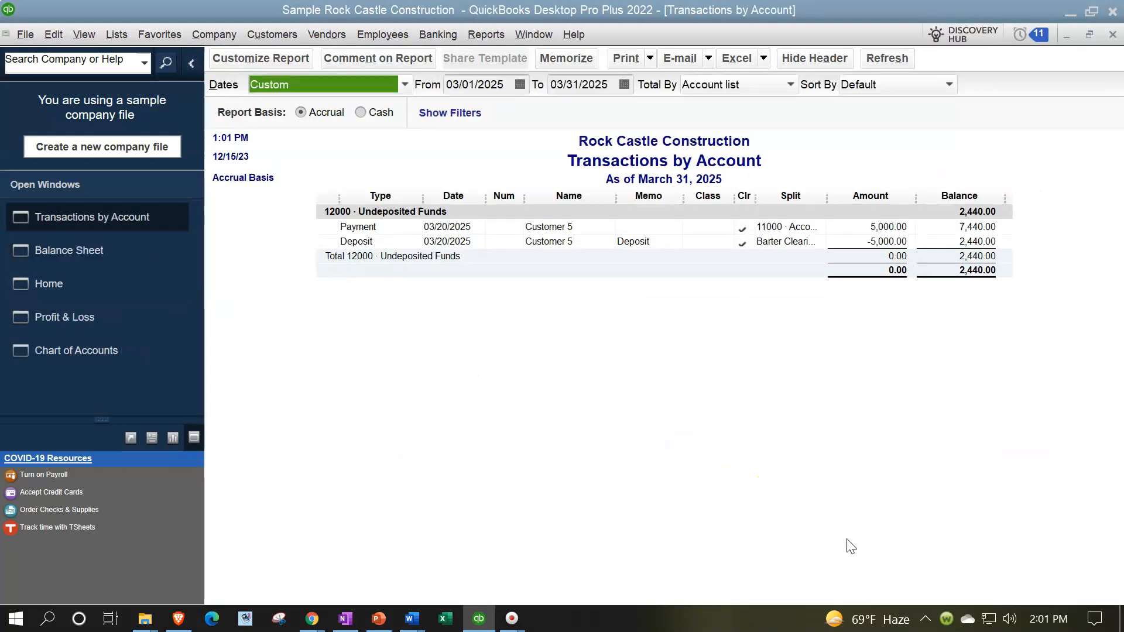
click(895, 222)
click(1111, 35)
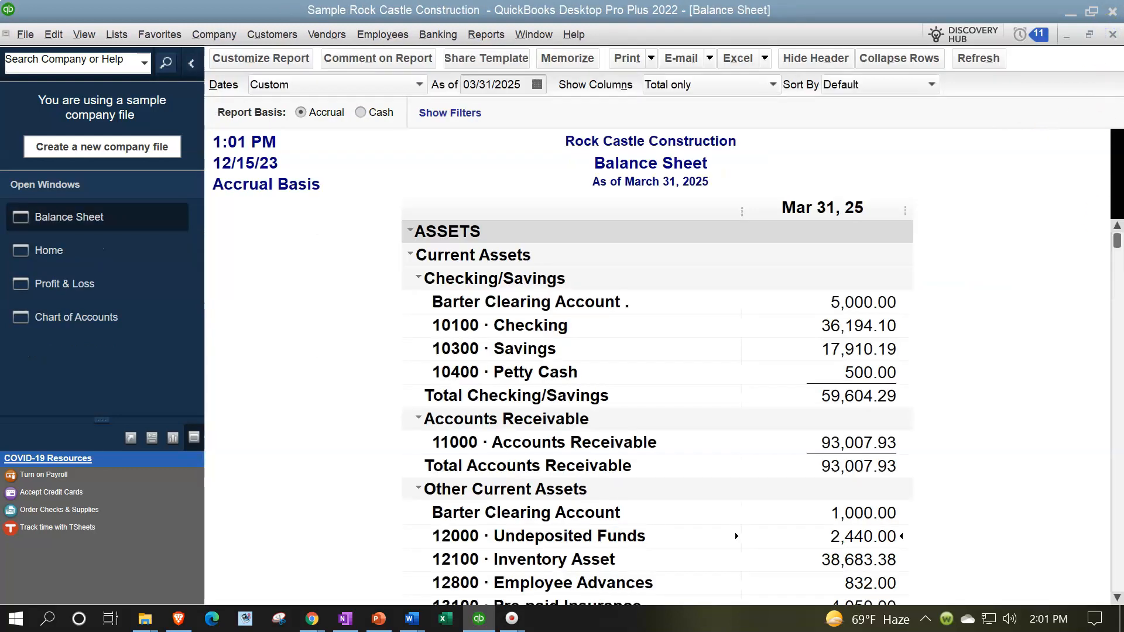
double_click(865, 302)
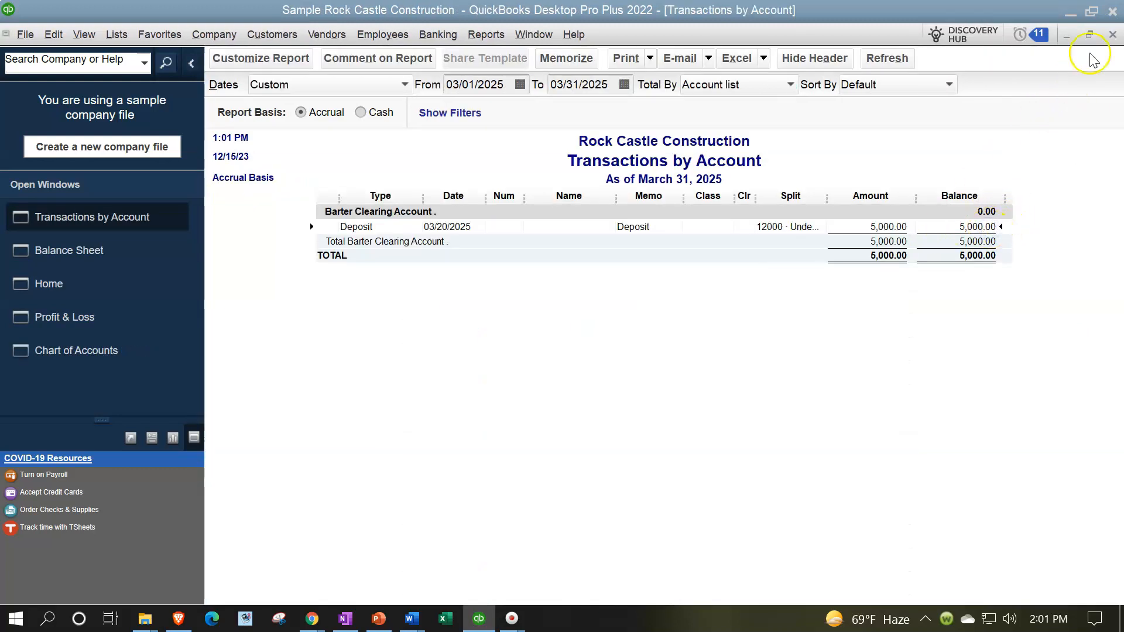
click(1111, 36)
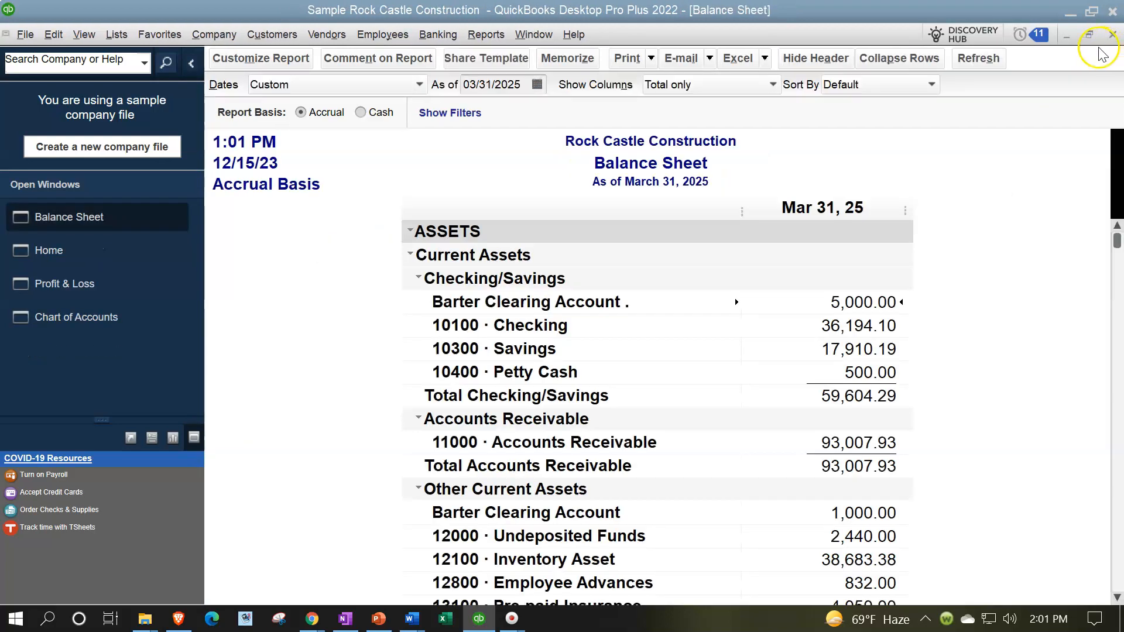
Step: Open a new check, look through the bank accounts it can be written from, and close it
click(74, 247)
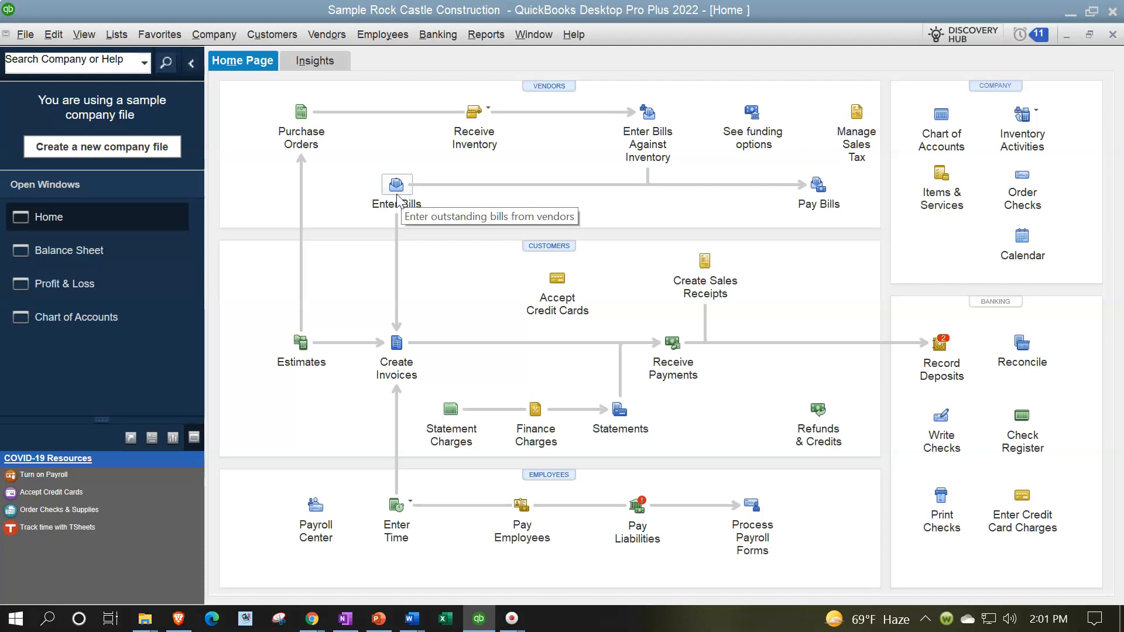
click(935, 422)
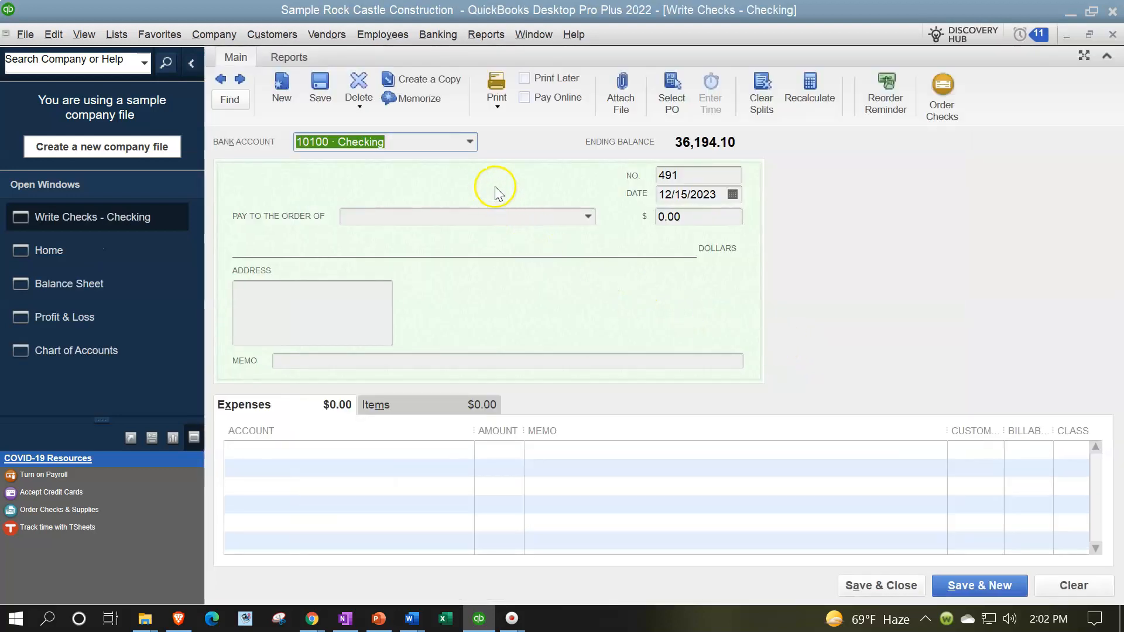
click(469, 141)
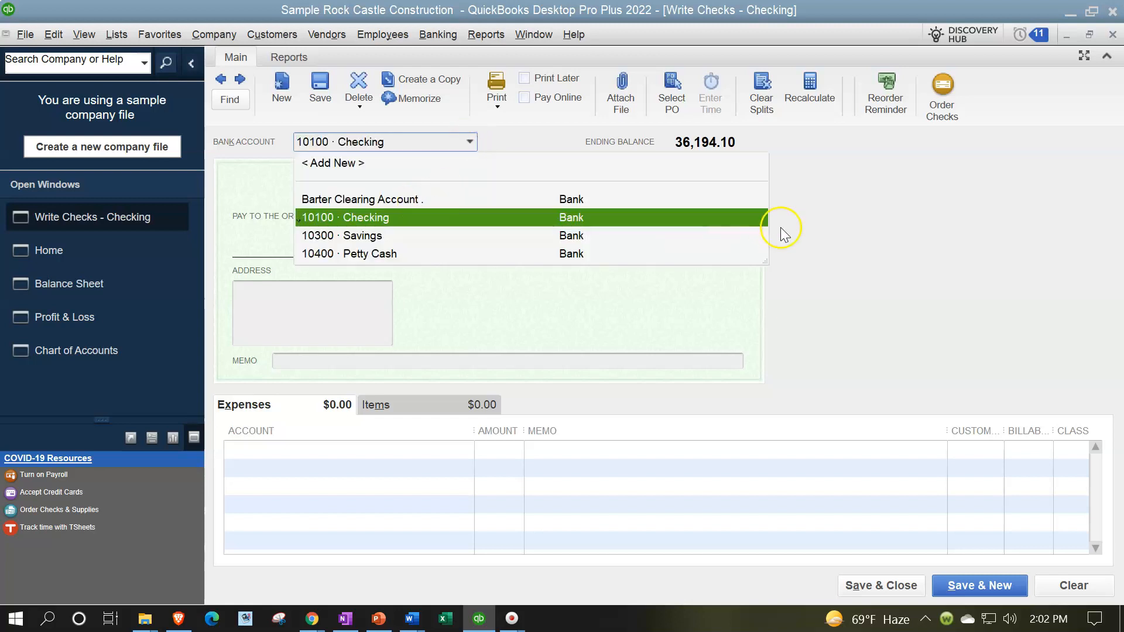
click(890, 218)
click(1110, 36)
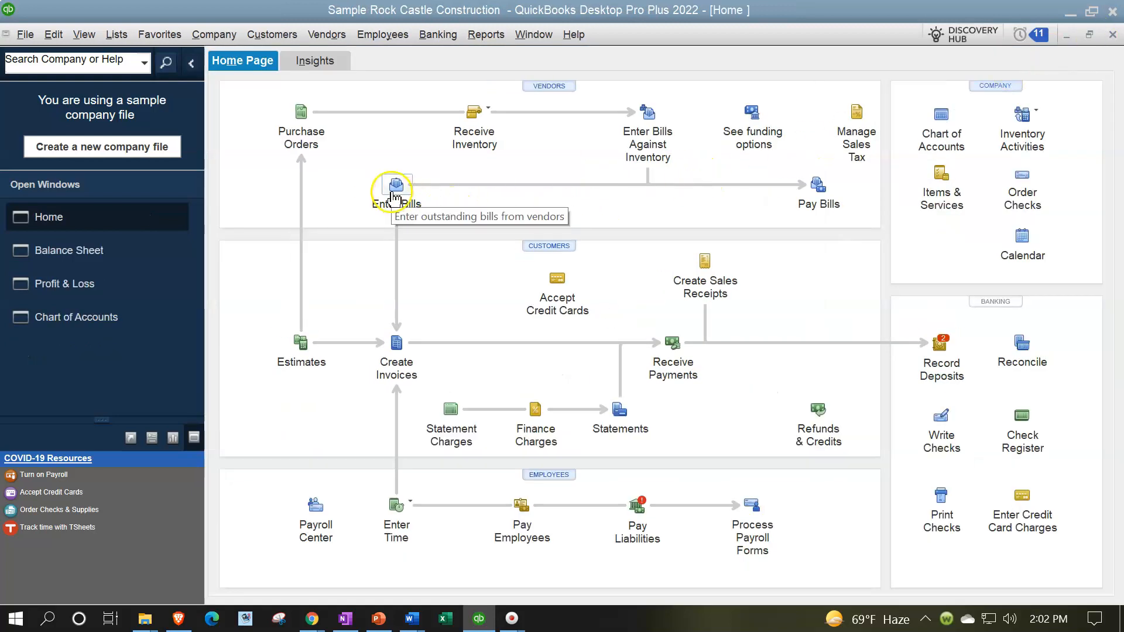
Step: Start a new vendor bill and try to enter Customer 5 as its vendor
click(396, 199)
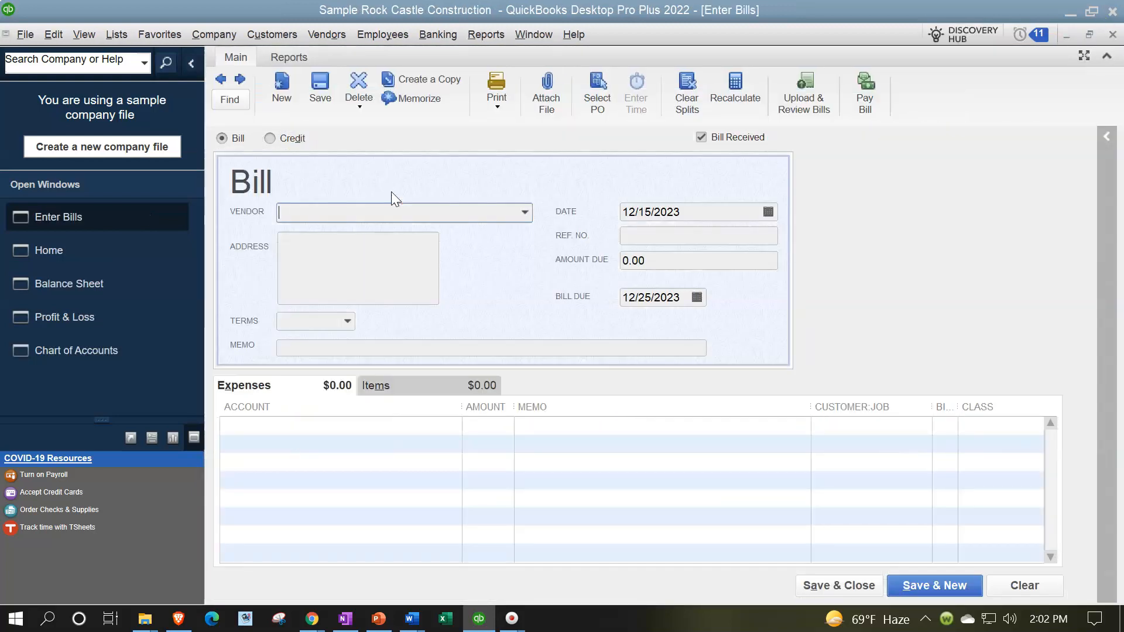
text(Customer)
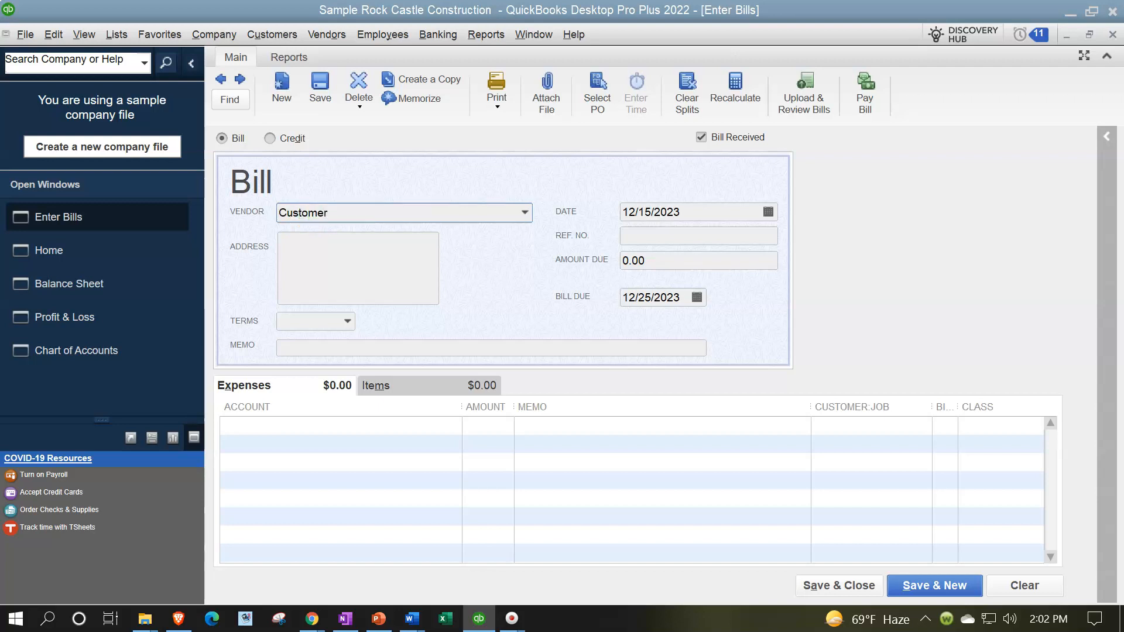
key(BackSpace)
key(BackSpace)
key(BackSpace)
key(BackSpace)
key(BackSpace)
key(BackSpace)
key(BackSpace)
key(BackSpace)
key(BackSpace)
key(BackSpace)
text(Cus)
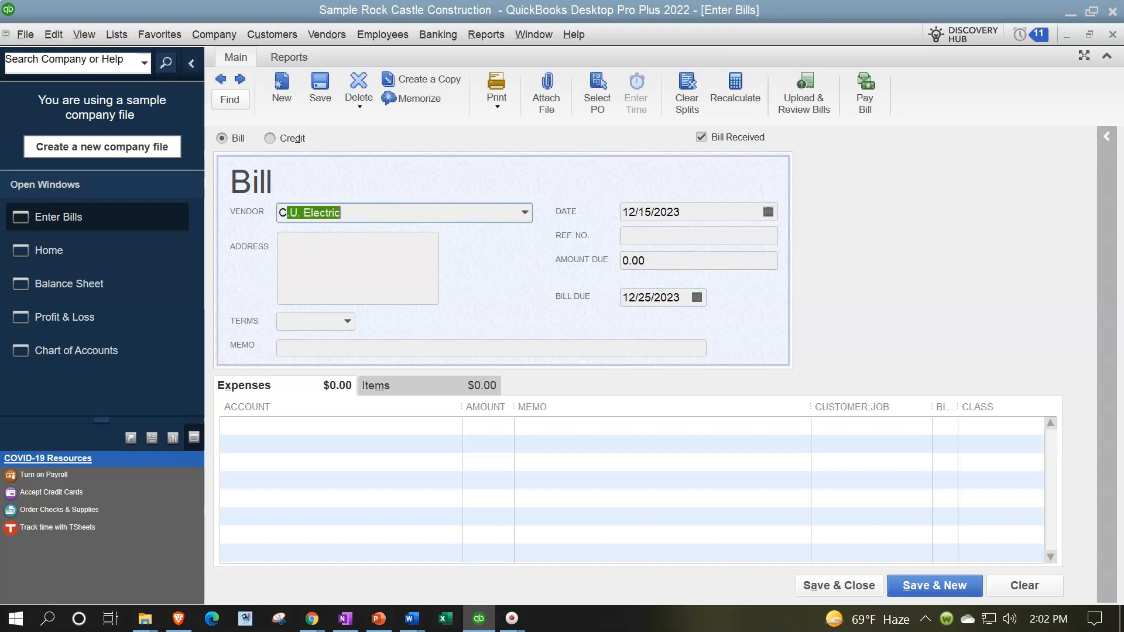
text(tomer 5)
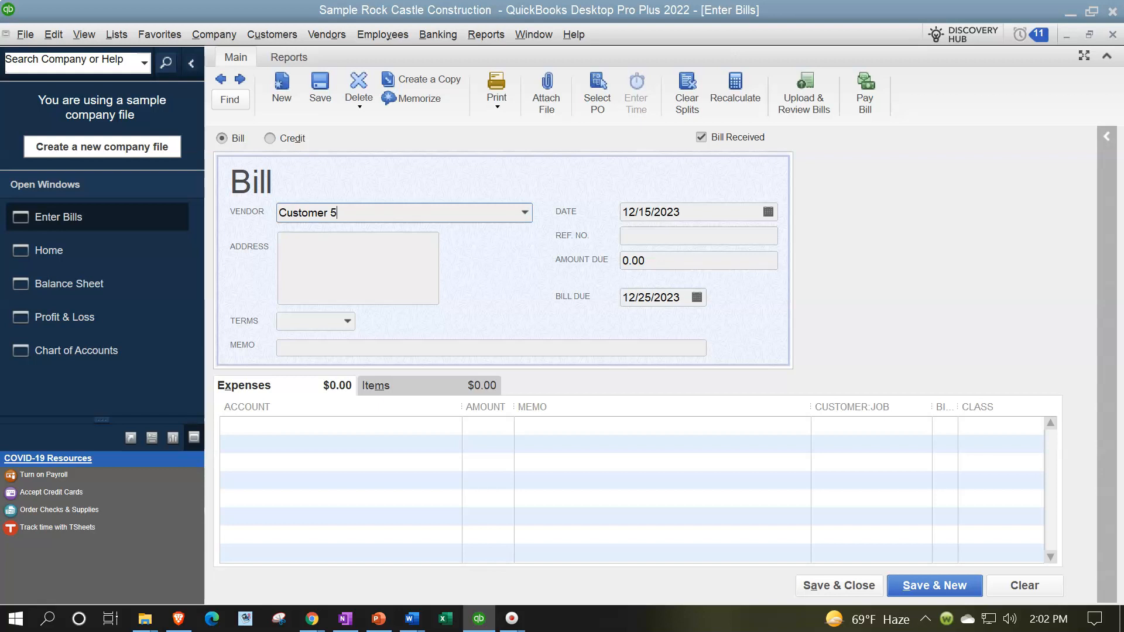
key(Tab)
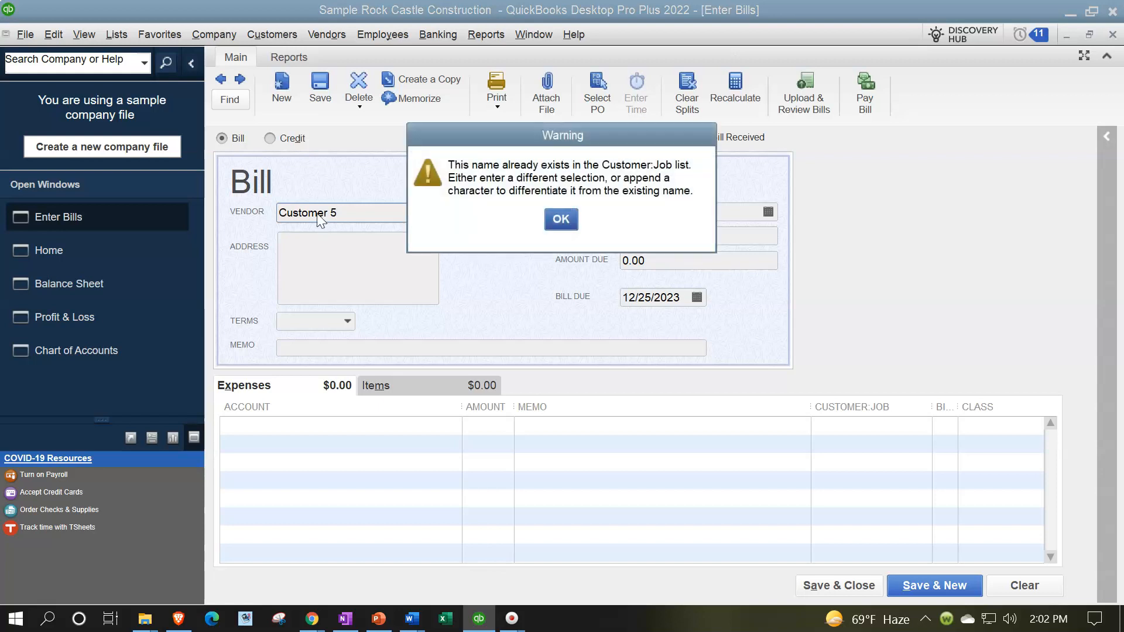
Step: Change the bill's vendor name to "Customer 5." and quick-add it to the vendor list
click(560, 220)
click(351, 212)
text(.)
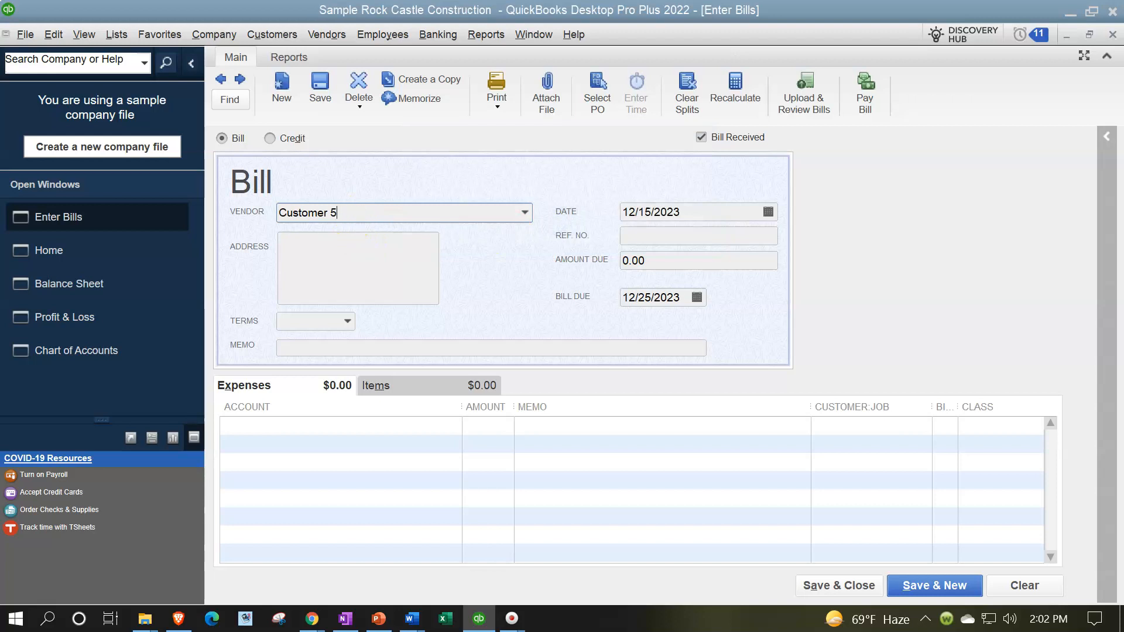
key(Tab)
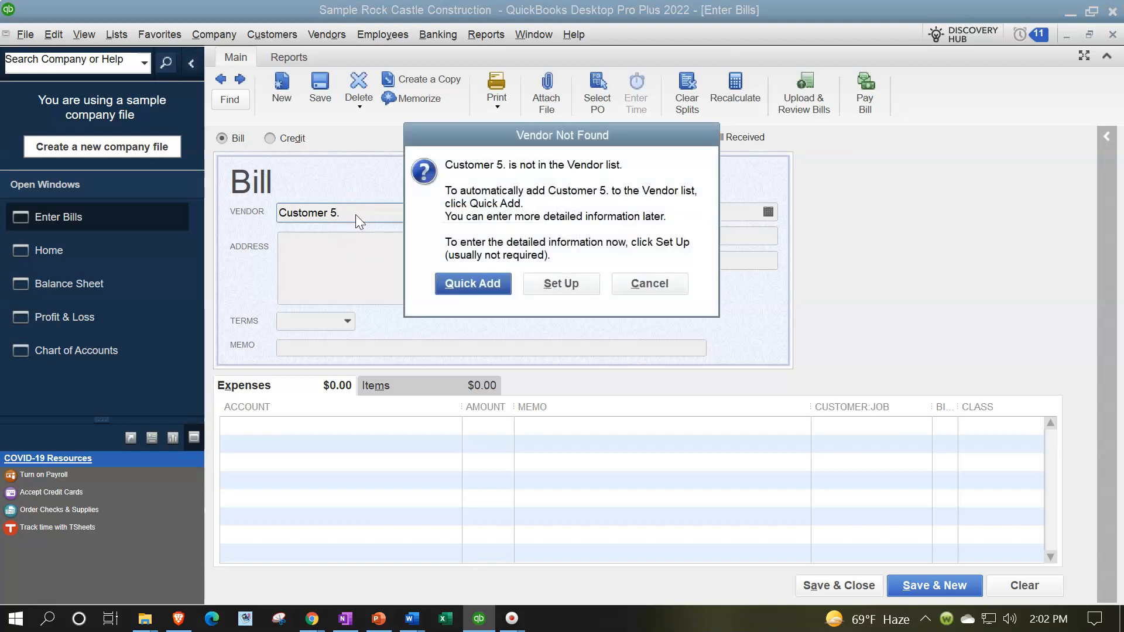
click(464, 286)
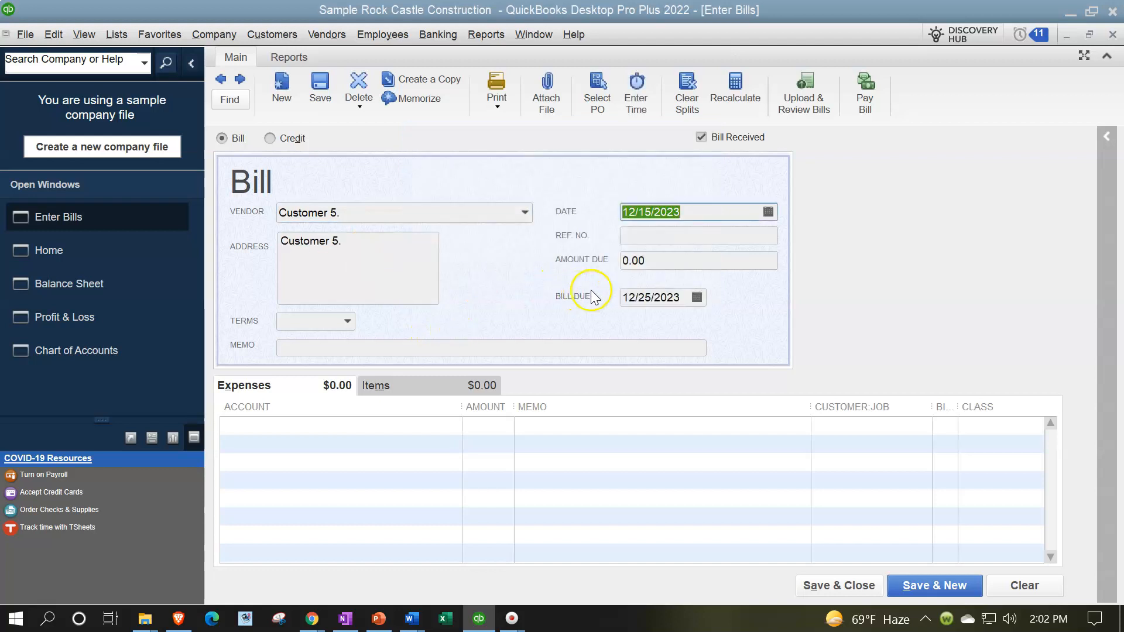
Step: Set the bill date to 03/20/2025
text(0)
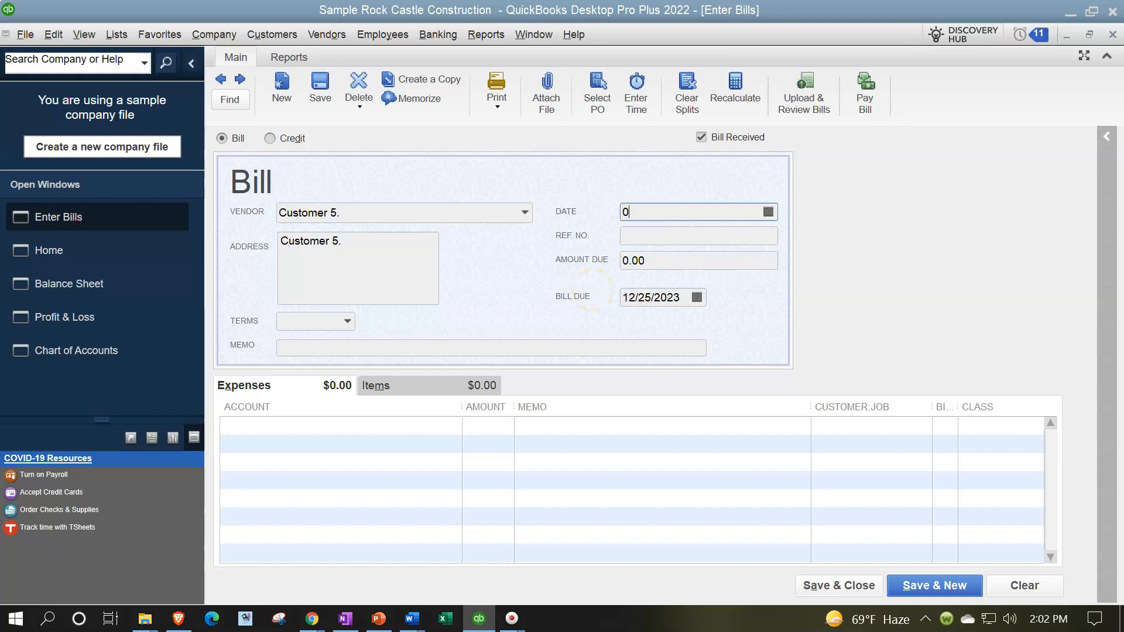
text(3/20/2025)
key(Tab)
key(Tab)
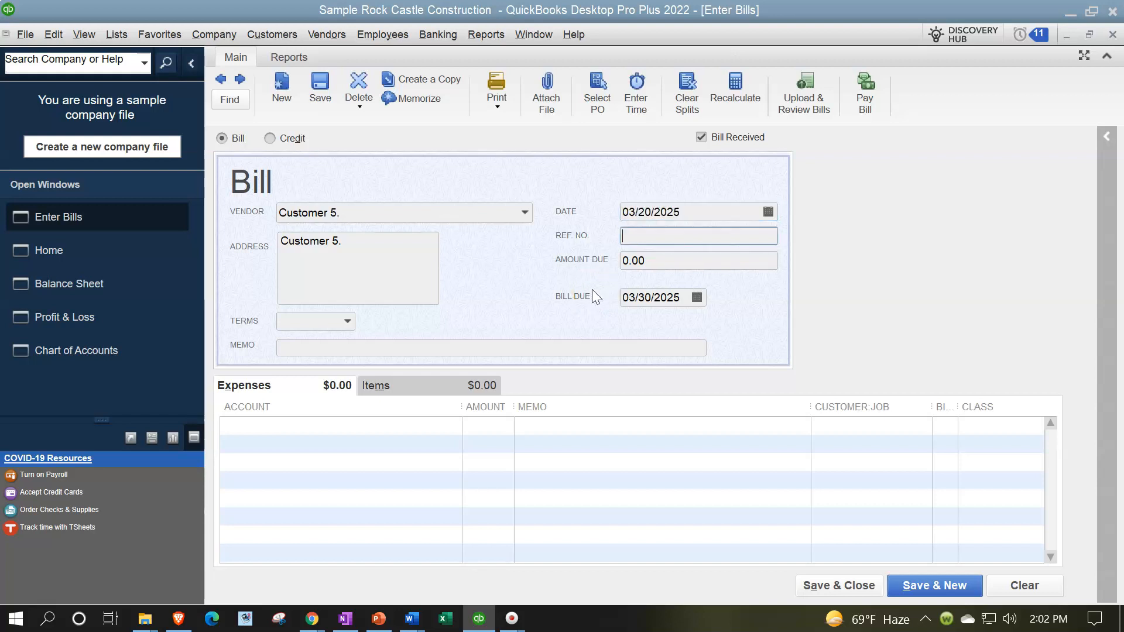
Step: Assign the bill's first expense line to the 63000 · Office Supplies account
key(Tab)
key(Tab)
key(Tab)
key(Tab)
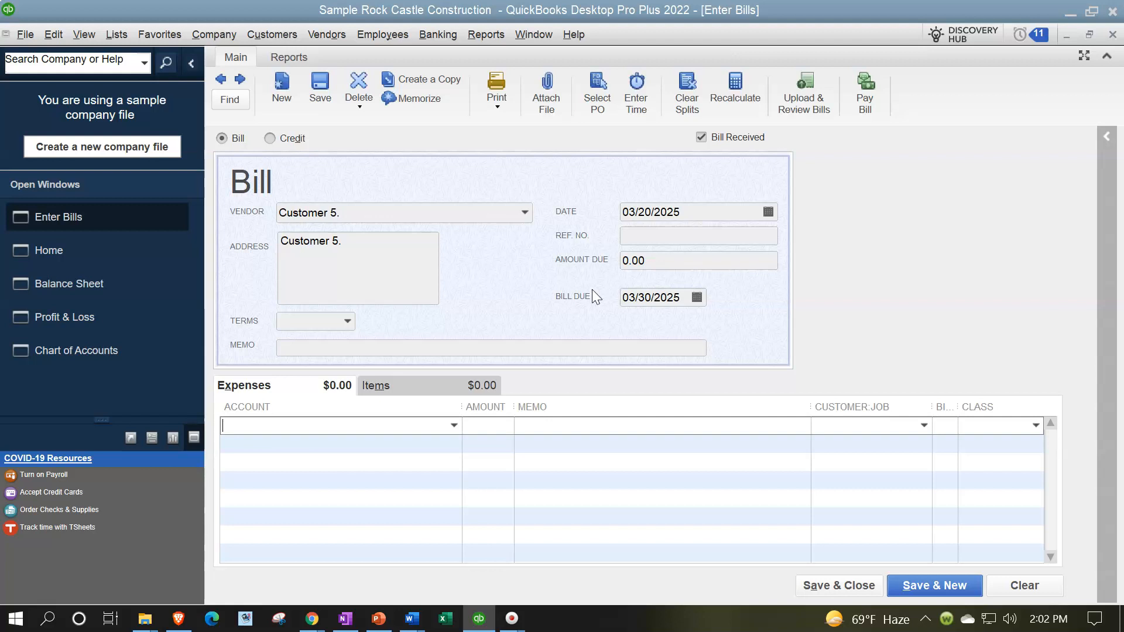
text(S)
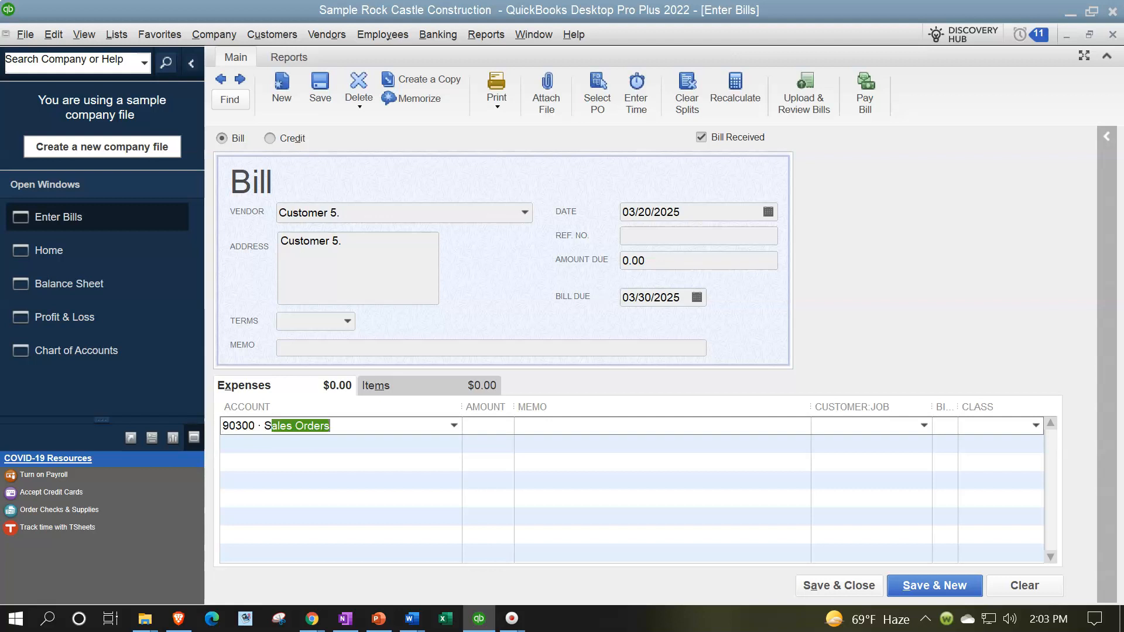
key(BackSpace)
key(BackSpace)
text(Office Suppli)
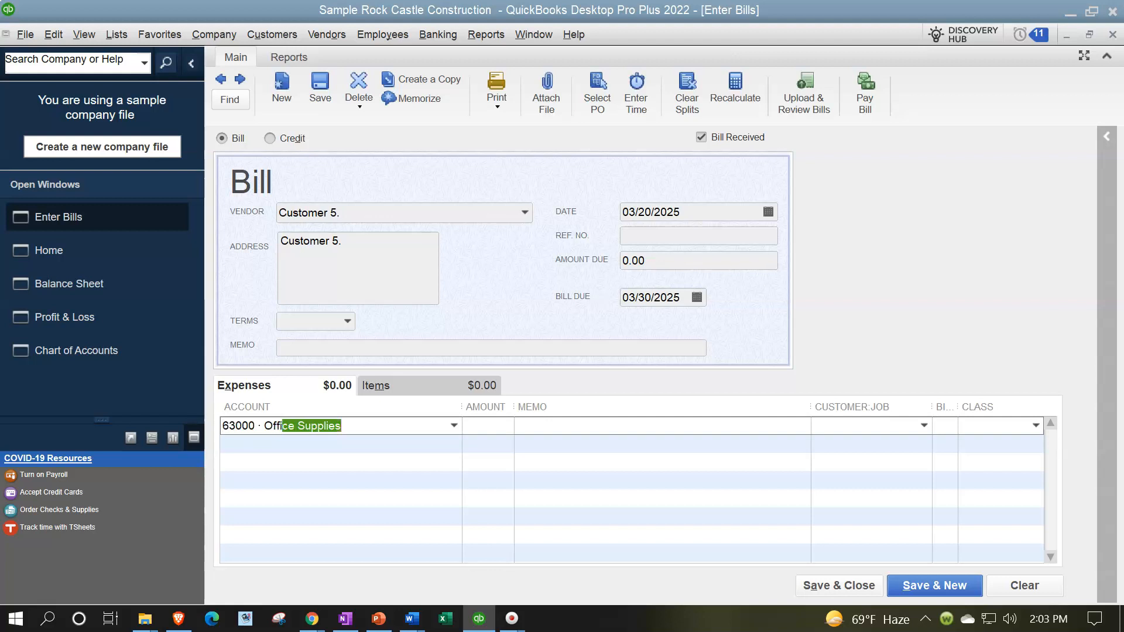
key(Tab)
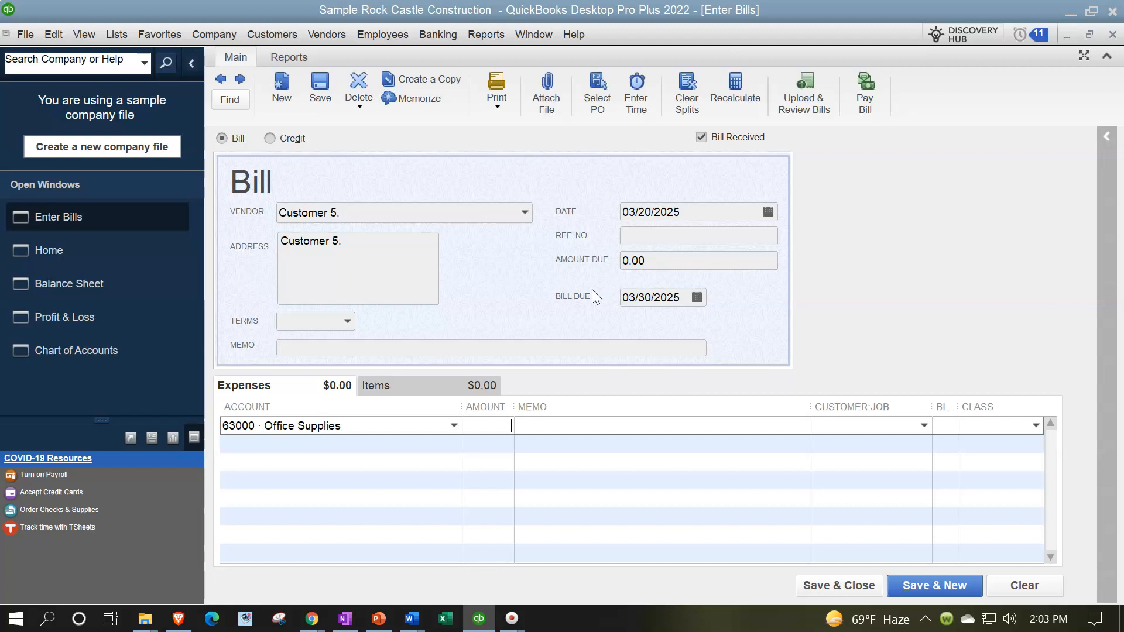
Step: Look through the accounts available for the expense line, including equity and income, keeping Office Supplies
click(454, 425)
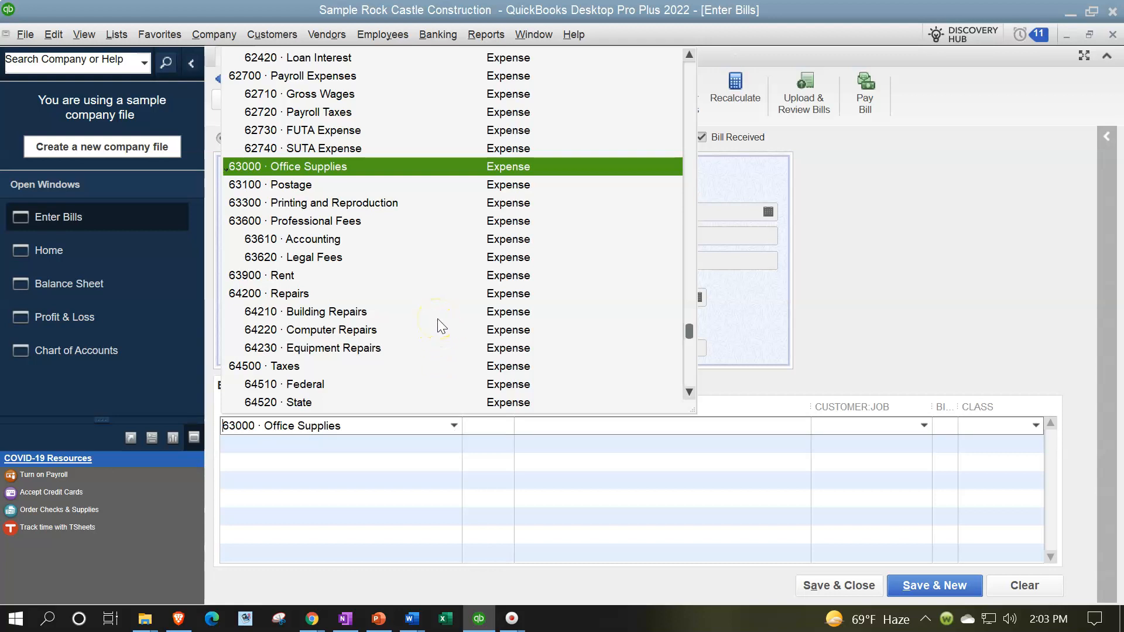
scroll(437, 318, down, 1)
scroll(436, 317, up, 10)
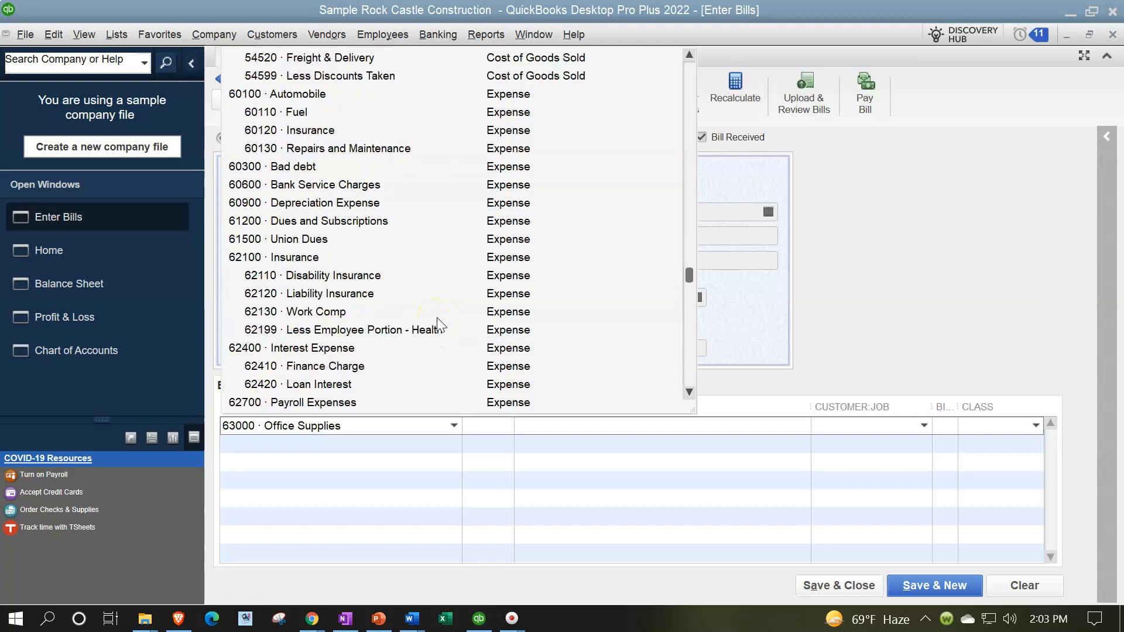
scroll(437, 318, up, 9)
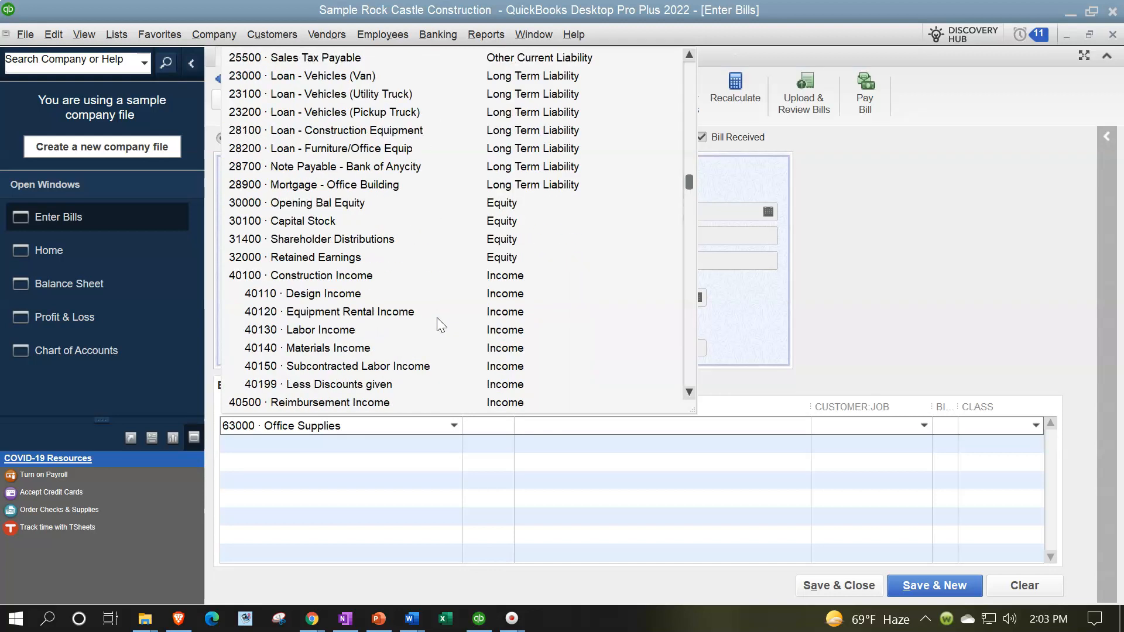
scroll(437, 317, down, 1)
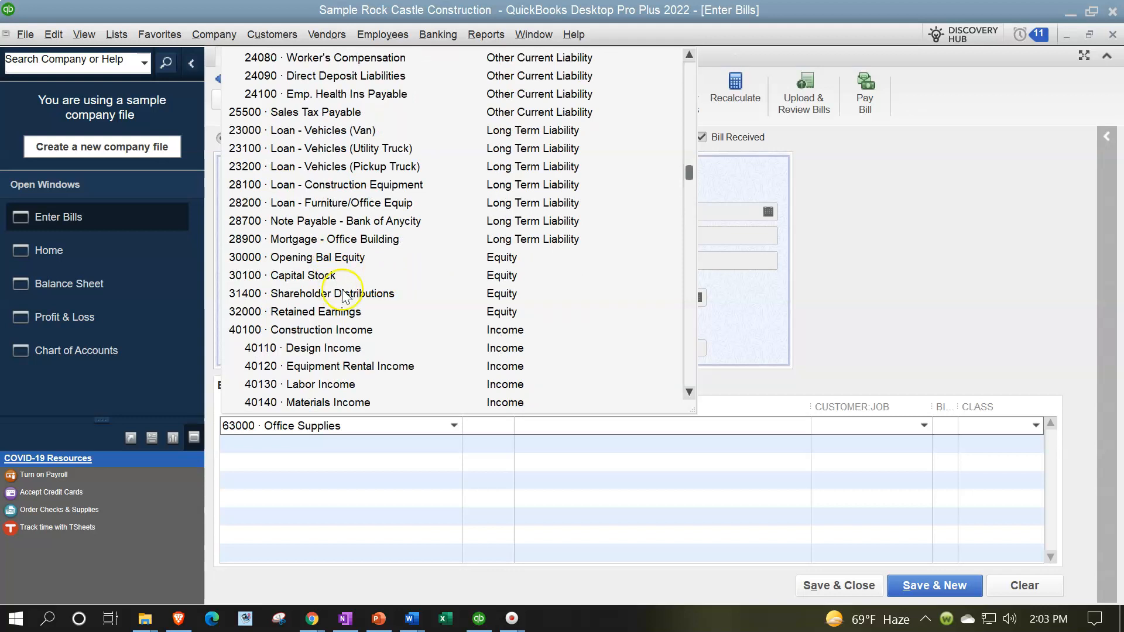
click(884, 266)
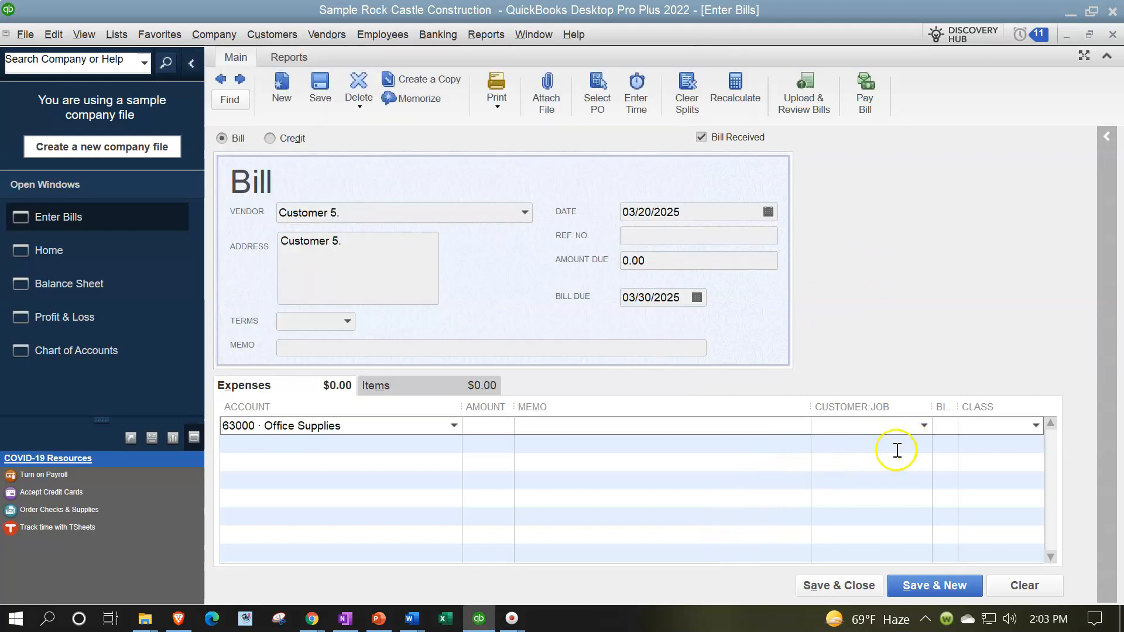
Step: Enter 5,000.00 as the Office Supplies expense amount, then save and close the bill
click(499, 431)
key(Tab)
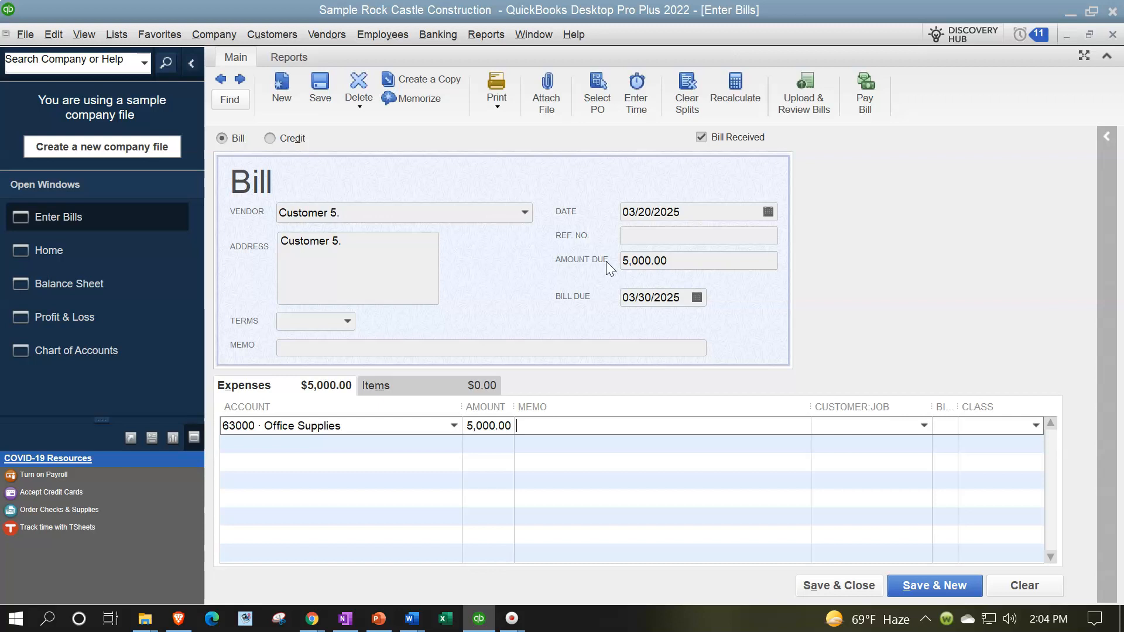
click(811, 583)
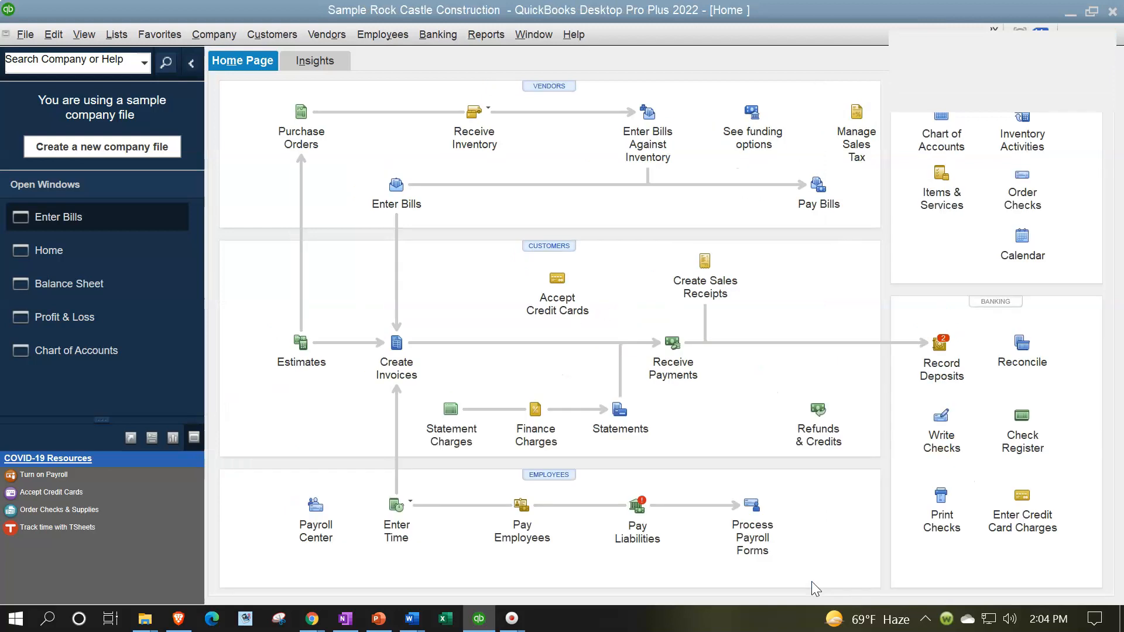
Step: Review the transactions behind Accounts Payable on the Balance Sheet and close the detail report
click(89, 252)
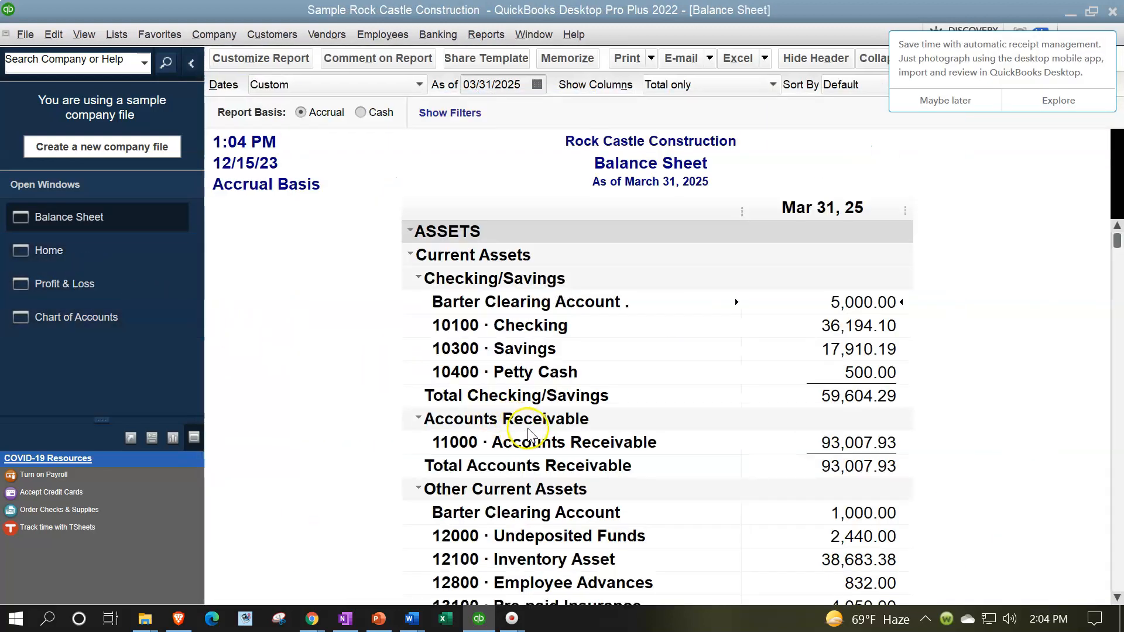
scroll(647, 473, down, 5)
scroll(648, 474, down, 4)
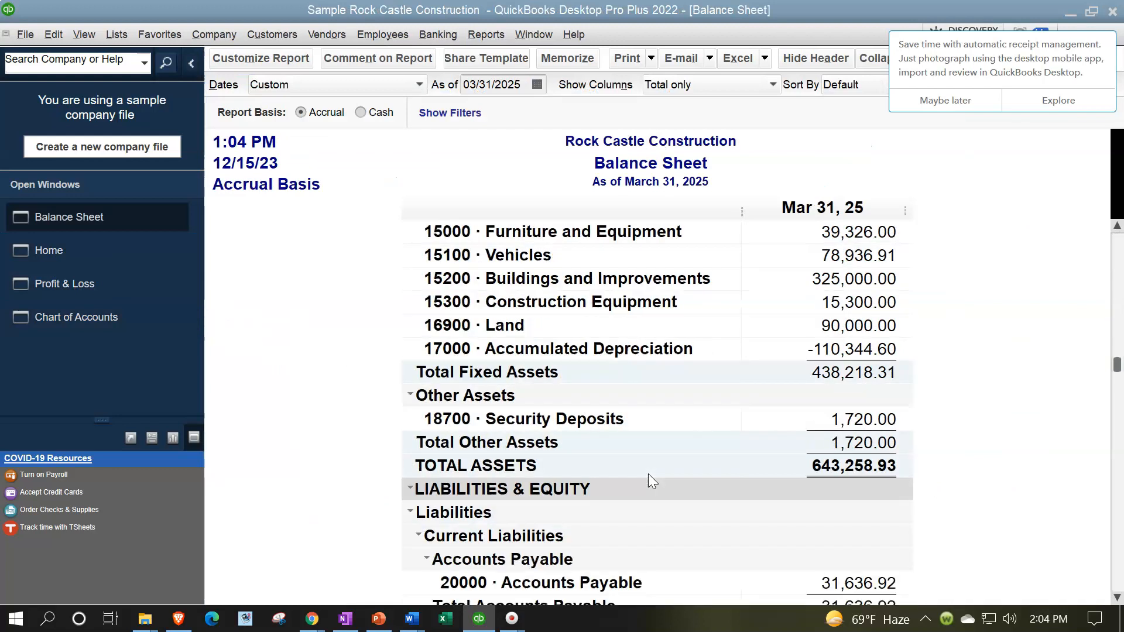
double_click(824, 443)
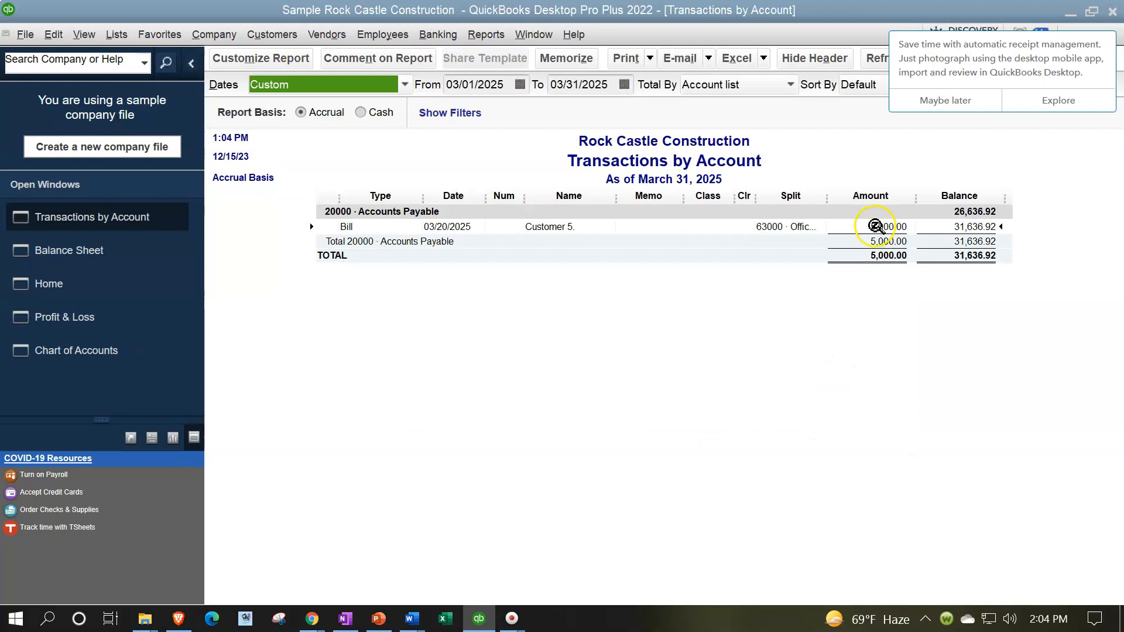
click(954, 111)
click(1109, 37)
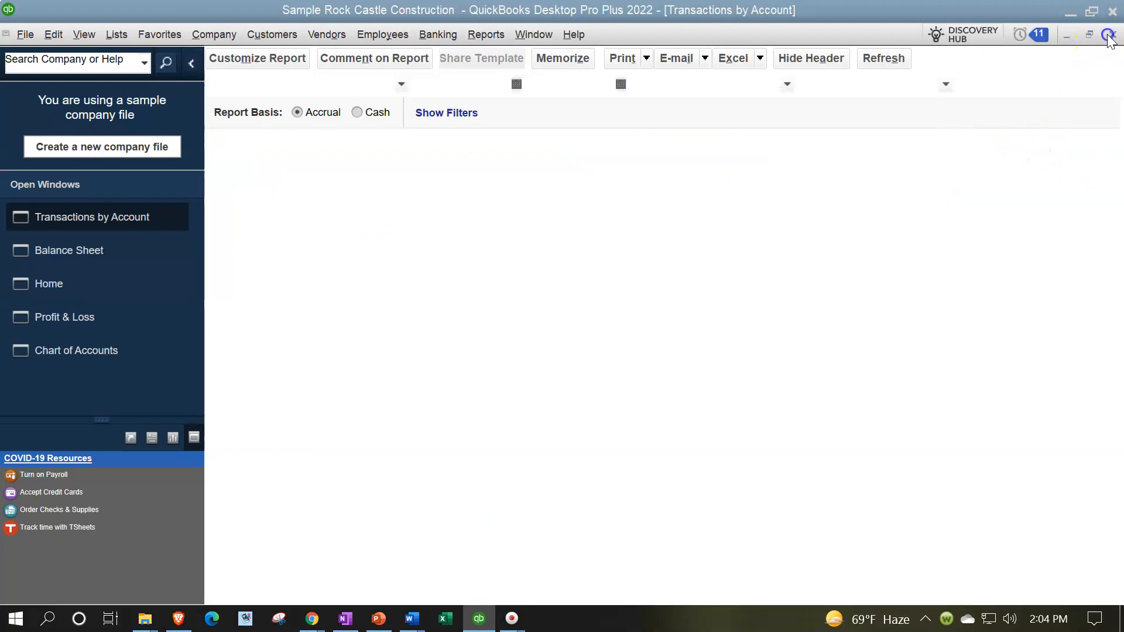
Step: Review the transactions behind Office Supplies on the Profit & Loss report and return to the Balance Sheet
click(119, 284)
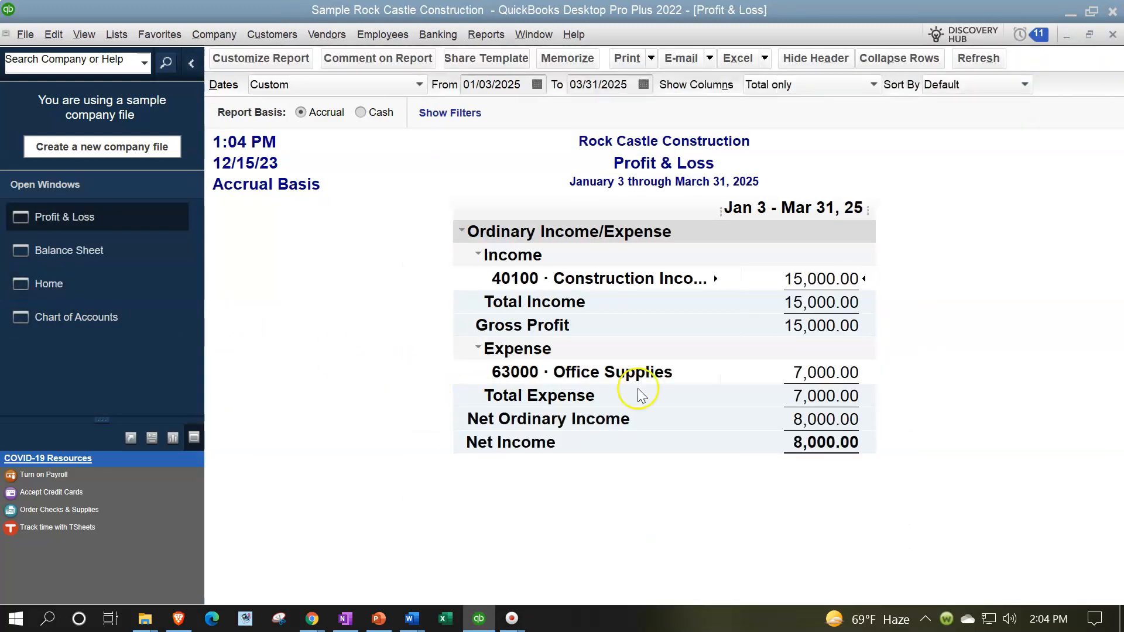
double_click(816, 372)
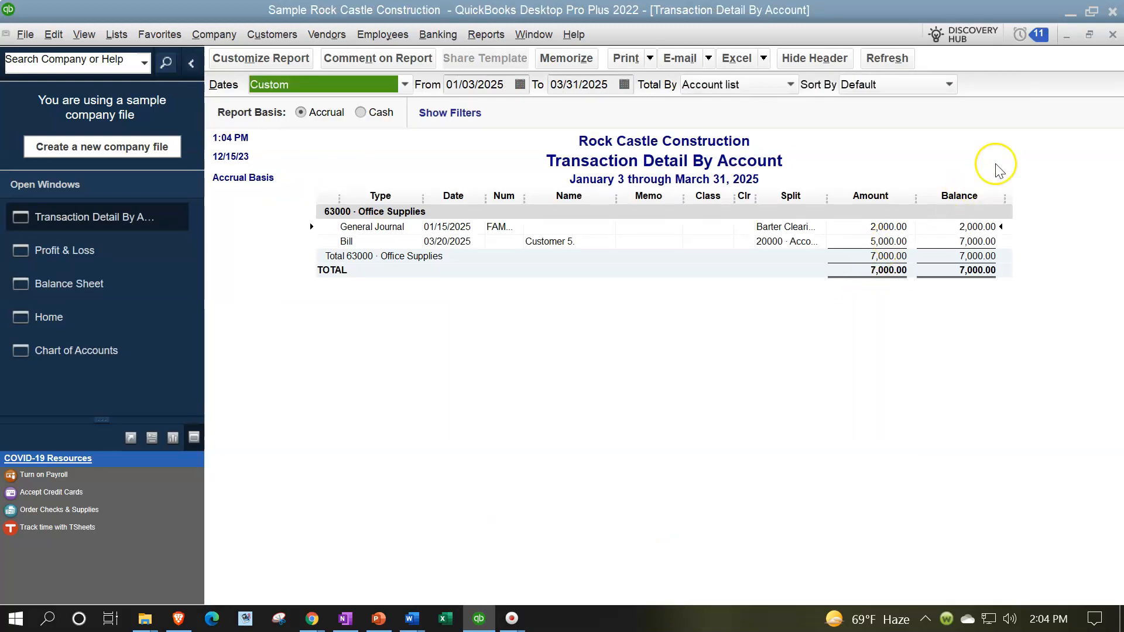
click(1112, 34)
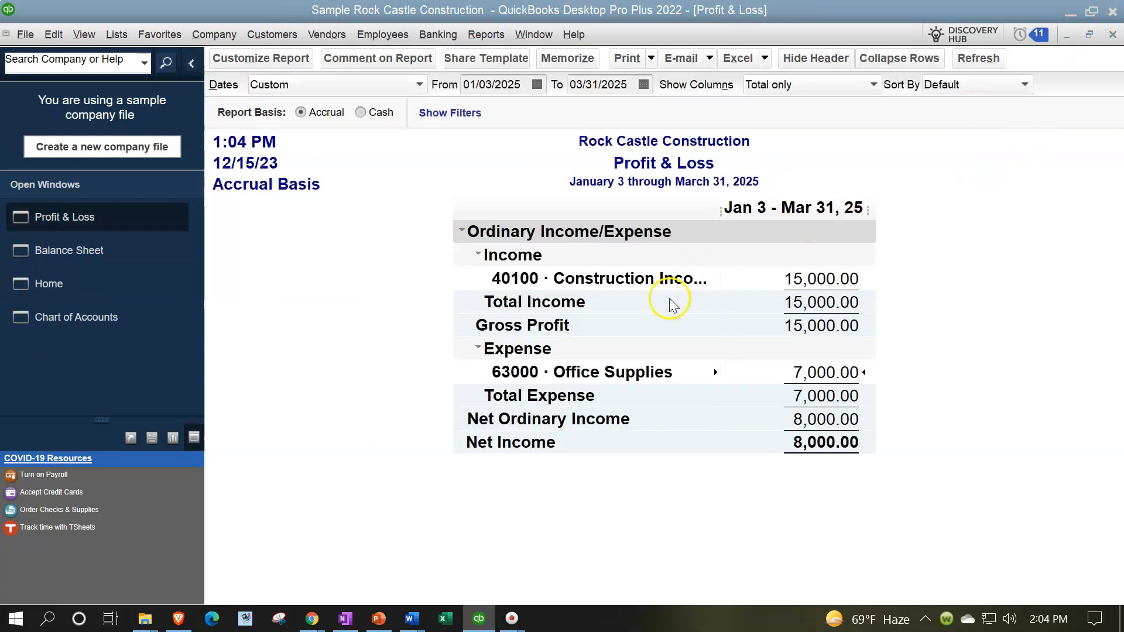
click(122, 258)
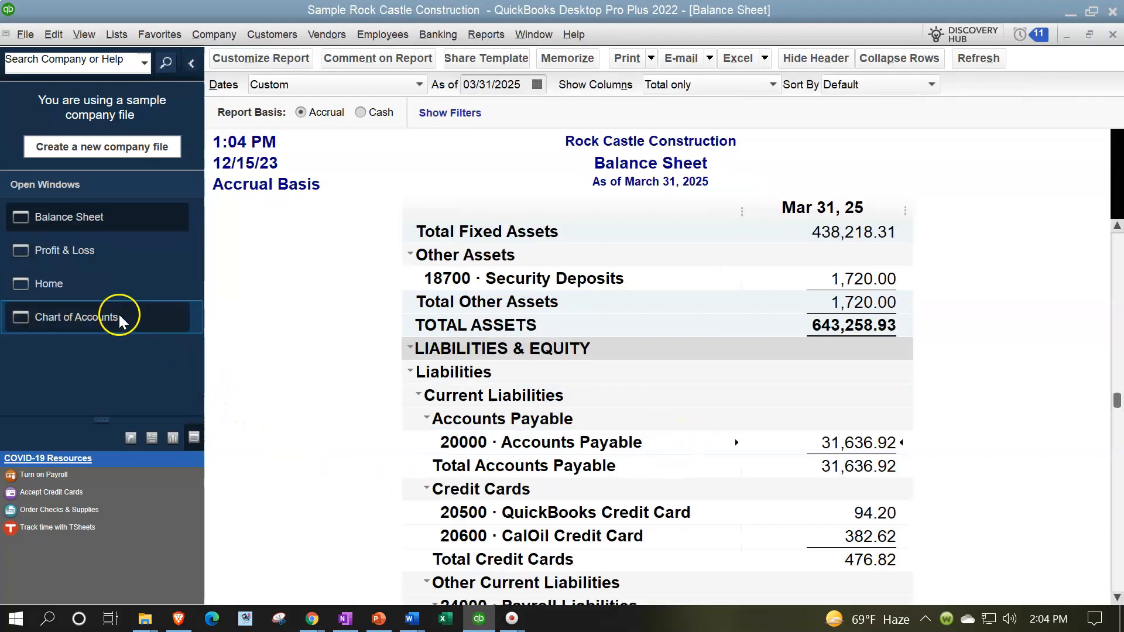
Step: Start paying bills and set the payment account to the Barter Clearing Account bank account
click(89, 291)
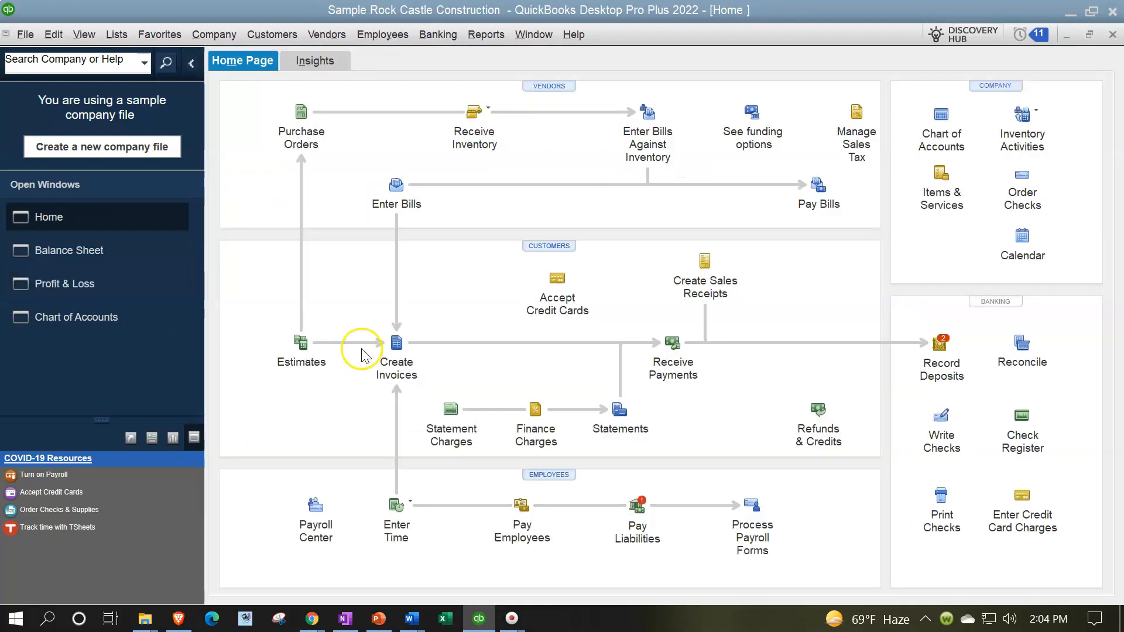
click(815, 191)
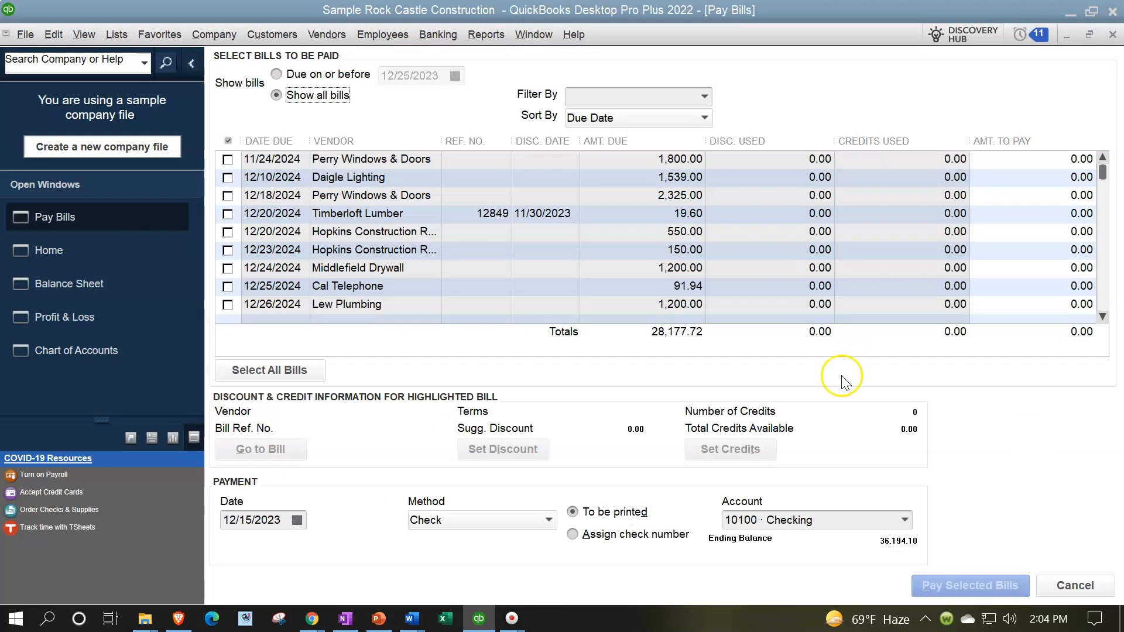
click(904, 519)
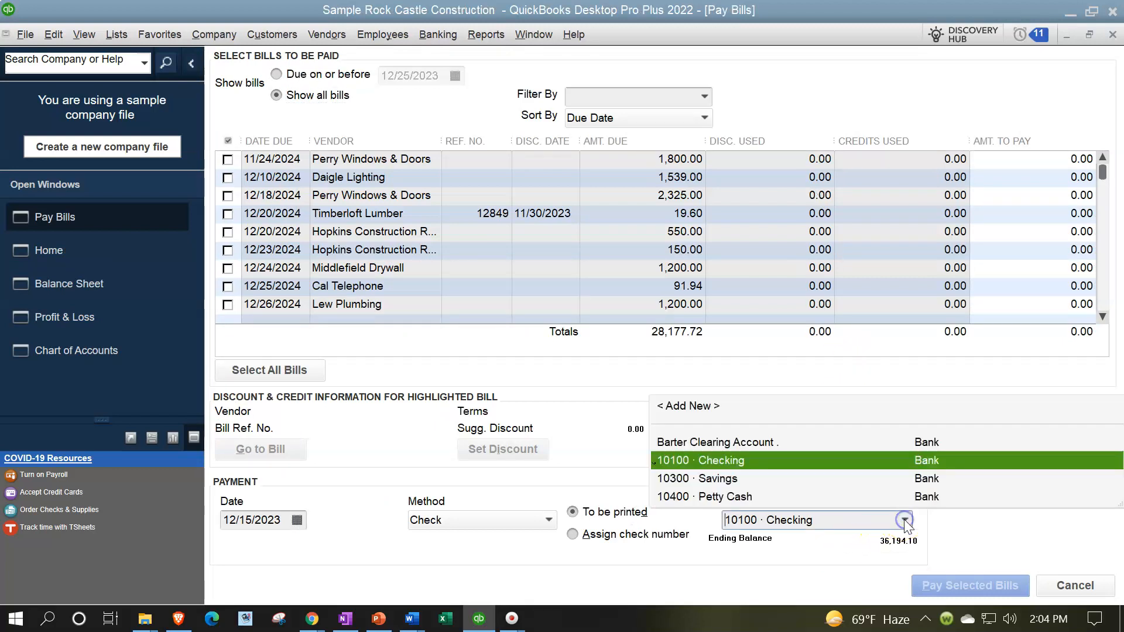
click(752, 441)
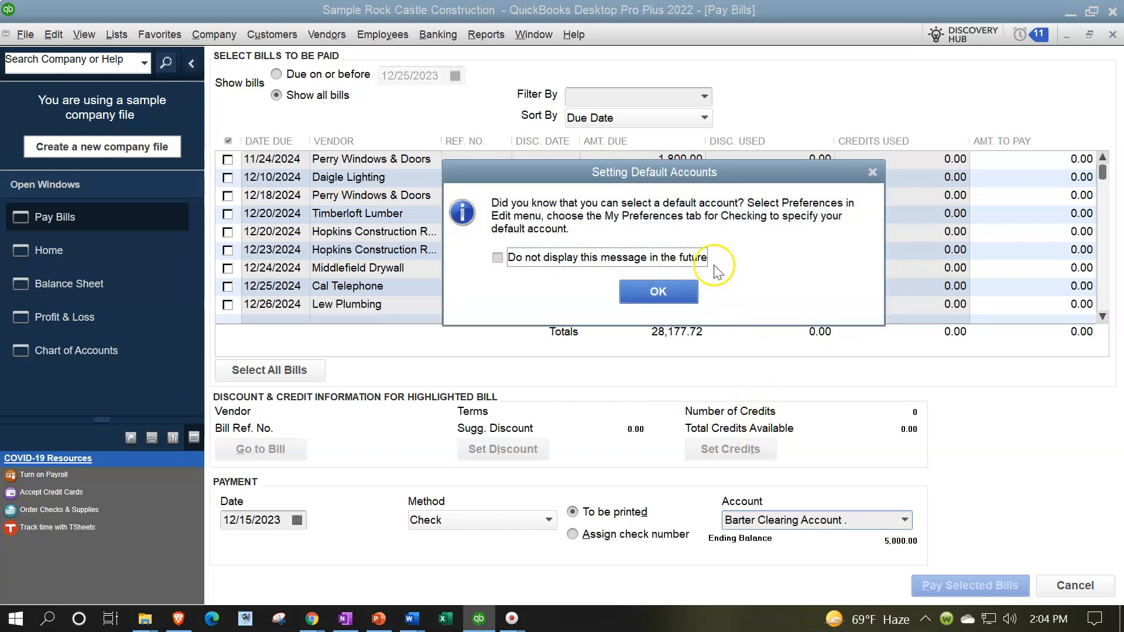
click(872, 172)
Step: Select the 5,000.00 bill from Customer 5. due 03/30/2025 for payment and set the payment date to 03/20/2025
scroll(631, 260, down, 10)
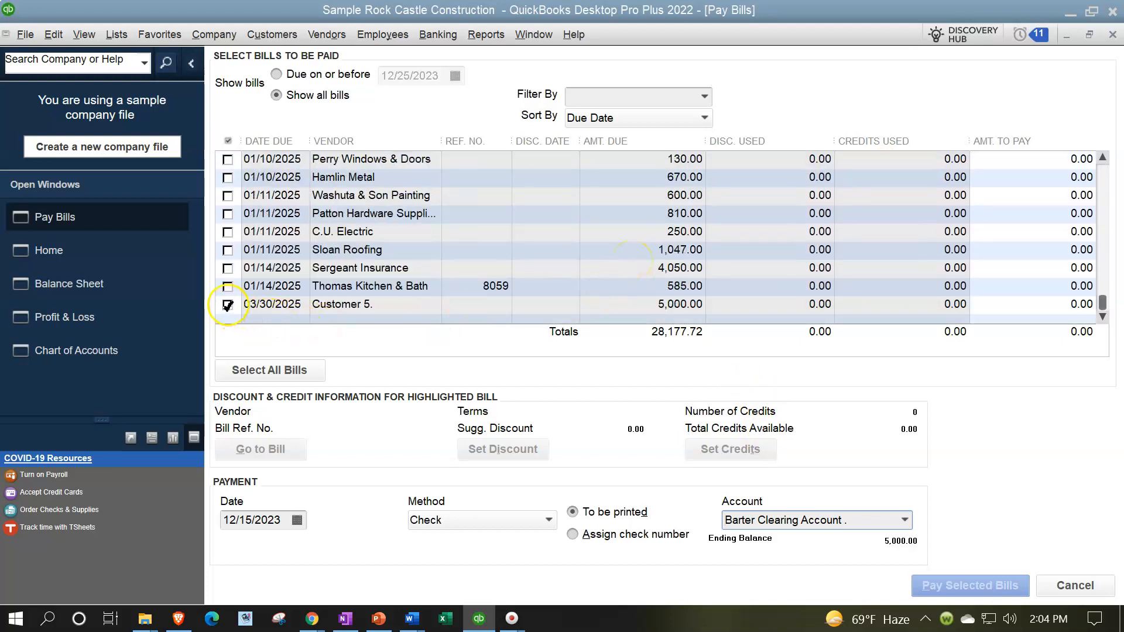
click(228, 305)
click(257, 520)
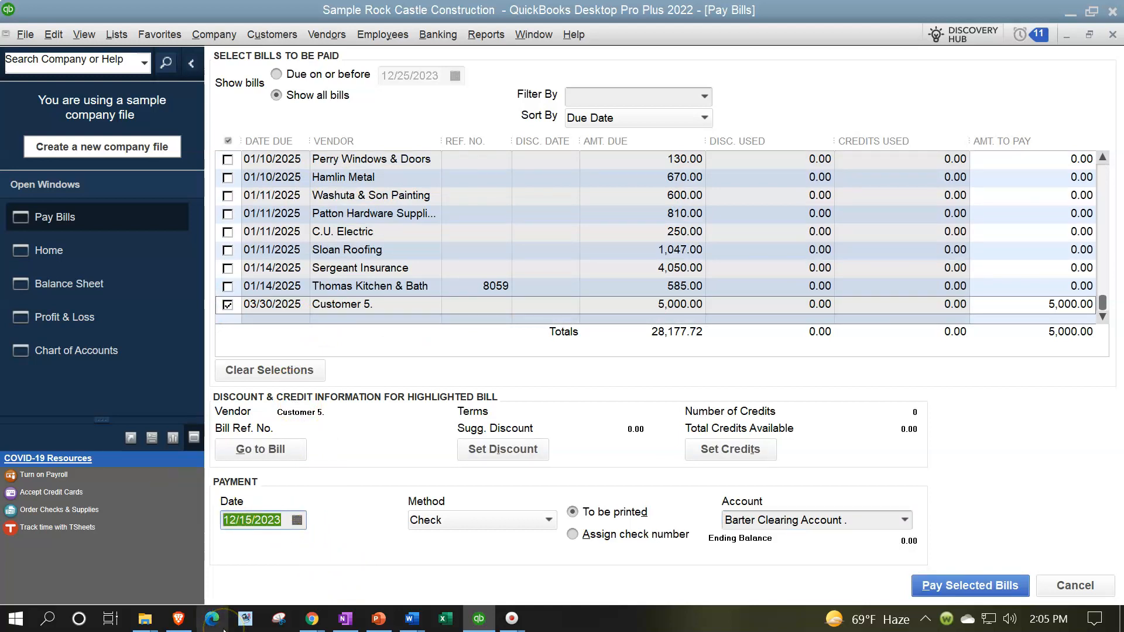
text(0)
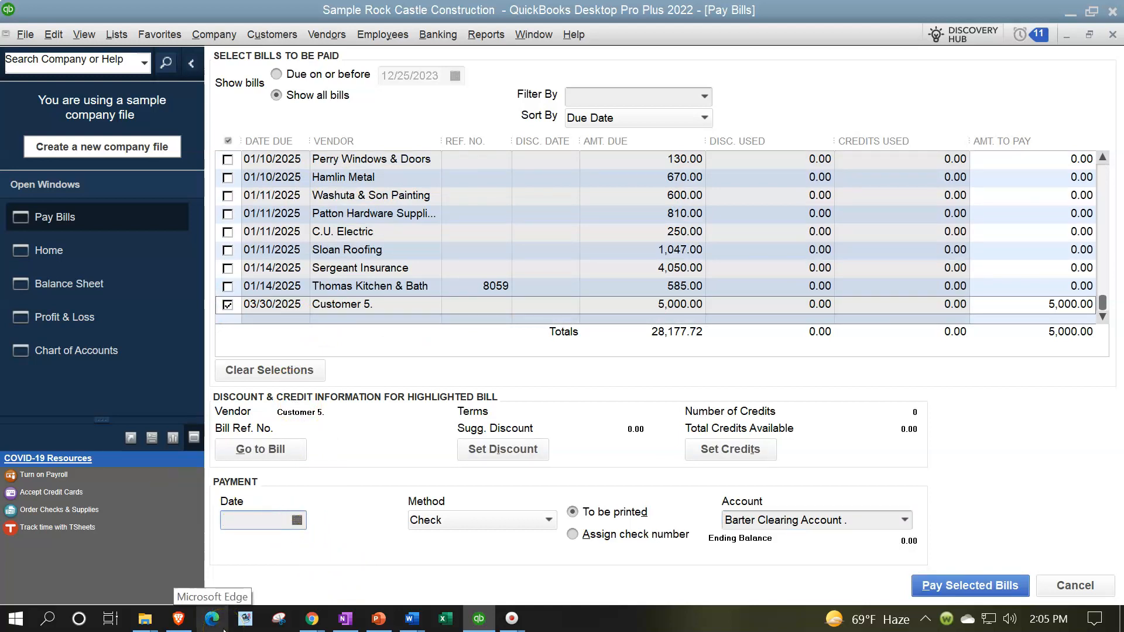
text(3/20/)
text(2025)
key(Tab)
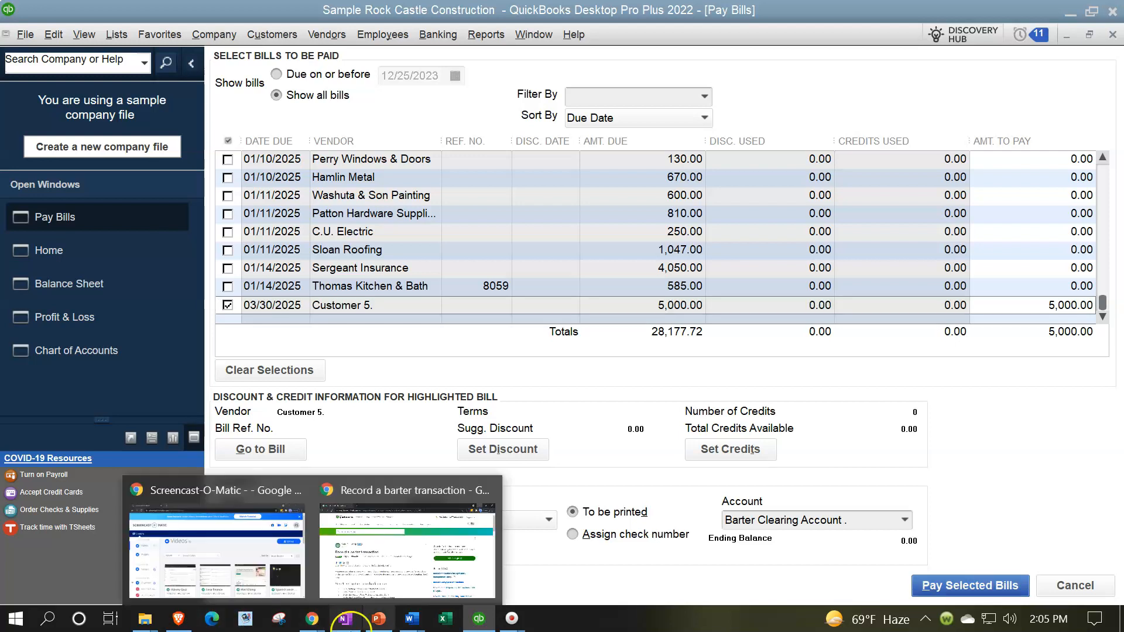
Step: Pay the selected bill with manual check number assignment, leaving the number blank, and close the payment summary
click(656, 557)
click(572, 533)
click(916, 586)
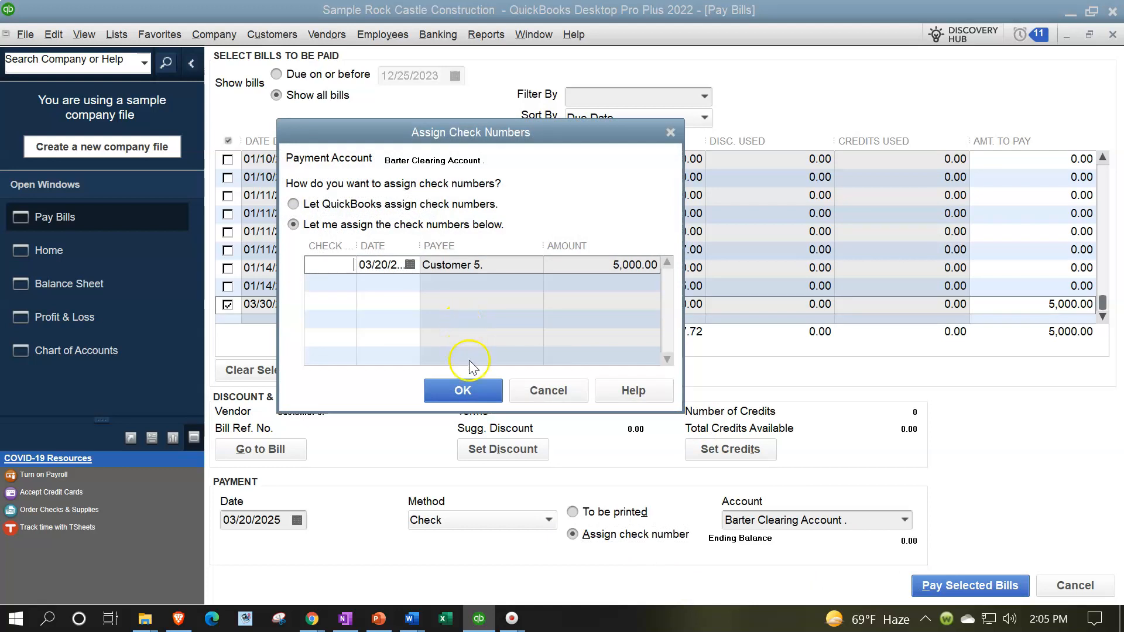
click(463, 391)
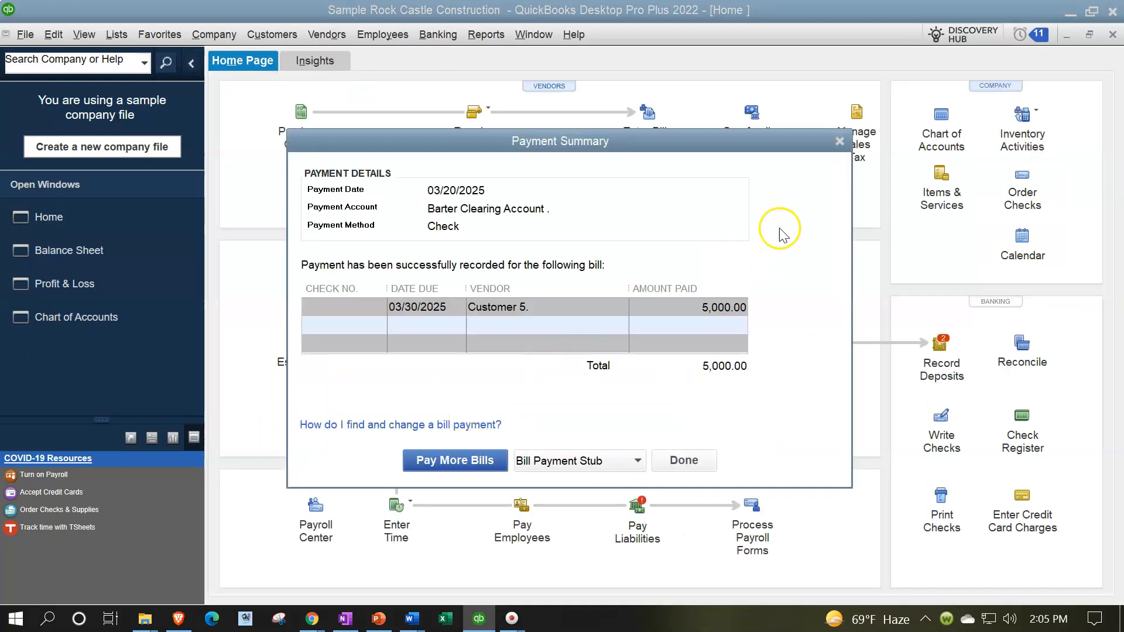
click(841, 144)
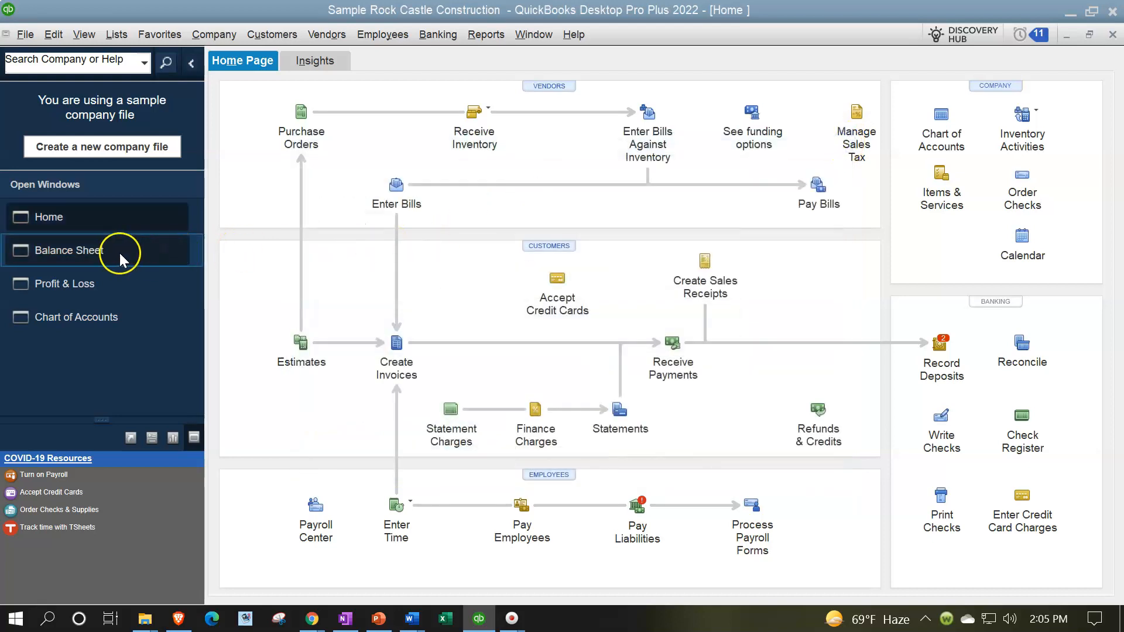
Step: Review the transactions behind Accounts Payable on the Balance Sheet, including the bill payment, and close the detail report
click(118, 251)
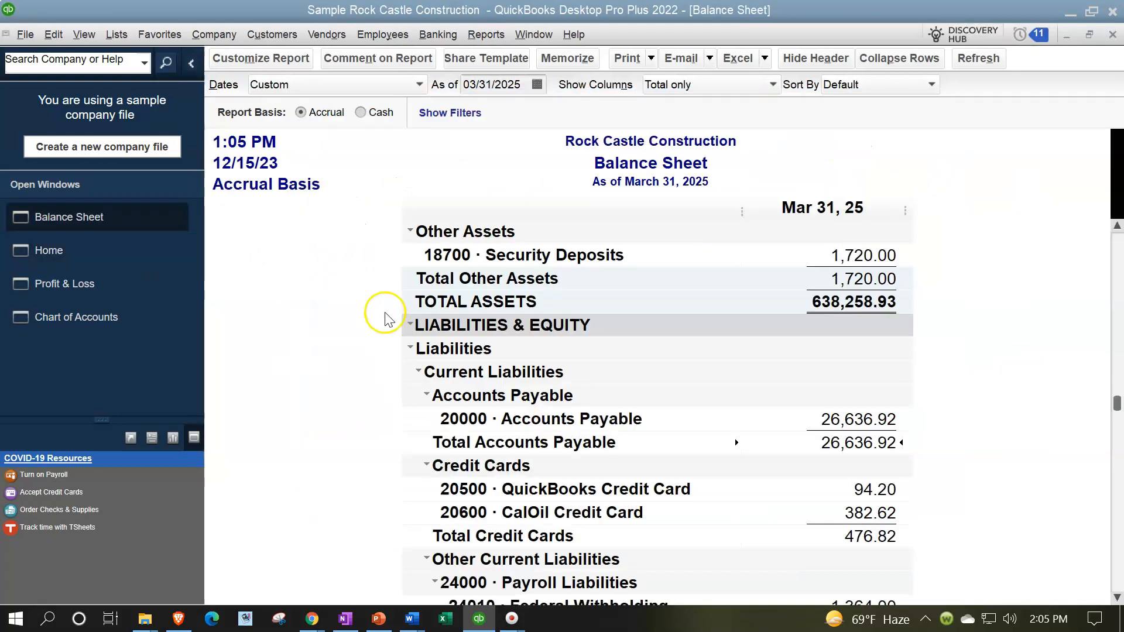
scroll(519, 366, down, 2)
scroll(520, 365, down, 8)
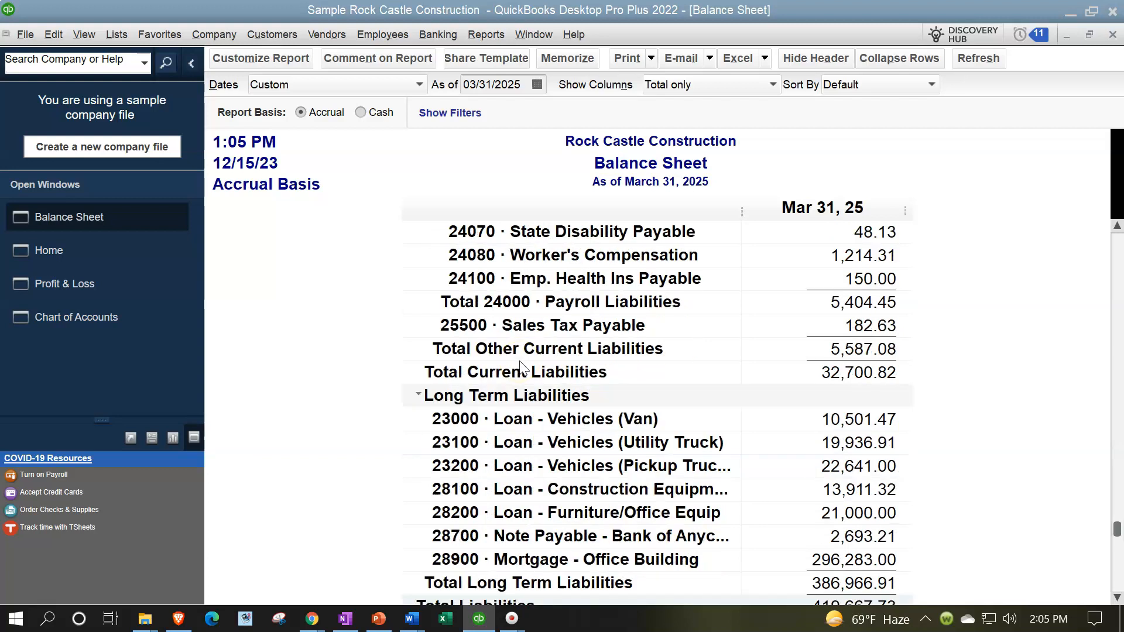
scroll(519, 365, up, 5)
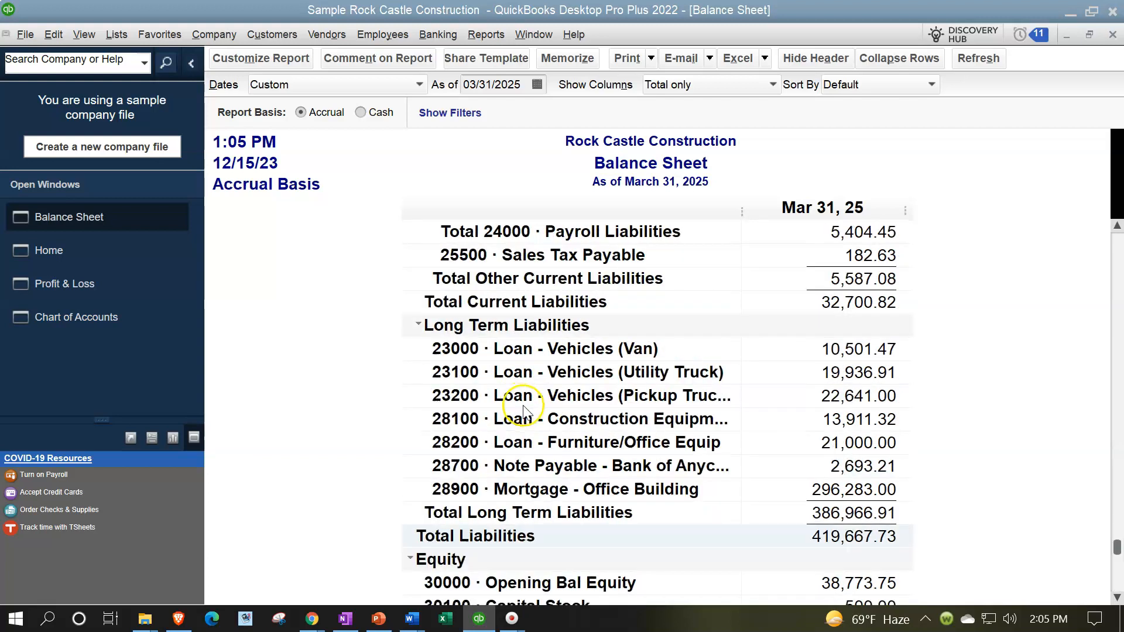
scroll(550, 440, up, 1)
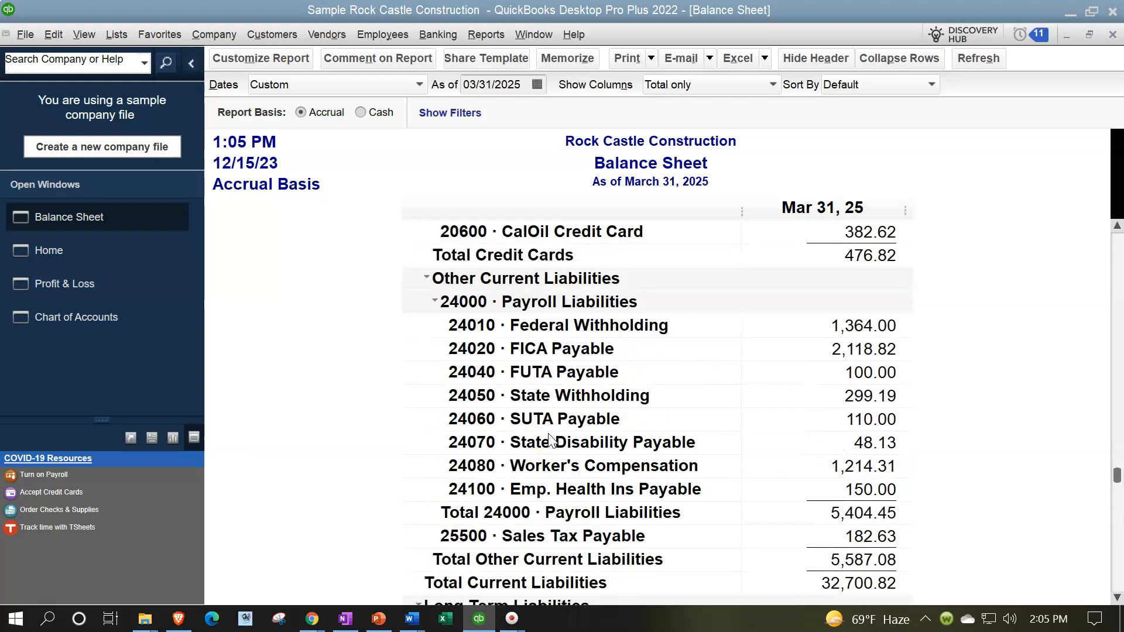
scroll(551, 440, up, 2)
scroll(553, 448, up, 1)
double_click(812, 355)
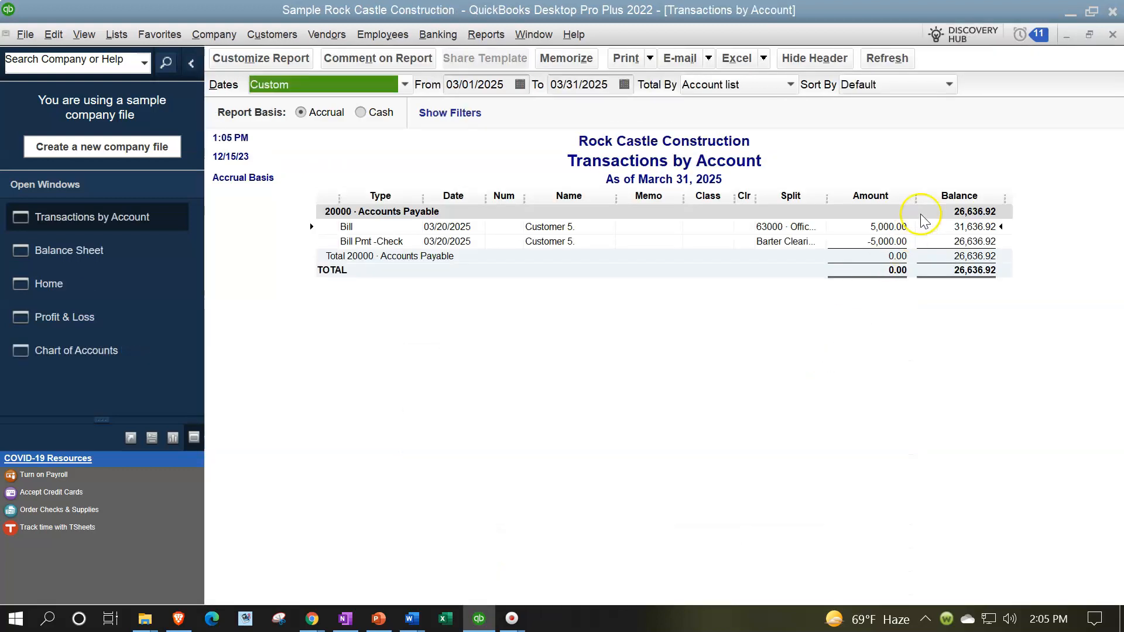
click(1112, 35)
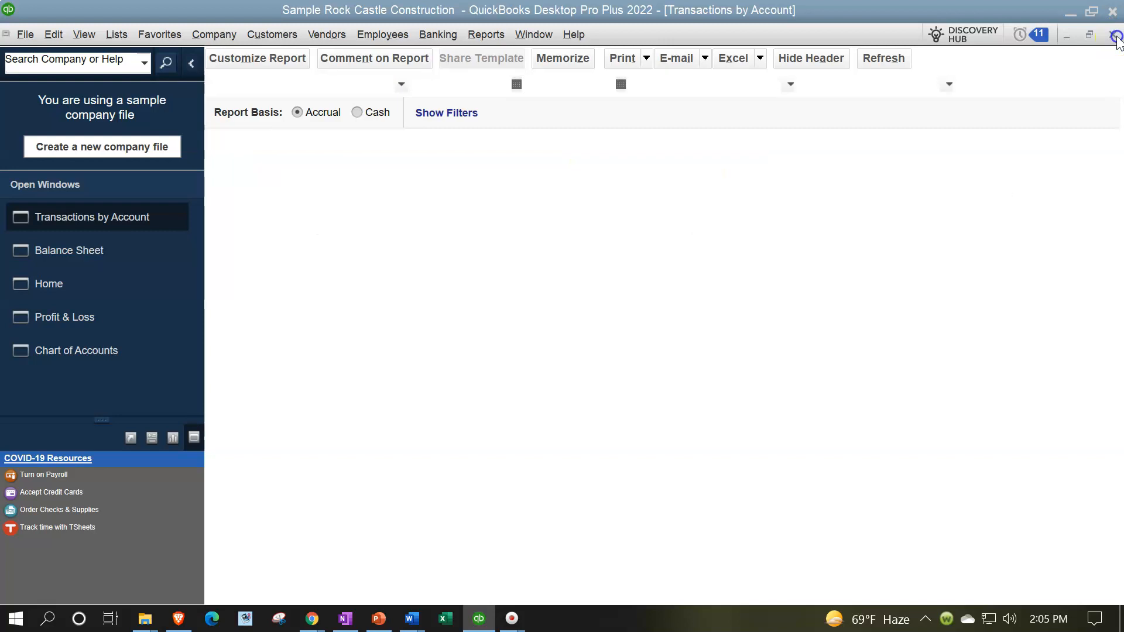
Step: Customize the Balance Sheet's advanced options to display active rows instead of only non-zero rows
scroll(844, 397, up, 3)
scroll(845, 397, up, 6)
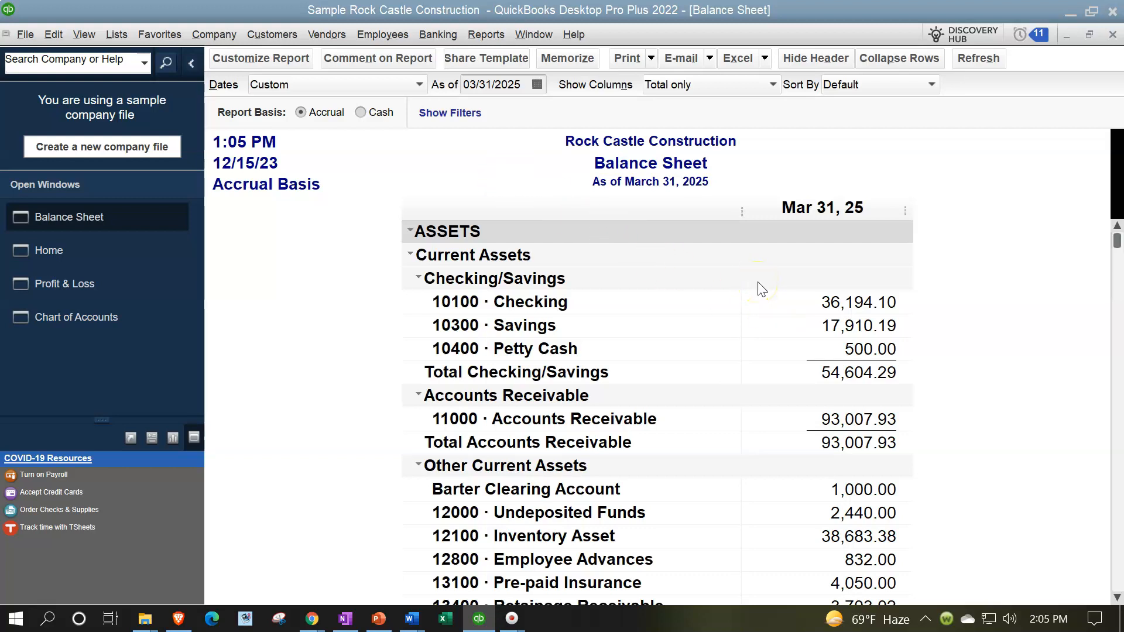
click(279, 61)
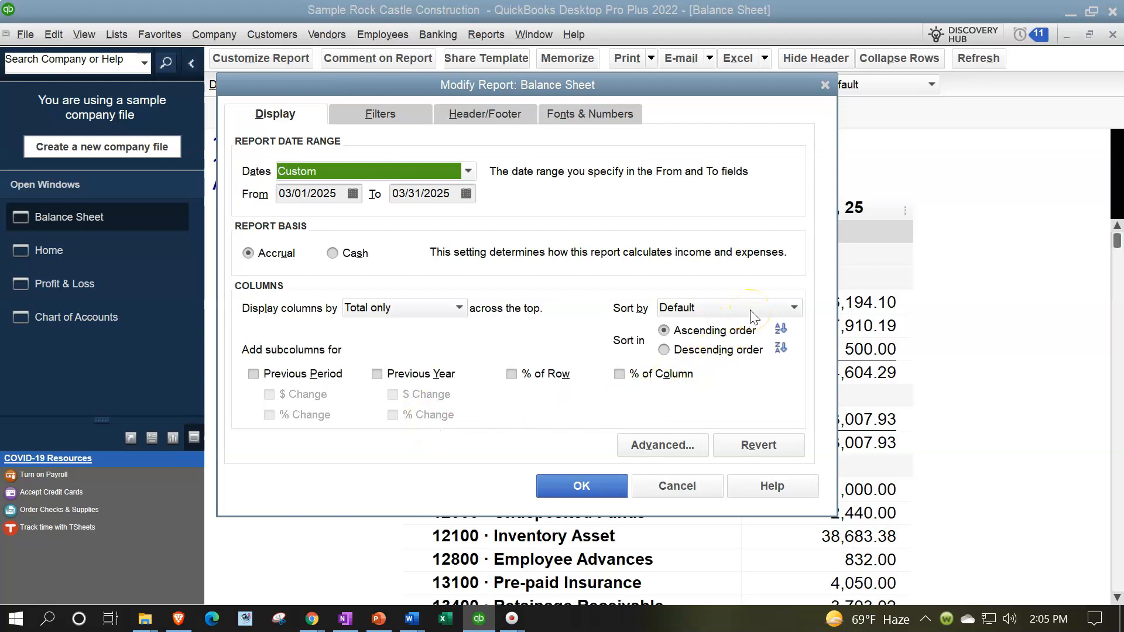
click(666, 443)
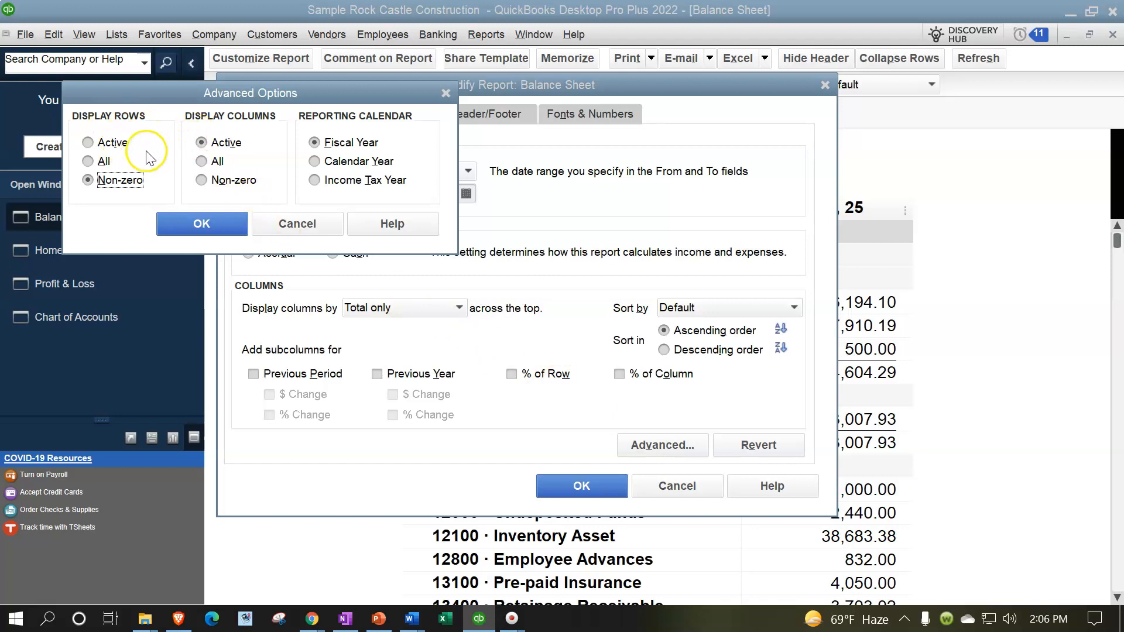
click(89, 143)
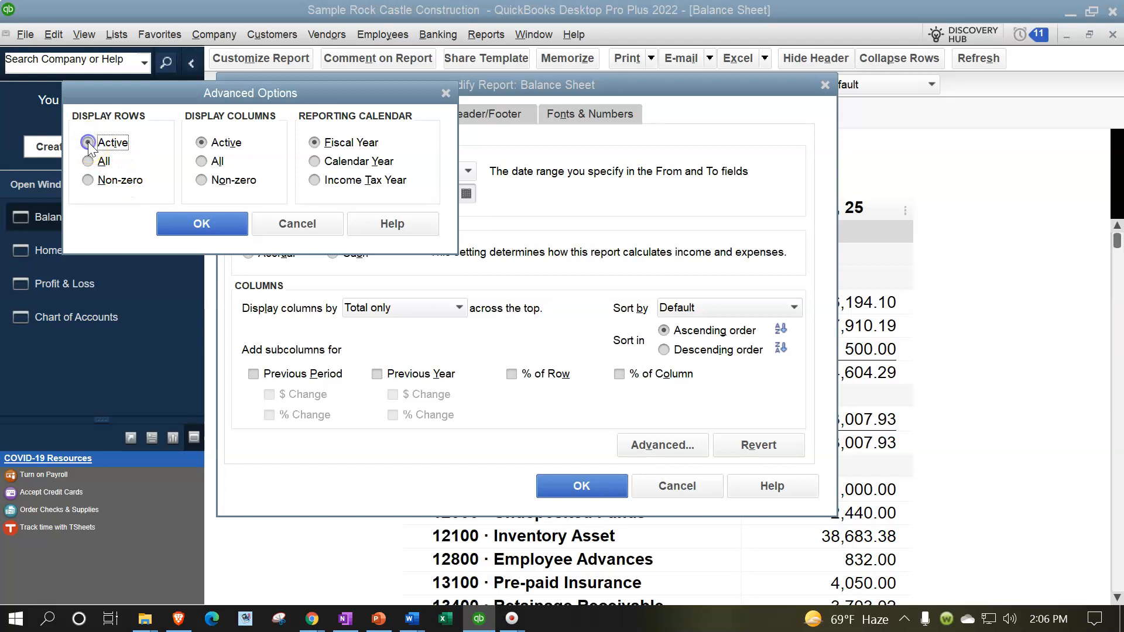
click(220, 222)
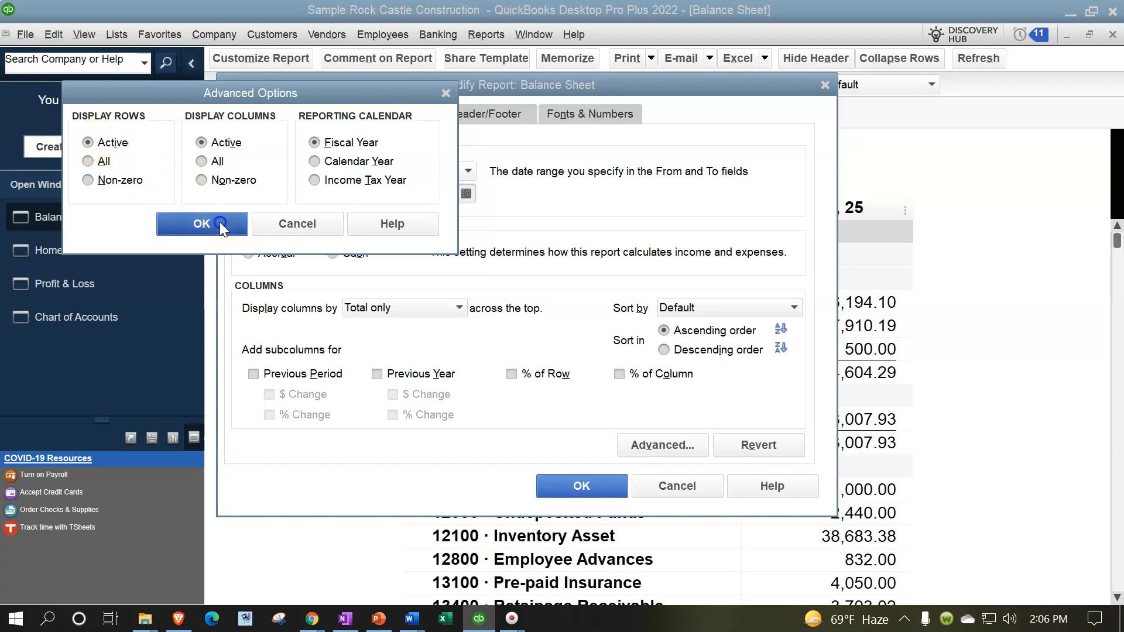
click(609, 487)
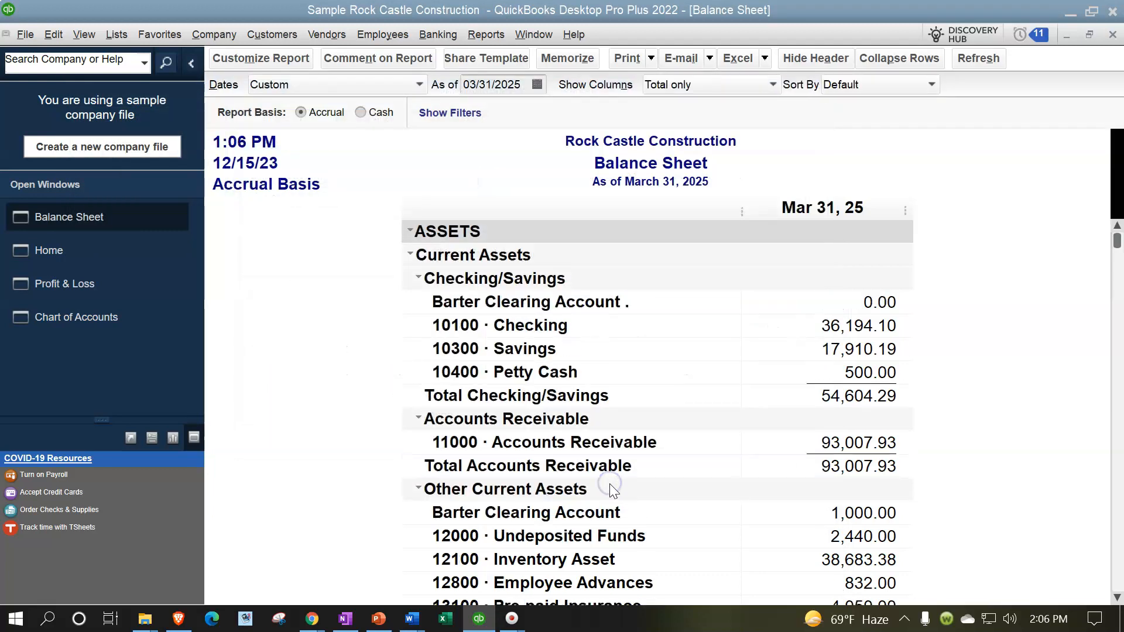
Step: Review the transactions behind the Barter Clearing Account under Checking/Savings, close the detail report, and return to the home page
double_click(878, 301)
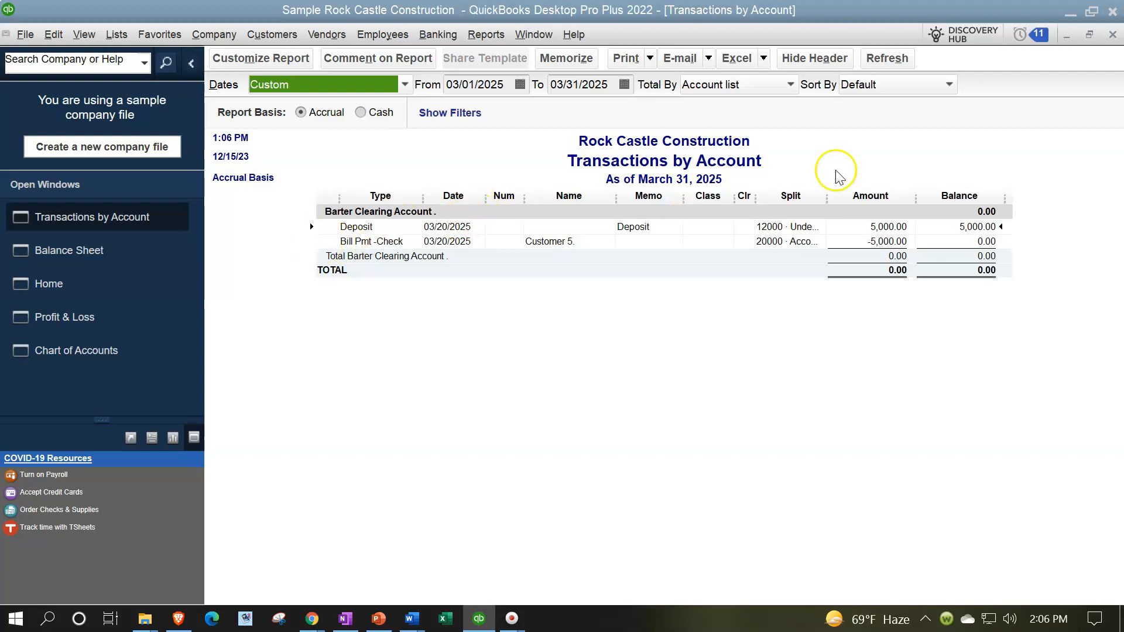
click(1112, 35)
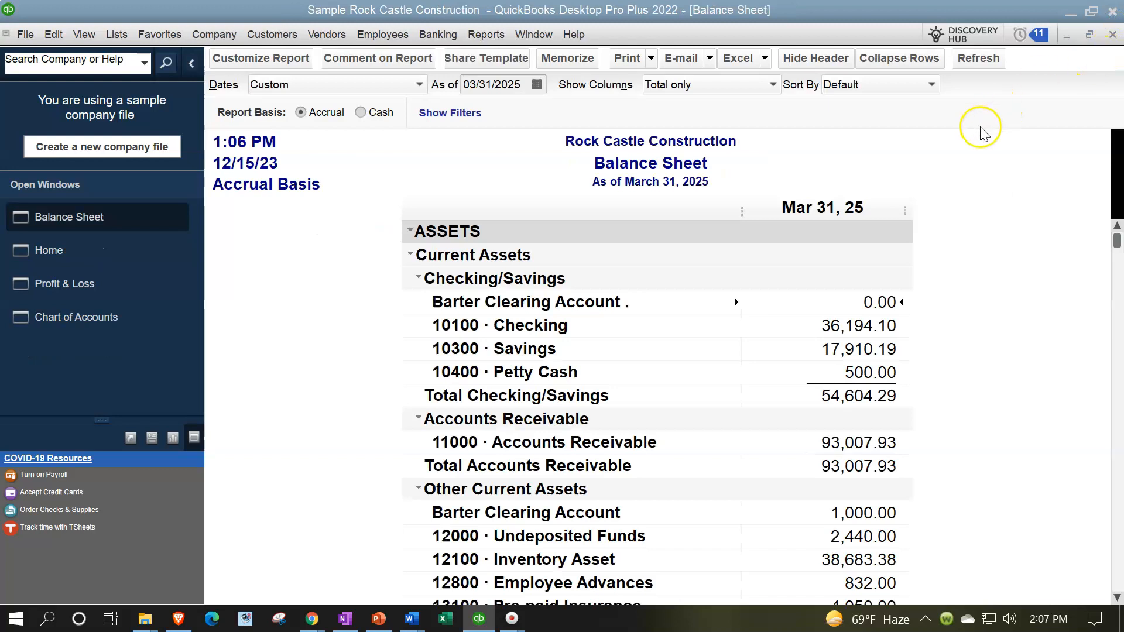
click(63, 251)
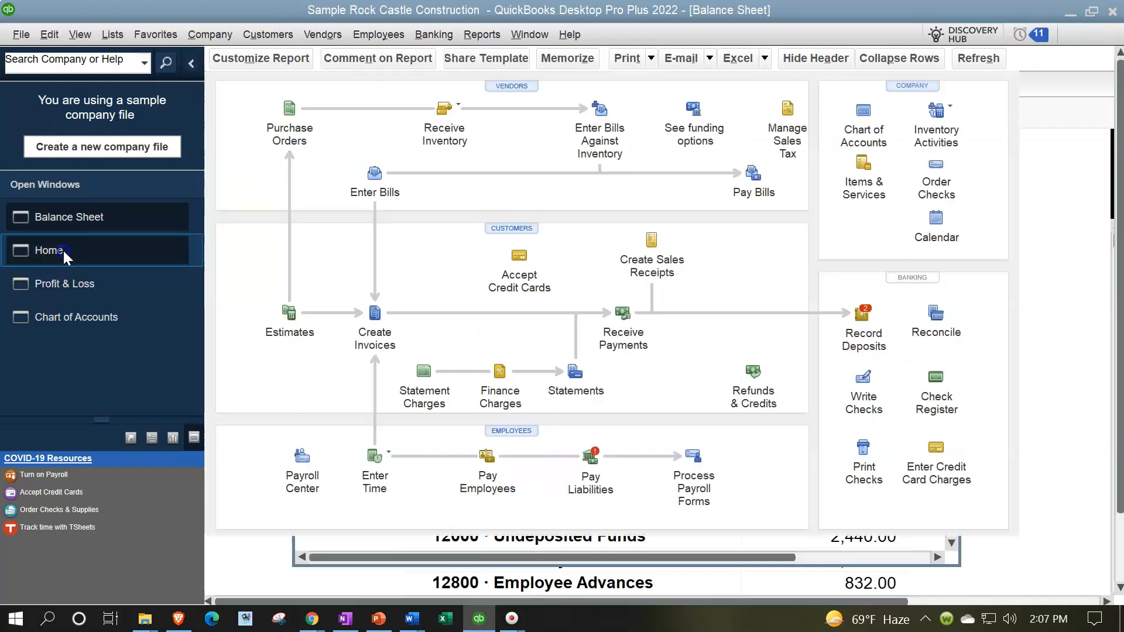
click(415, 264)
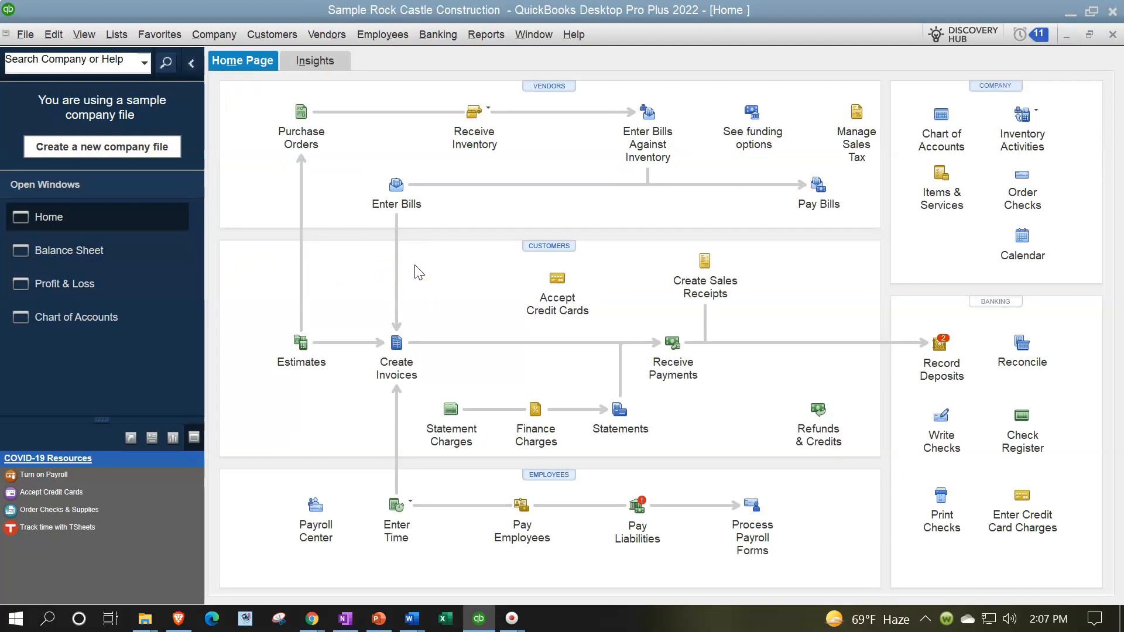
click(396, 208)
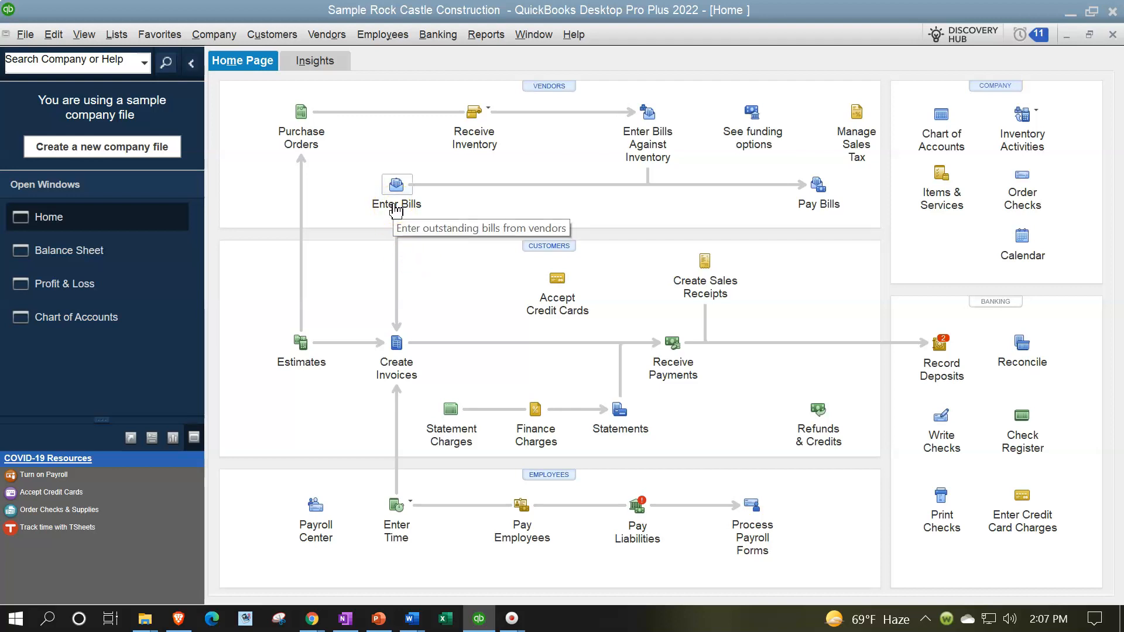
click(396, 208)
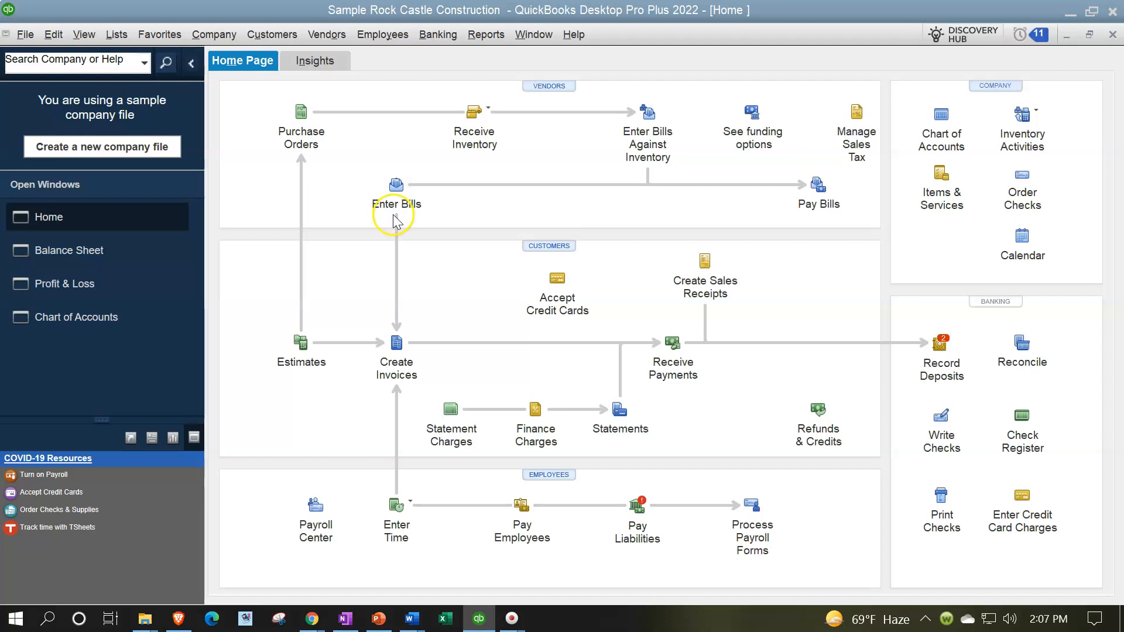